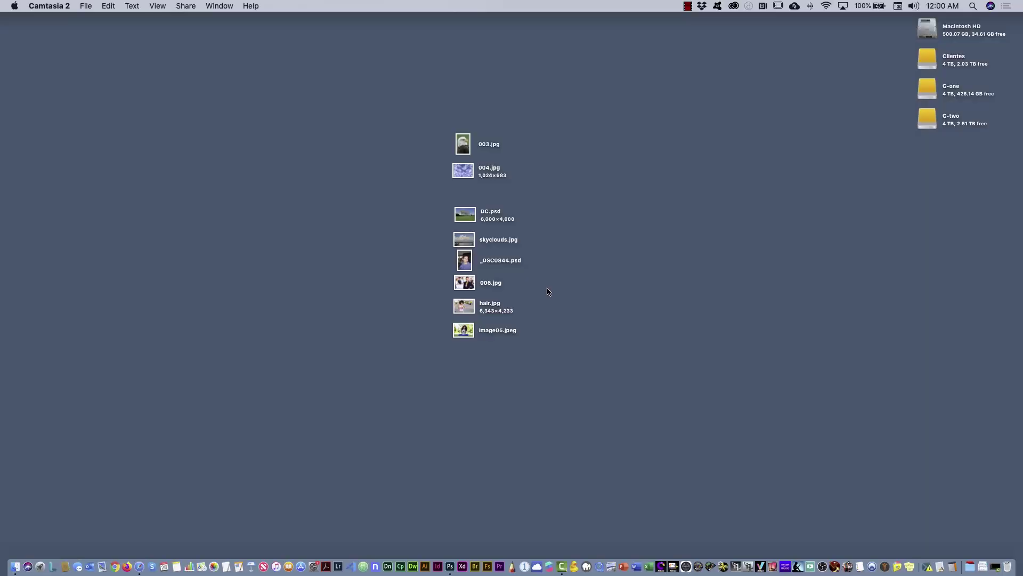
# Open 003.jpg from the desktop in Photoshop and enlarge the application window to fill the screen
pyautogui.doubleClick(461, 149)
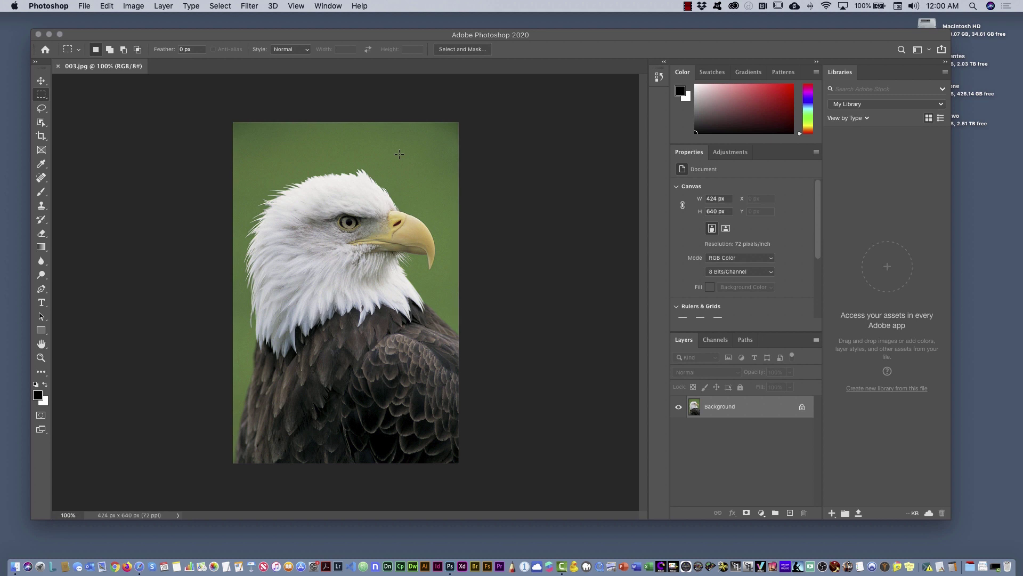
pyautogui.press('super+plus')
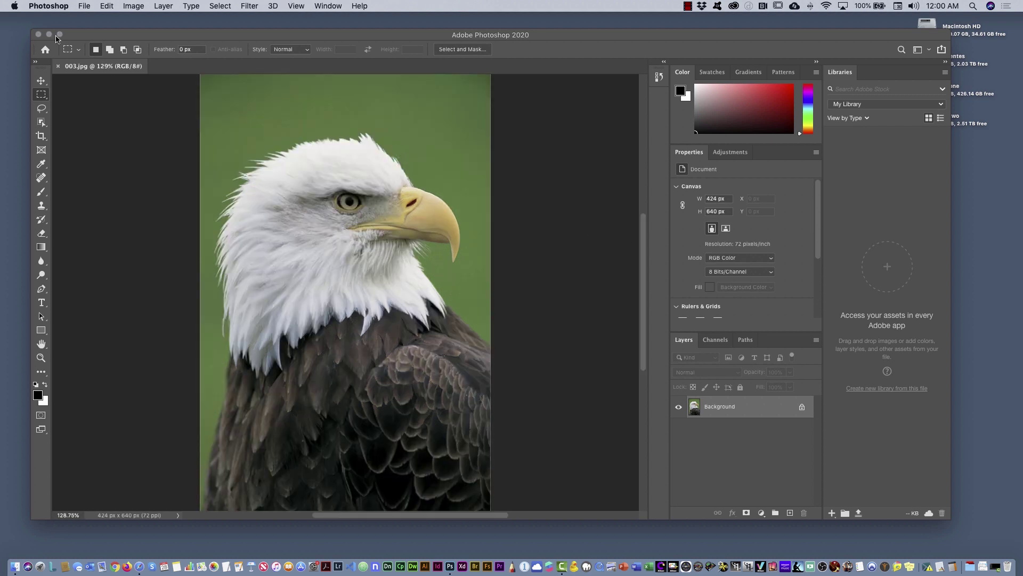
pyautogui.click(59, 34)
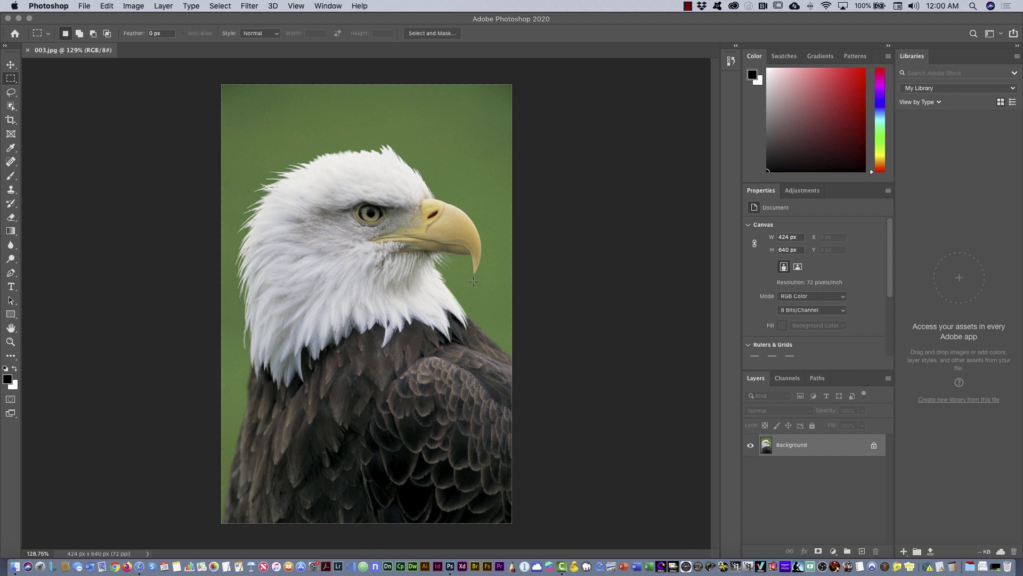
# Select the eagle with the Object Selection tool, framing the whole bird with a rectangle
pyautogui.moveTo(13, 105); pyautogui.dragTo(74, 108)
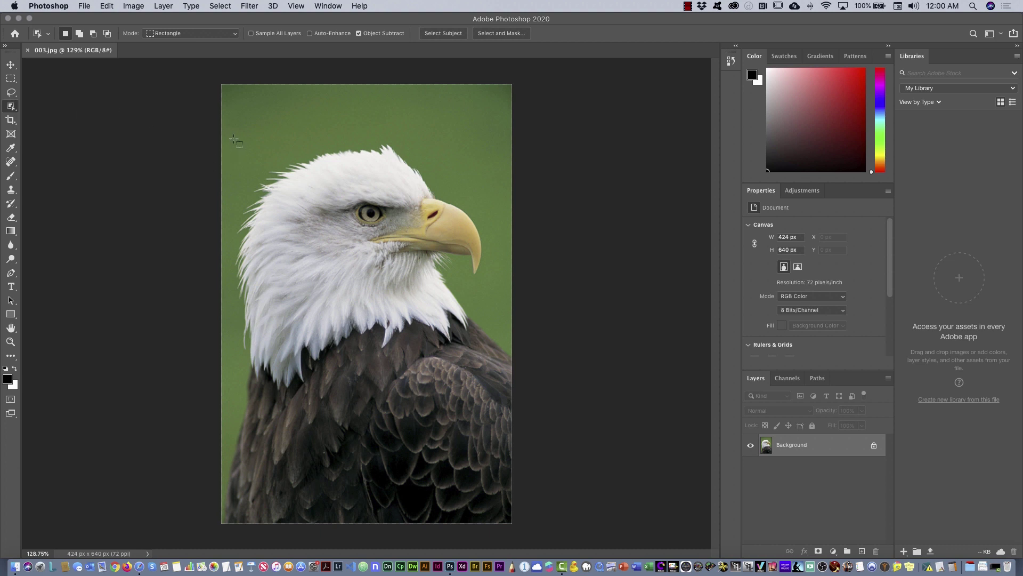
pyautogui.moveTo(230, 123); pyautogui.dragTo(516, 524)
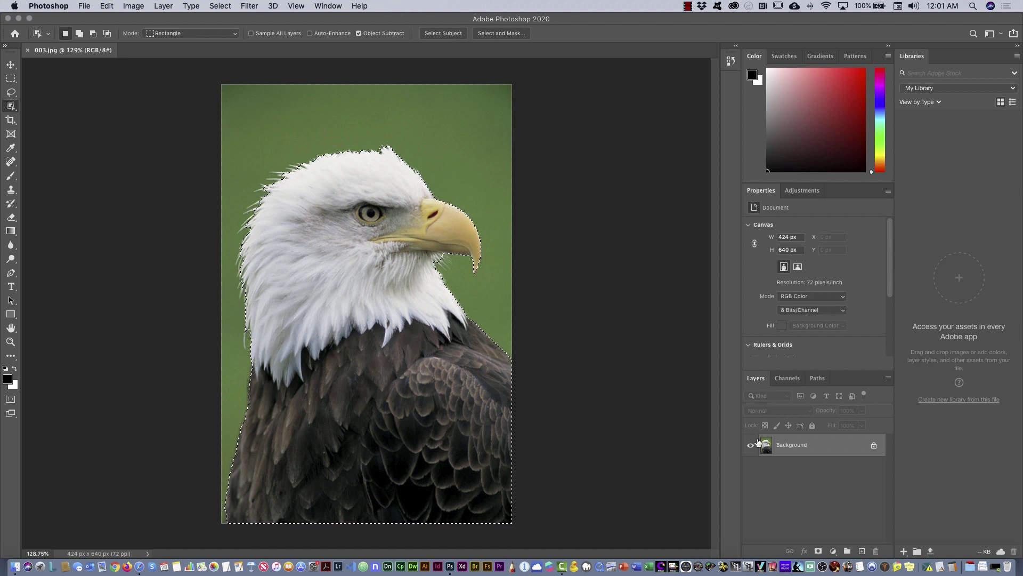
# Add a layer mask from the eagle selection and set the layer thumbnails to large
pyautogui.click(819, 552)
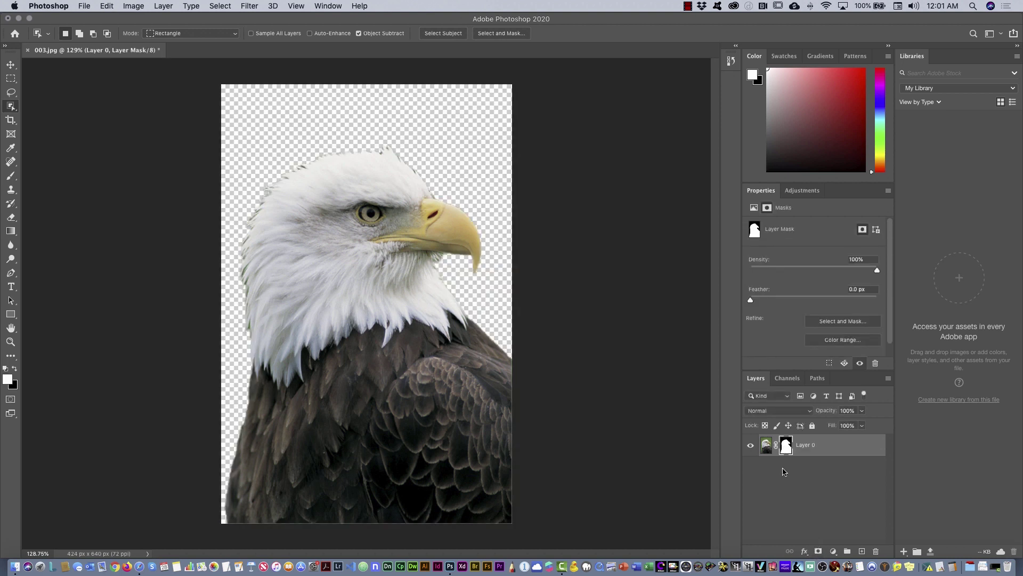
pyautogui.rightClick(782, 471)
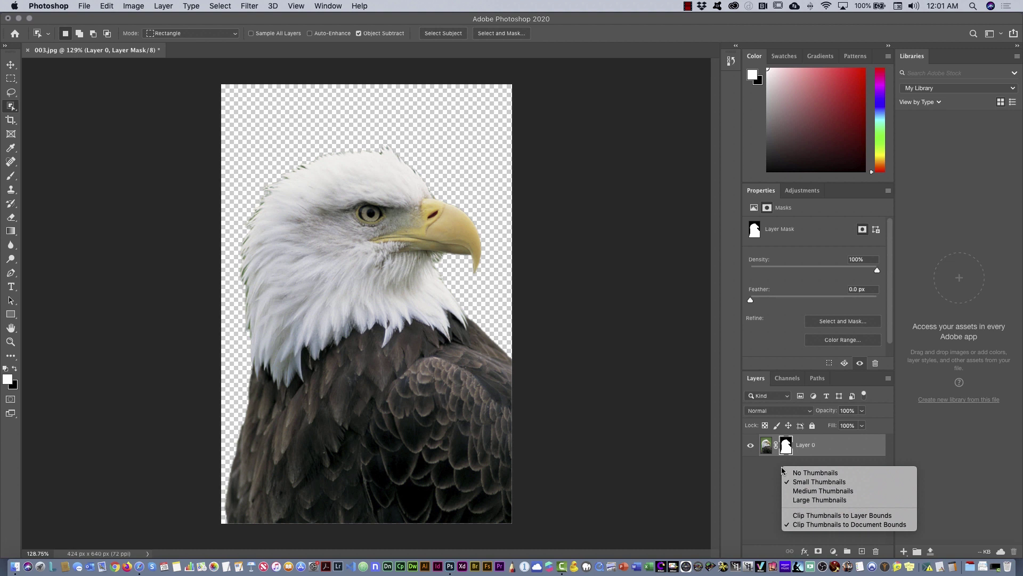
pyautogui.click(814, 500)
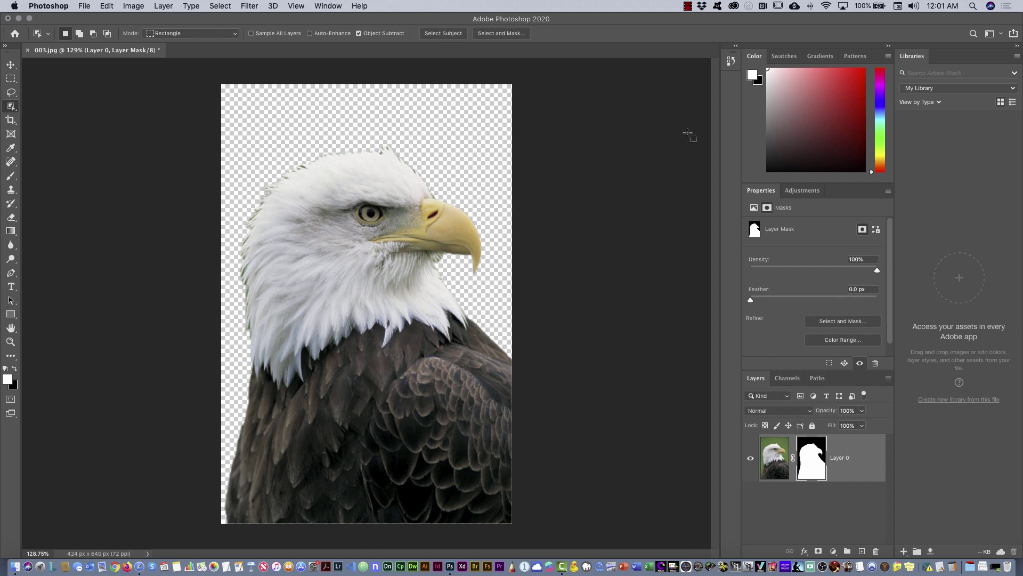
# Revert the document history to the Object Selection state, before the layer mask was added
pyautogui.click(731, 61)
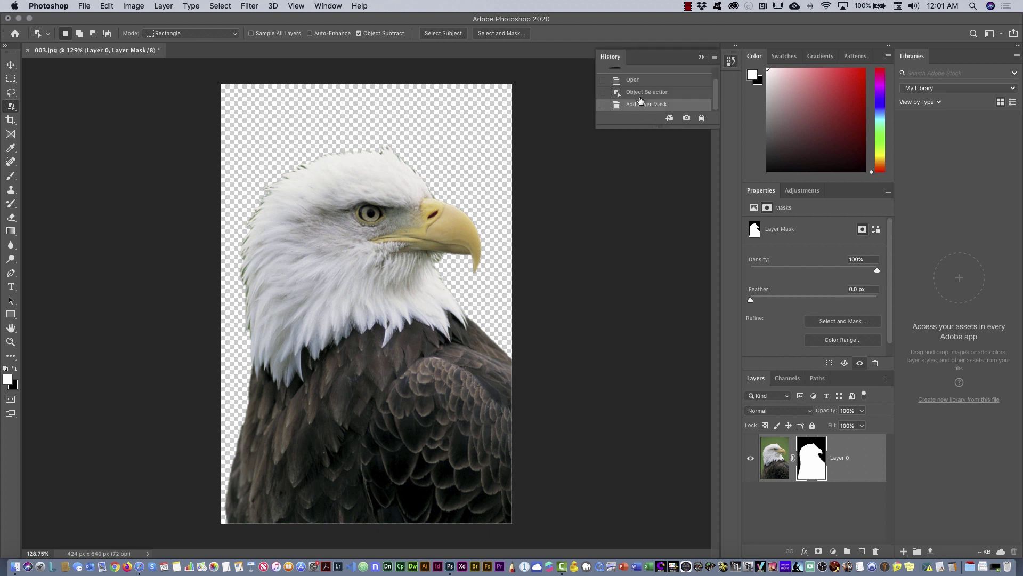
pyautogui.click(642, 94)
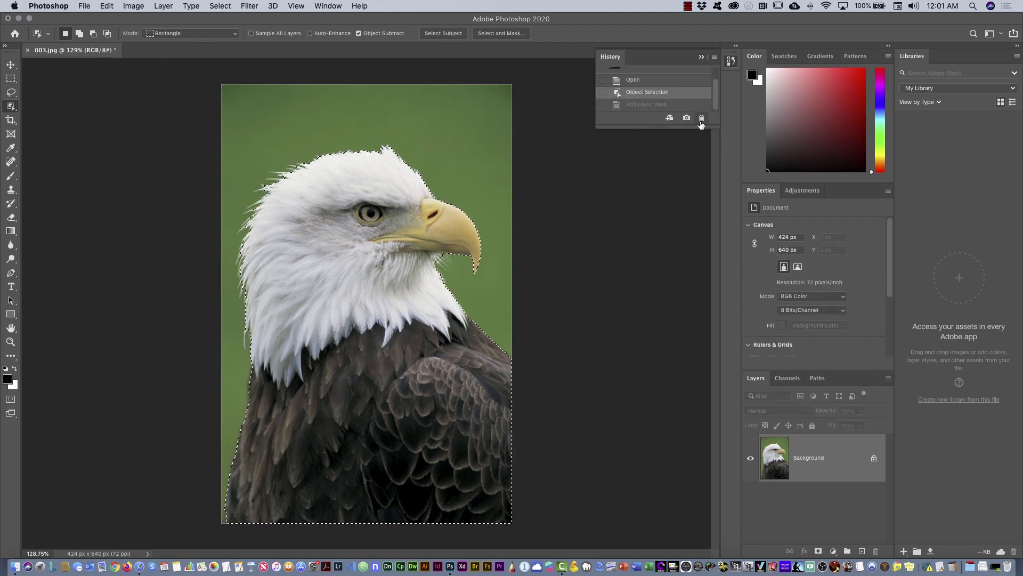
pyautogui.click(731, 60)
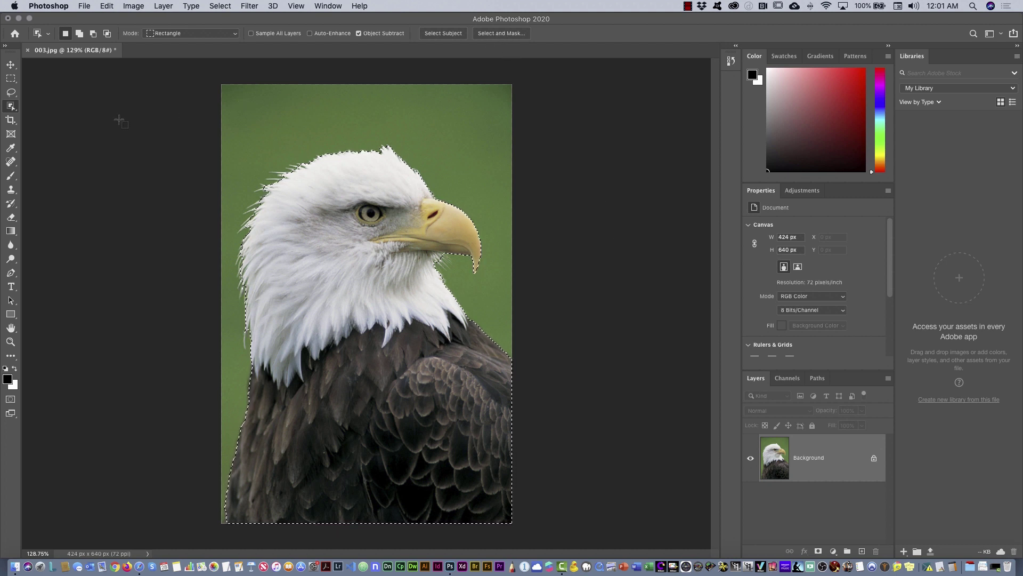
# Keep the Object Selection tool active and open the eagle selection in Select and Mask
pyautogui.rightClick(10, 105)
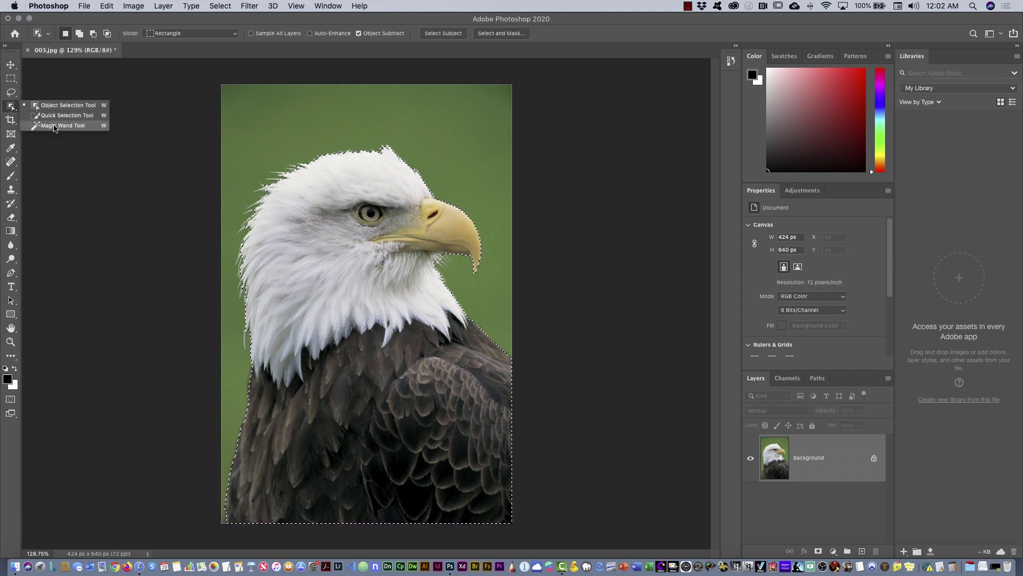
pyautogui.click(74, 106)
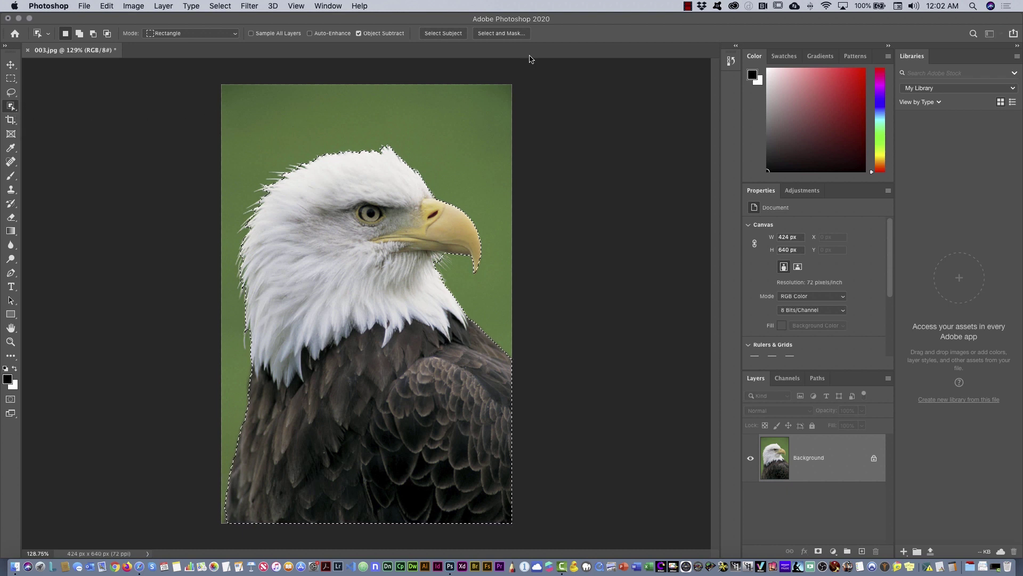
pyautogui.click(502, 33)
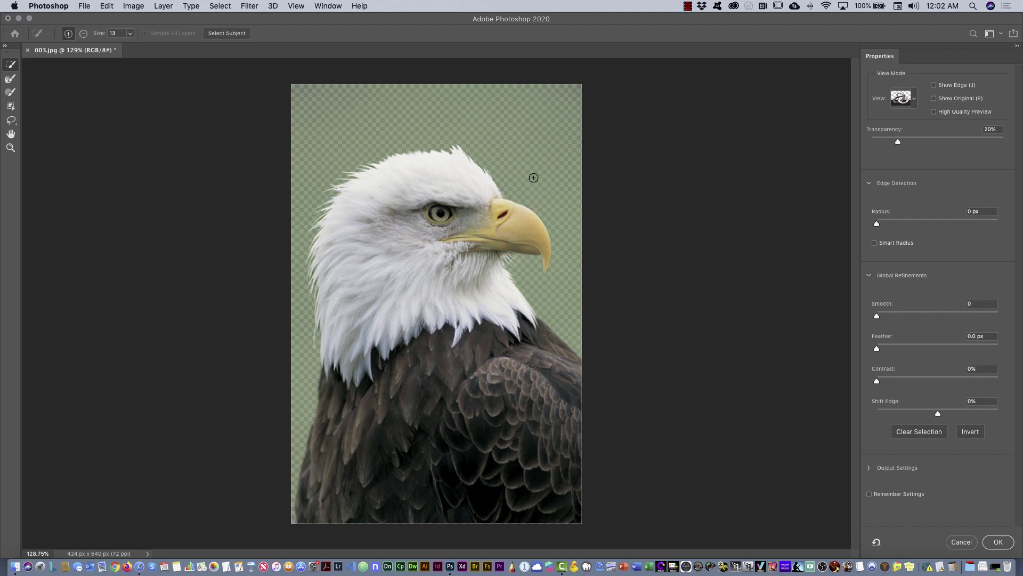
# Set the view mode to On White with 100% opacity
pyautogui.click(901, 100)
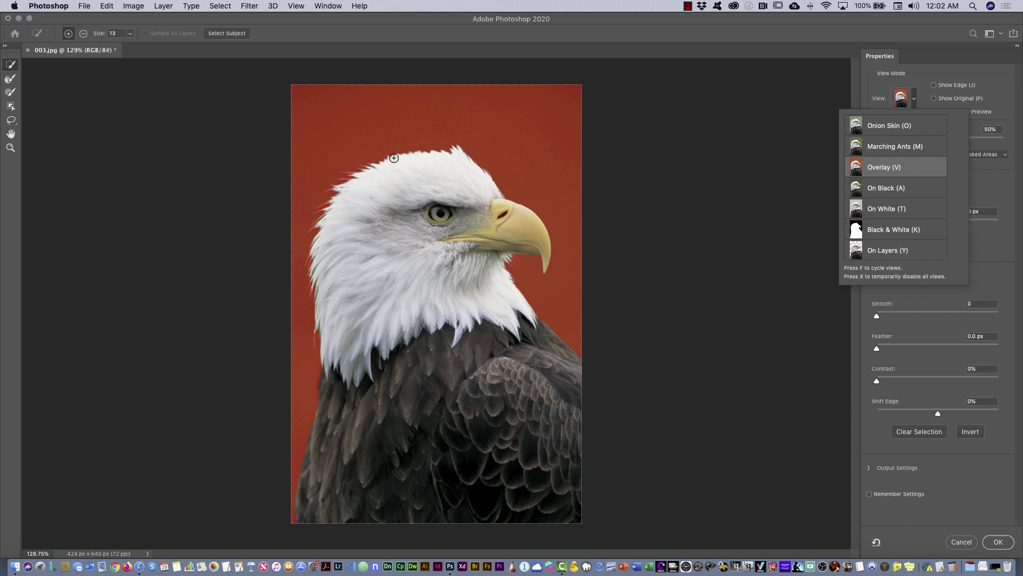
pyautogui.click(880, 210)
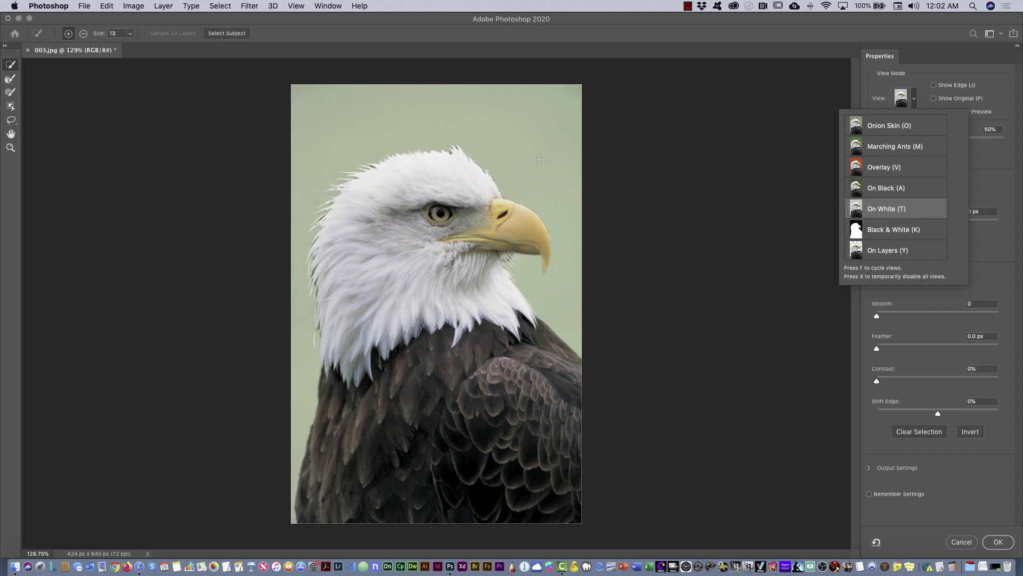
pyautogui.click(904, 100)
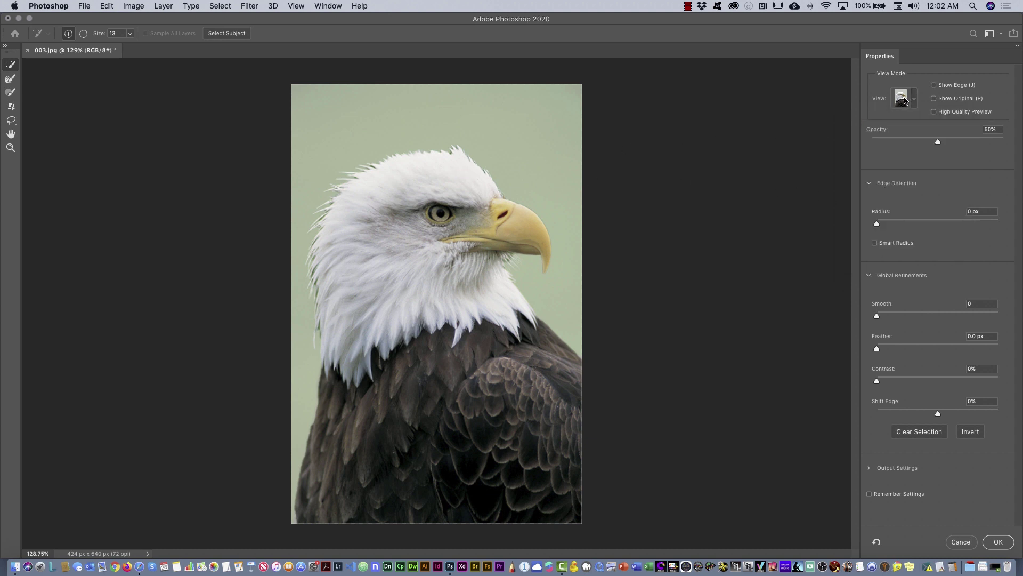
pyautogui.moveTo(938, 143); pyautogui.dragTo(1006, 146)
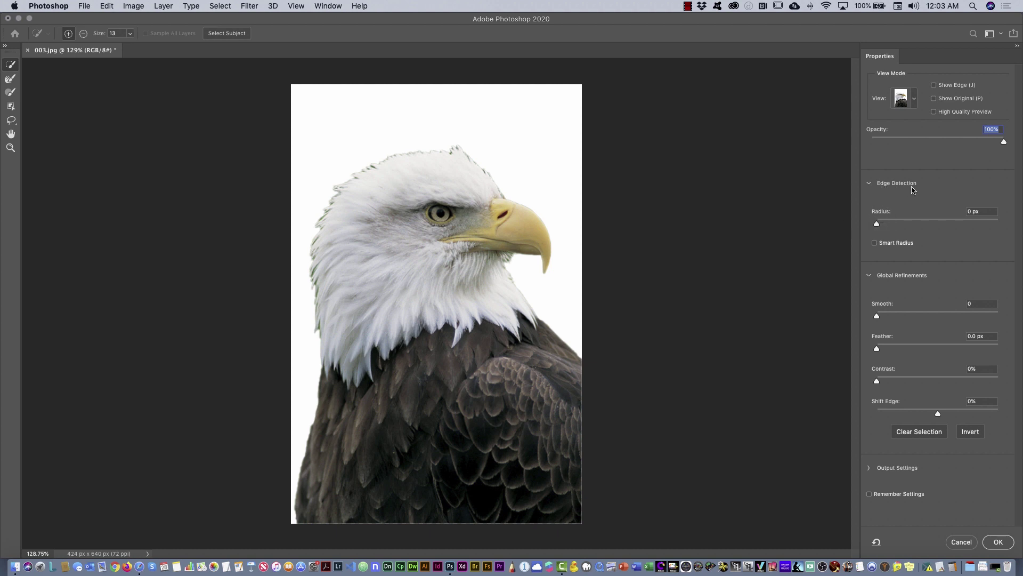
# Set the edge detection radius to 32 px and Shift Edge to -37%
pyautogui.moveTo(877, 225); pyautogui.dragTo(905, 225)
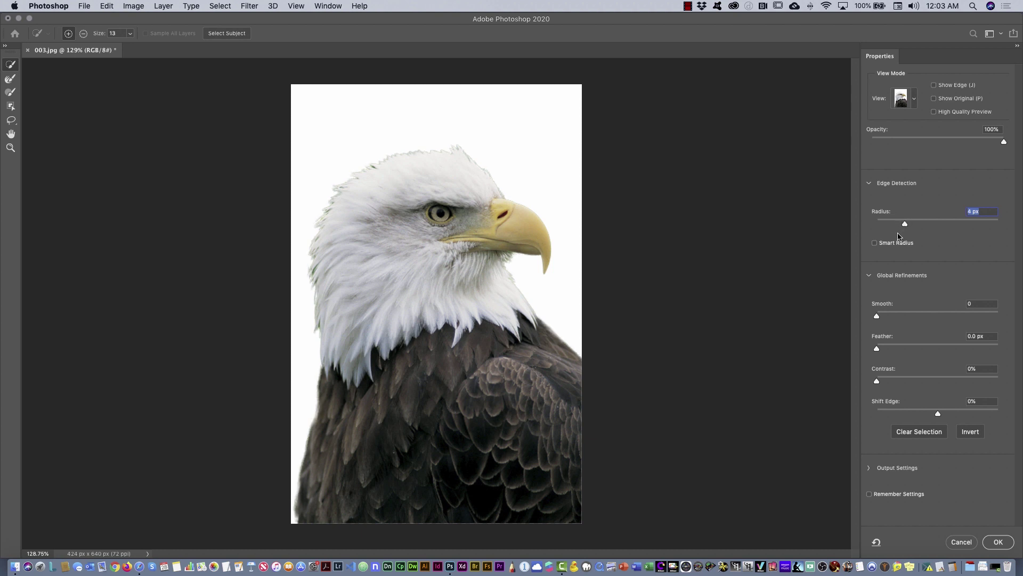
pyautogui.moveTo(904, 225); pyautogui.dragTo(938, 226)
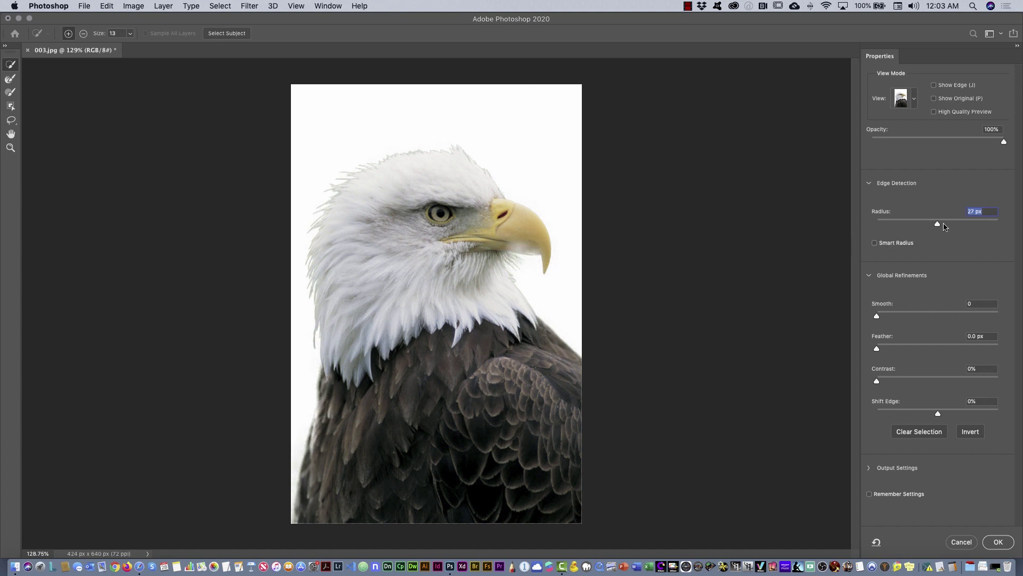
pyautogui.moveTo(939, 226); pyautogui.dragTo(941, 226)
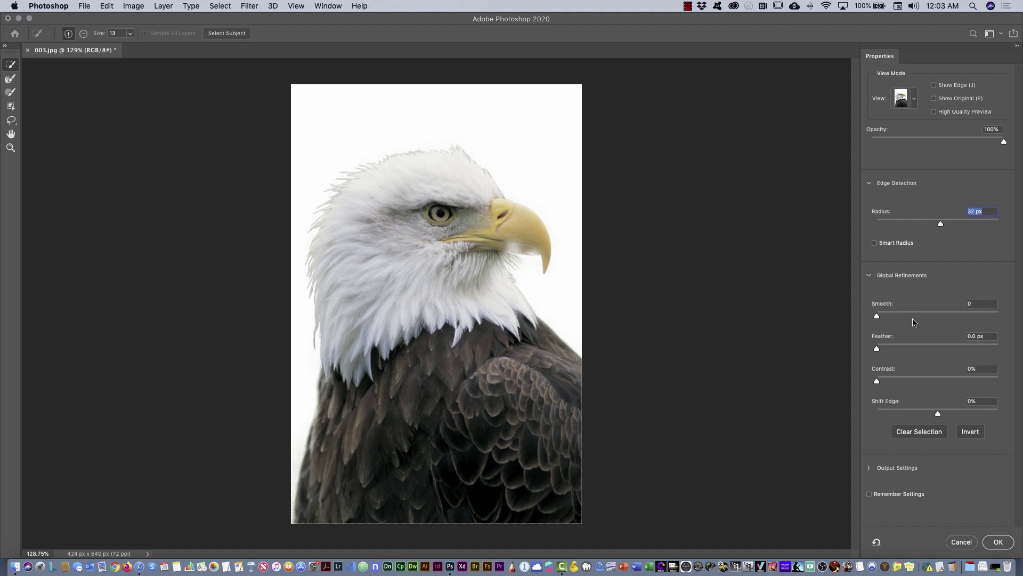
pyautogui.moveTo(878, 319); pyautogui.dragTo(844, 346)
pyautogui.moveTo(878, 387); pyautogui.dragTo(848, 383)
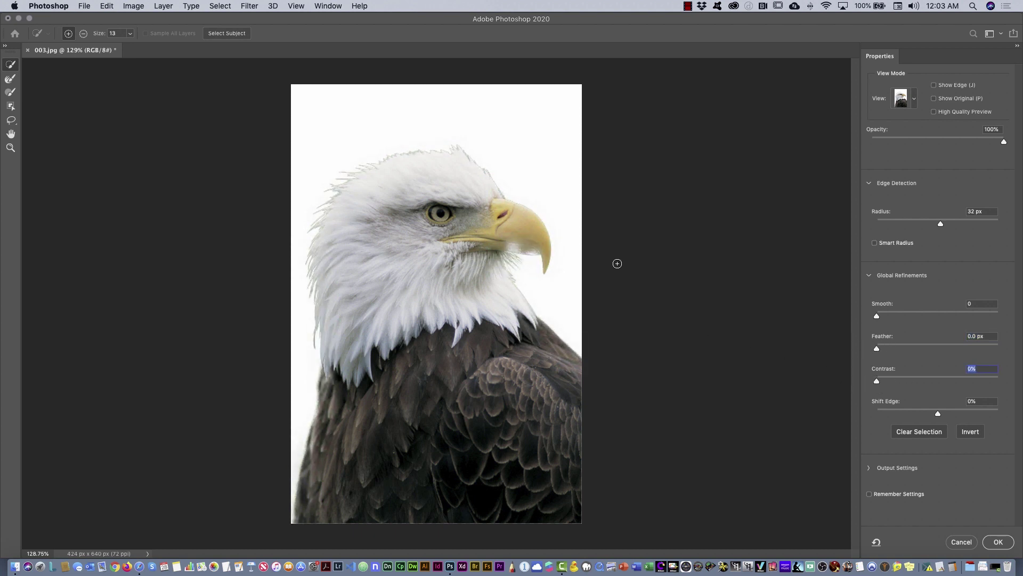
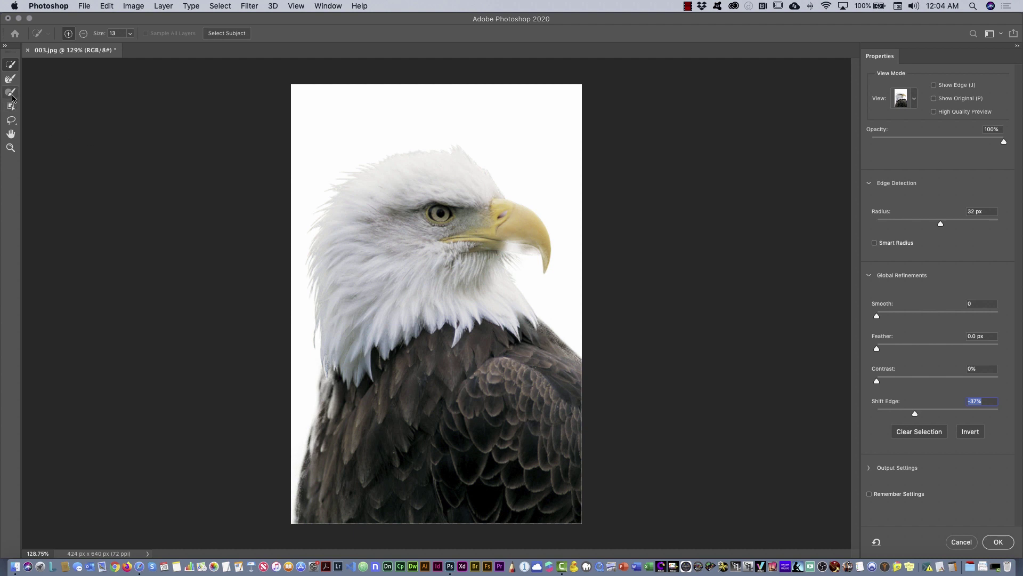
# Paint the faded lower part of the beak back into the selection with the Brush tool
pyautogui.click(11, 93)
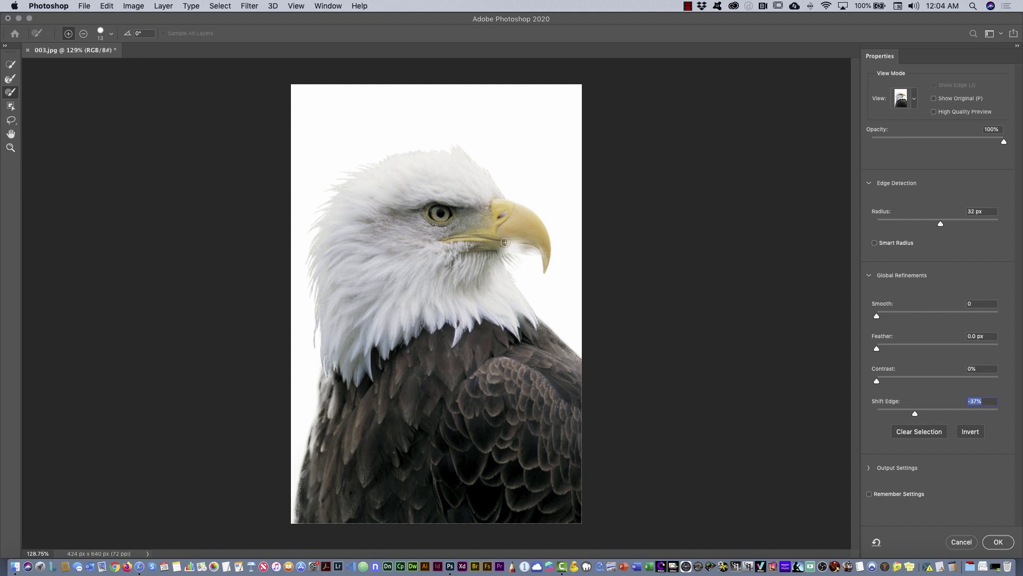
pyautogui.moveTo(506, 241)
pyautogui.mouseDown()
pyautogui.moveTo(535, 247)
pyautogui.moveTo(513, 238)
pyautogui.mouseUp()
pyautogui.press('super+z')
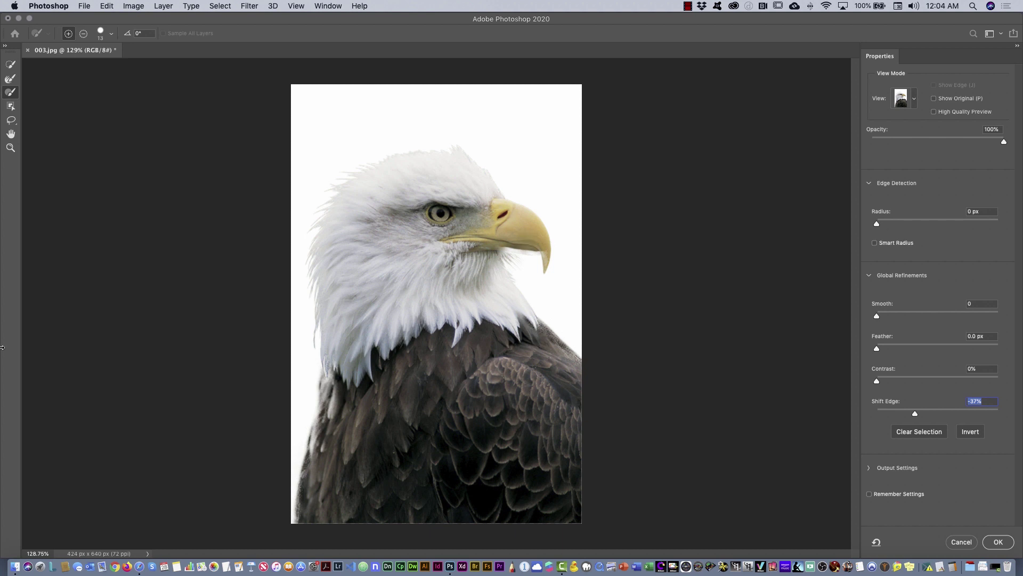
# Paint the beak's tip back into the selection and subtract the green background spill beside it
pyautogui.press('super+plus')
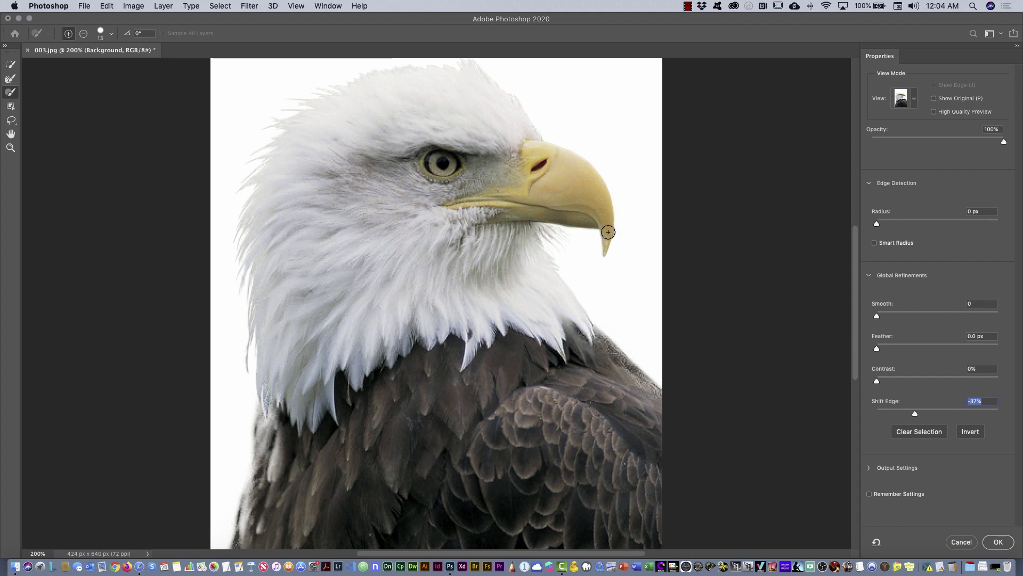
pyautogui.moveTo(609, 237); pyautogui.dragTo(611, 250)
pyautogui.click(83, 35)
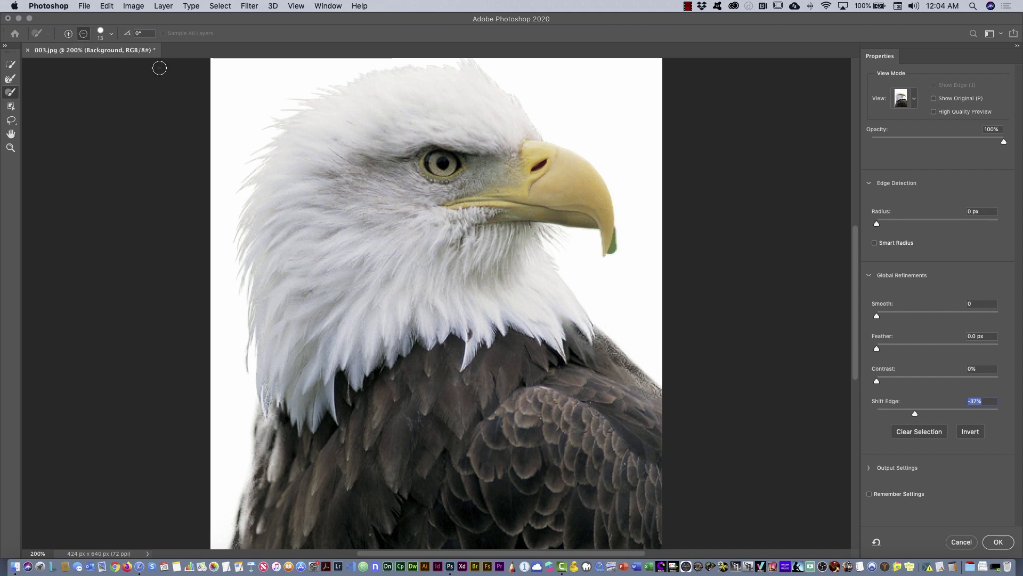
pyautogui.moveTo(624, 225); pyautogui.dragTo(616, 242)
# Add the edge of the back below the beak to the selection, and restore the feathers under the nape with a softer brush
pyautogui.click(68, 35)
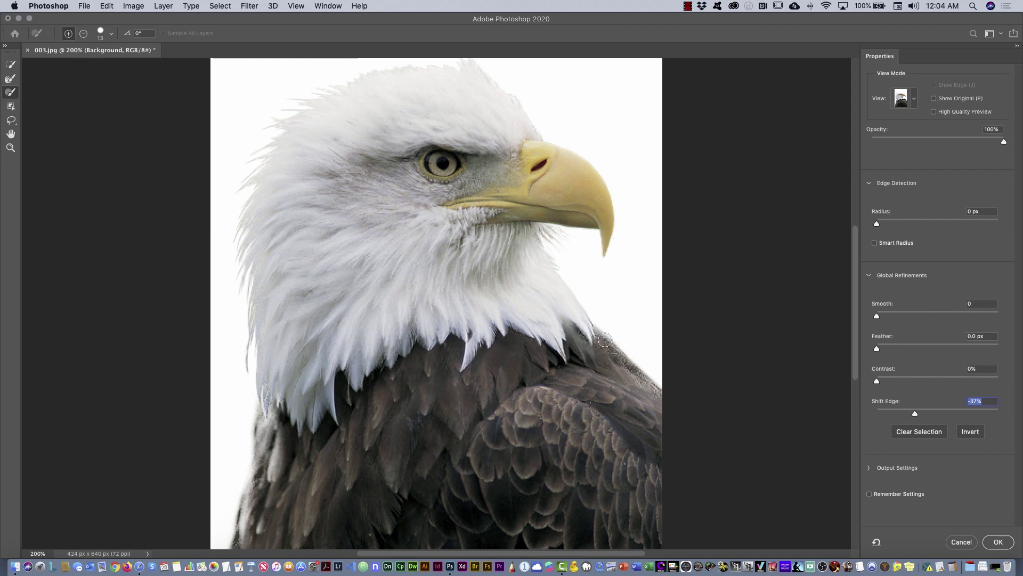
pyautogui.moveTo(622, 365)
pyautogui.mouseDown()
pyautogui.moveTo(654, 393)
pyautogui.moveTo(591, 336)
pyautogui.moveTo(652, 393)
pyautogui.moveTo(602, 358)
pyautogui.mouseUp()
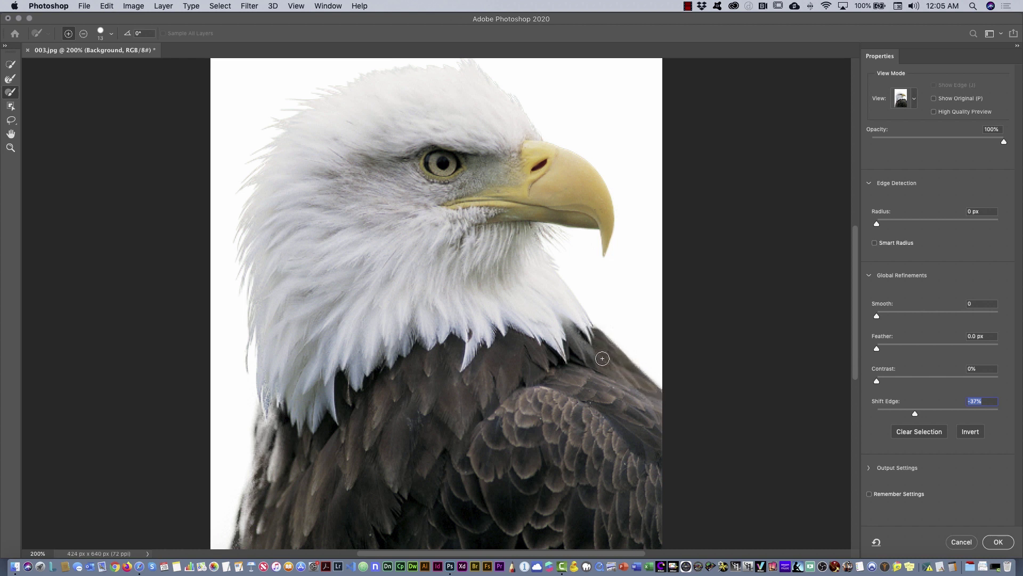
pyautogui.click(101, 33)
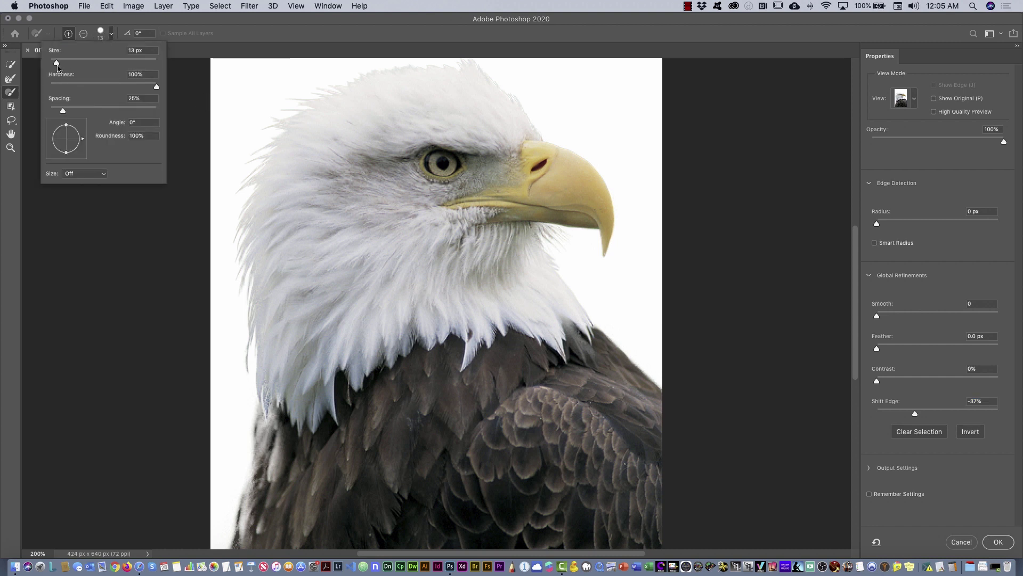
pyautogui.moveTo(157, 90); pyautogui.dragTo(95, 88)
pyautogui.click(102, 35)
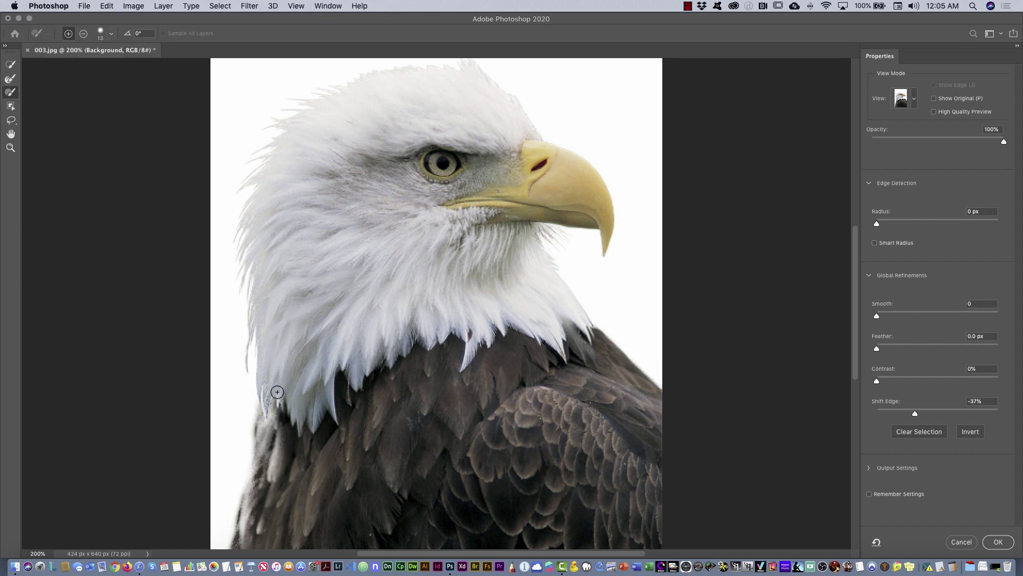
pyautogui.moveTo(265, 425)
pyautogui.mouseDown()
pyautogui.moveTo(261, 440)
pyautogui.moveTo(267, 376)
pyautogui.moveTo(279, 445)
pyautogui.moveTo(258, 477)
pyautogui.moveTo(265, 429)
pyautogui.moveTo(236, 543)
pyautogui.moveTo(273, 414)
pyautogui.mouseUp()
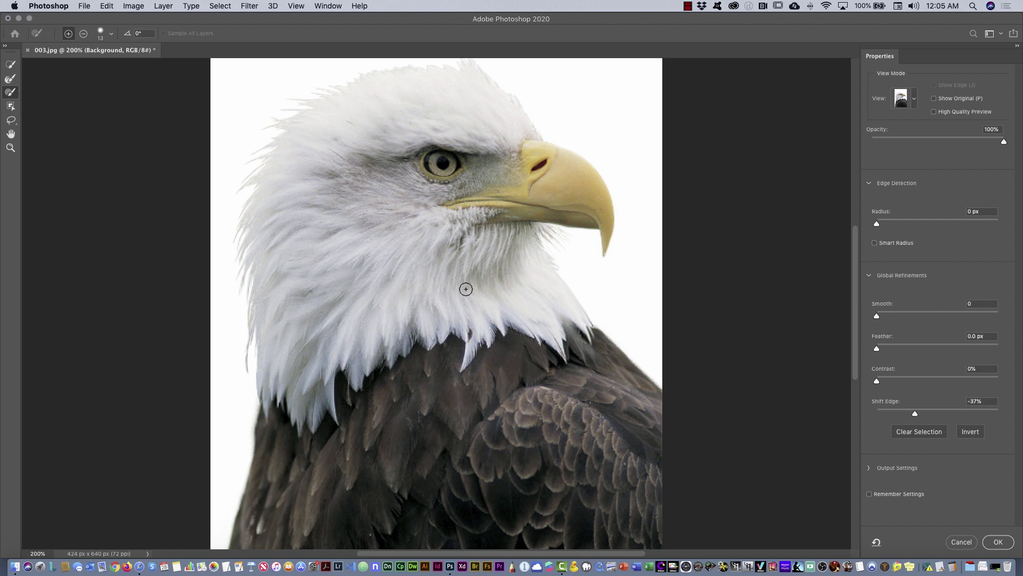
# Output the refined eagle selection as a layer mask and apply Select and Mask
pyautogui.press('super+minus')
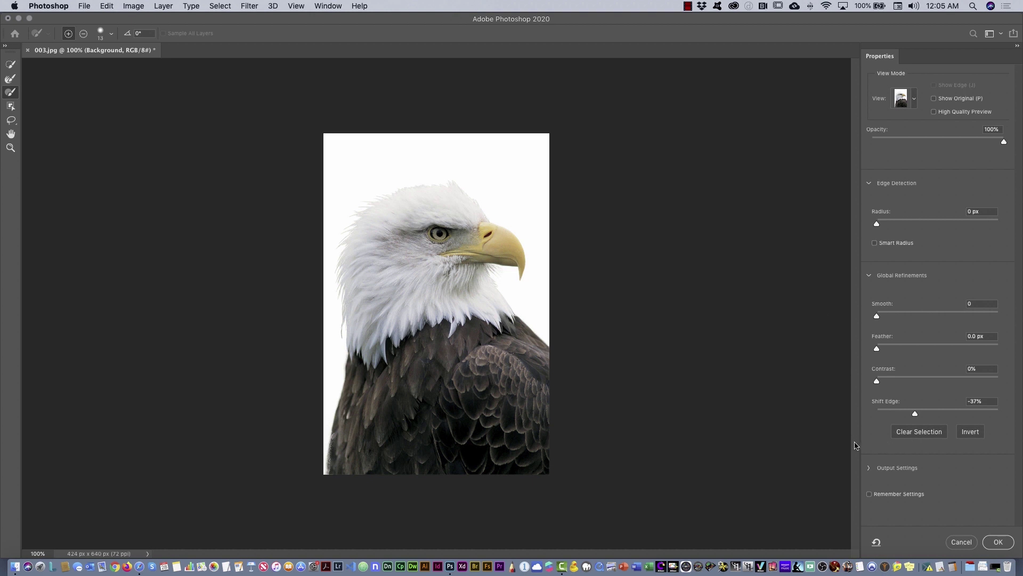
pyautogui.click(869, 468)
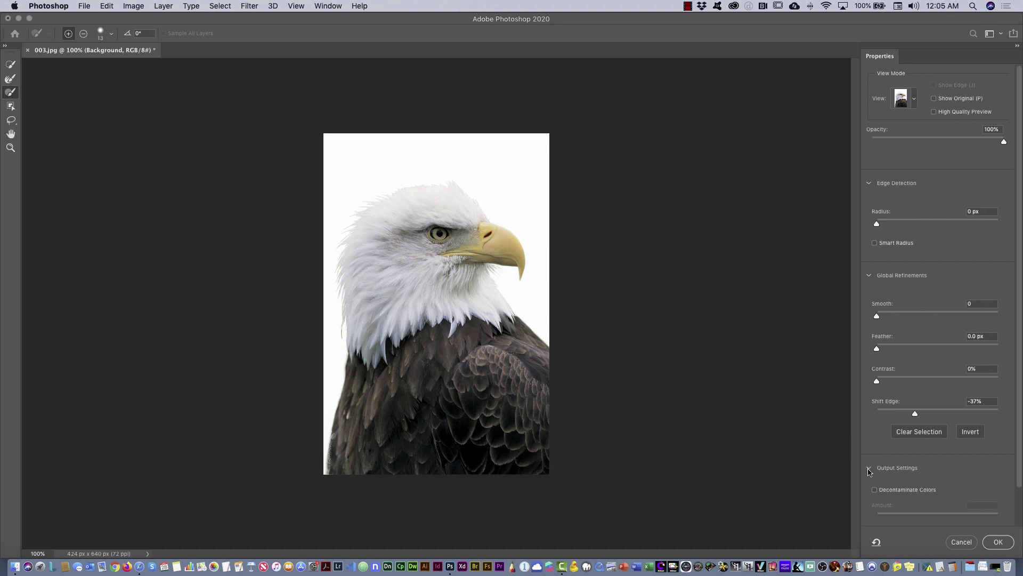
pyautogui.scroll(-3, 1018, 469)
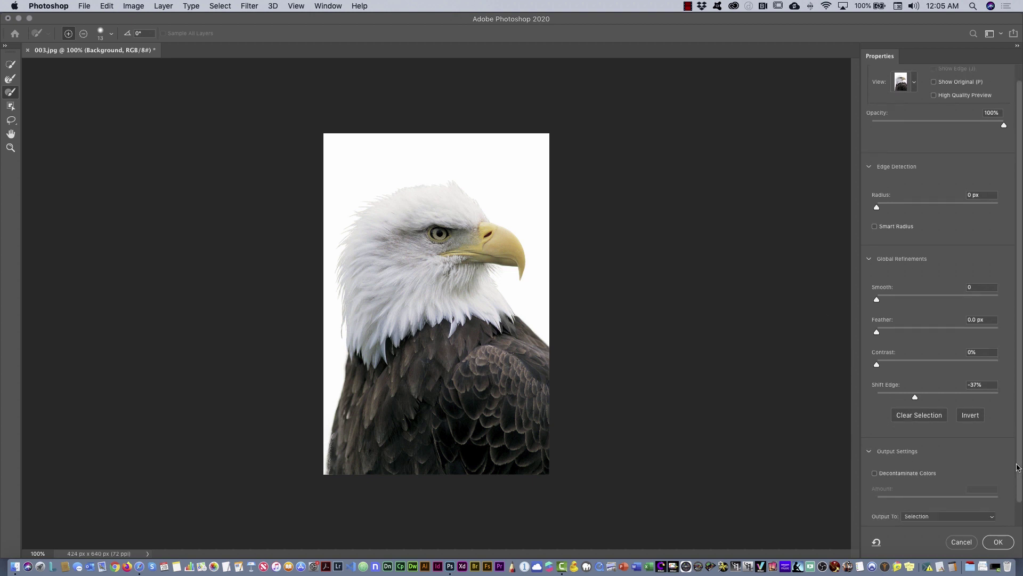
pyautogui.click(928, 492)
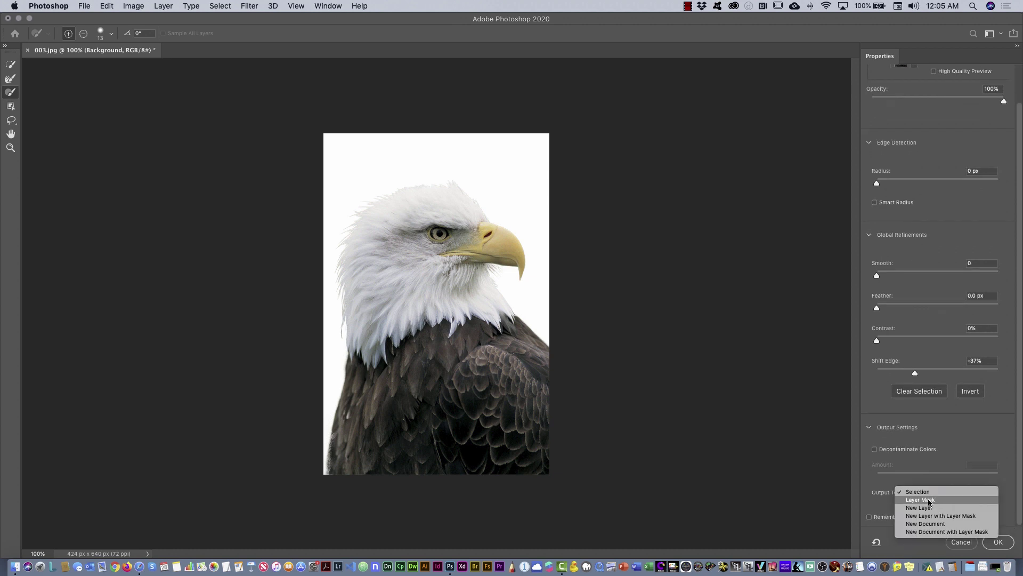
pyautogui.click(929, 500)
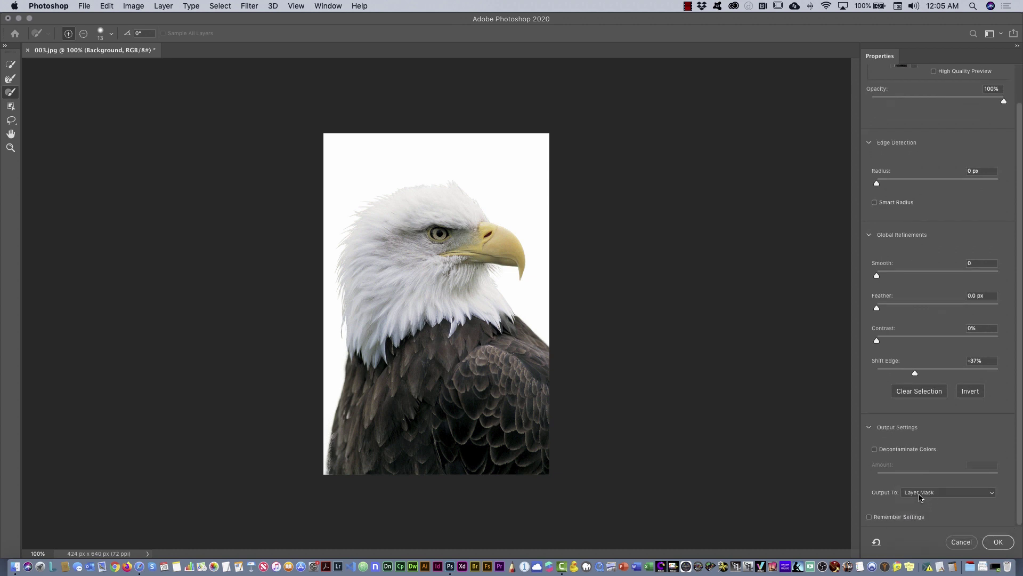
pyautogui.click(998, 543)
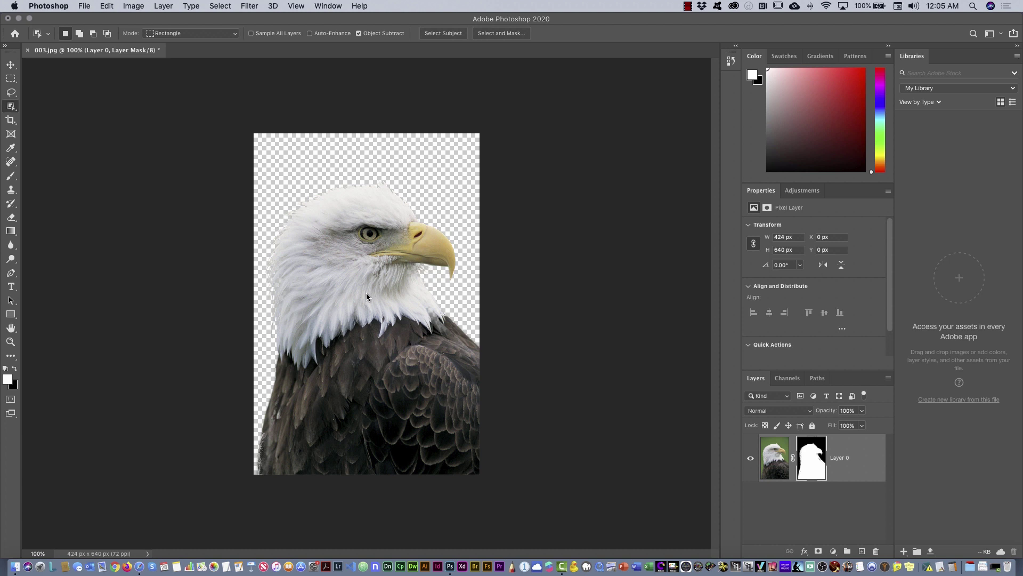
# Open the cloudy sky image 004.jpg from the desktop in Photoshop
pyautogui.click(15, 569)
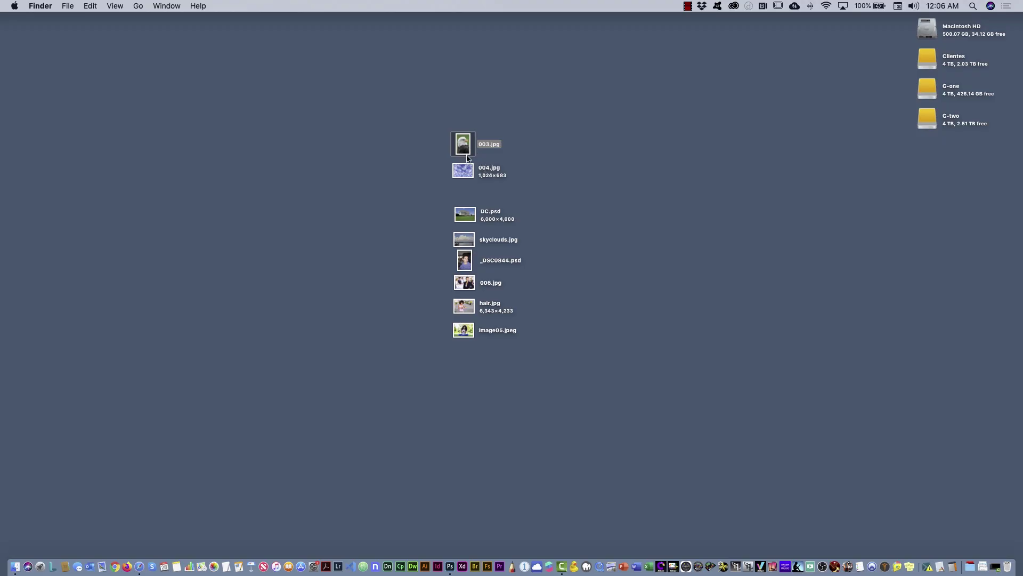
pyautogui.click(461, 178)
pyautogui.doubleClick(462, 177)
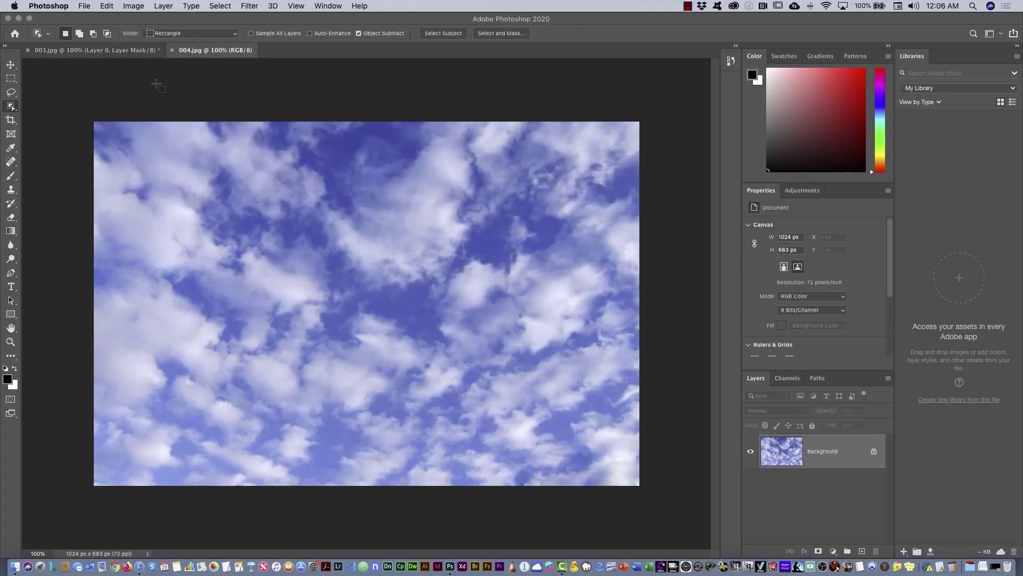
# Select the entire canvas of 004.jpg and copy the sky image
pyautogui.click(11, 79)
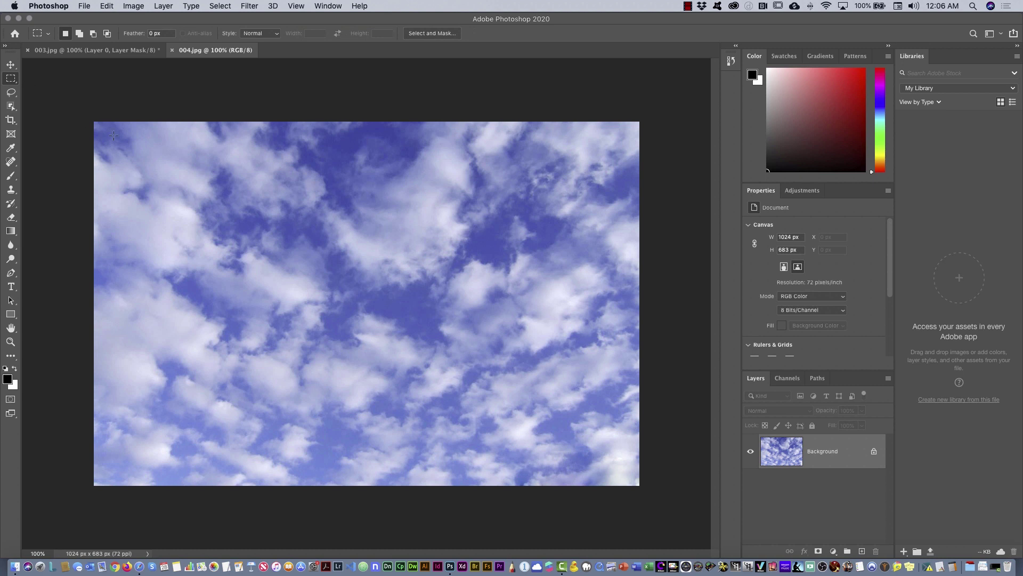
pyautogui.click(212, 8)
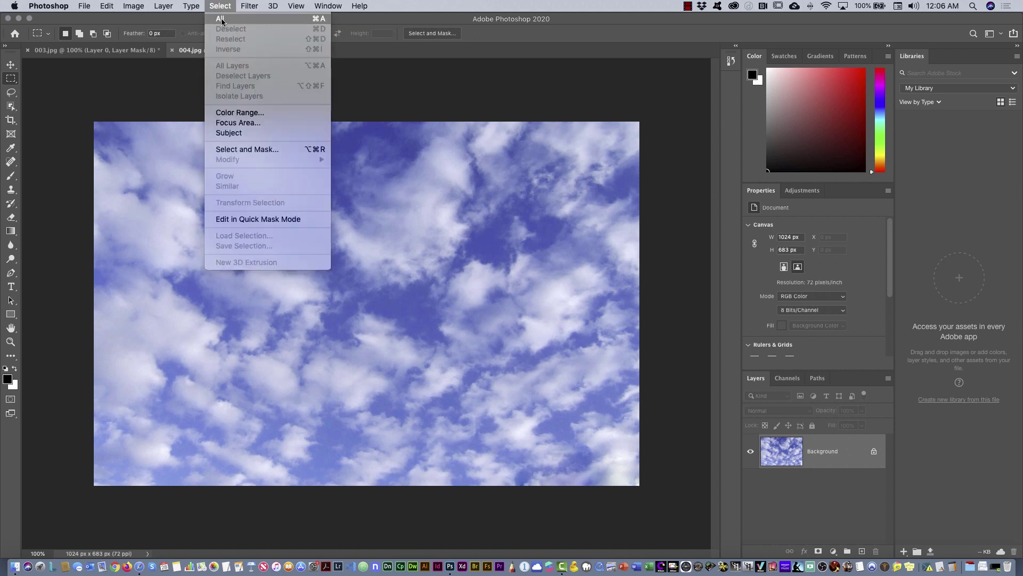
pyautogui.click(222, 17)
pyautogui.click(106, 6)
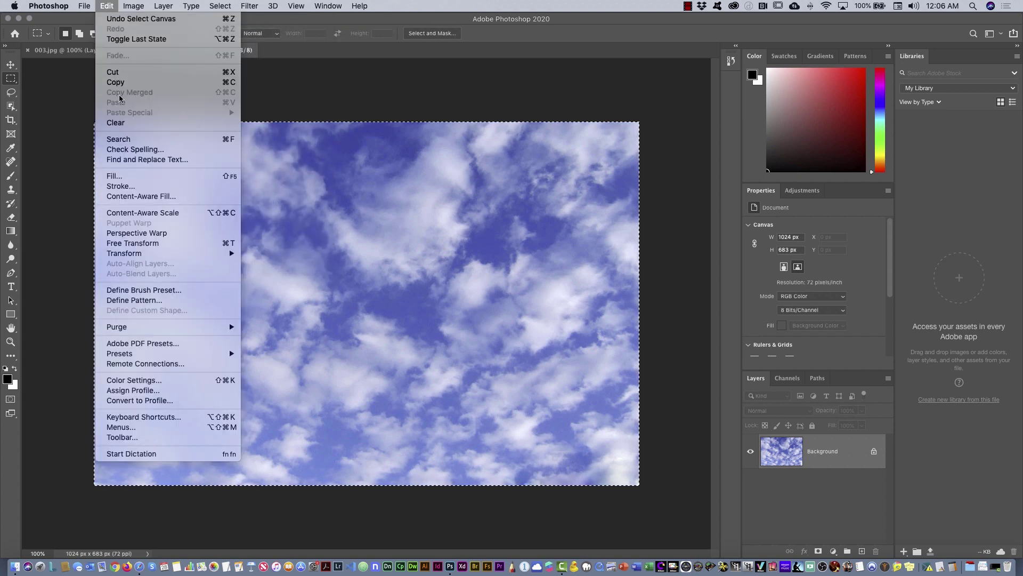
pyautogui.click(118, 82)
# Paste the sky into 003.jpg and place its layer below the masked eagle layer
pyautogui.click(134, 50)
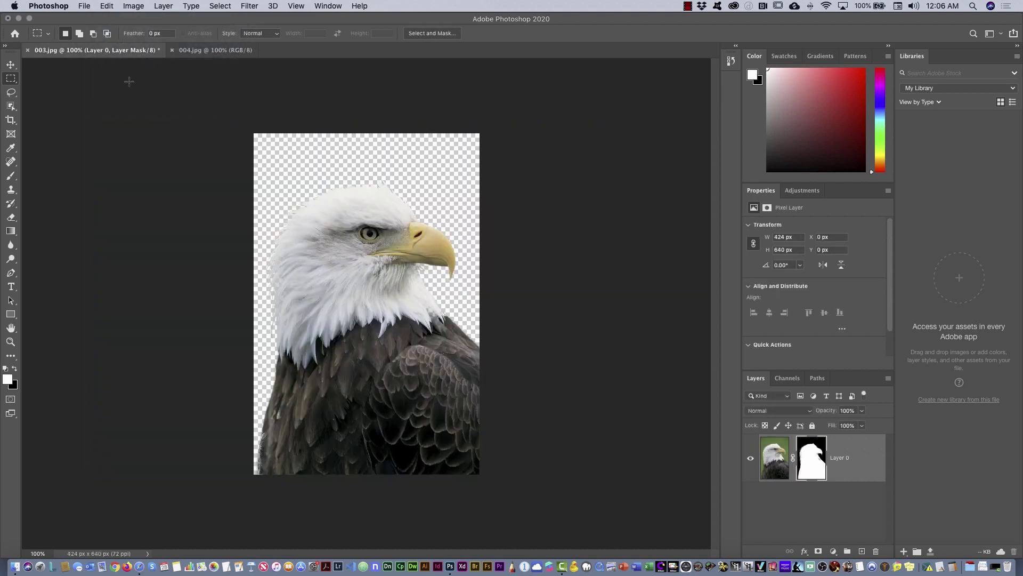
pyautogui.click(106, 5)
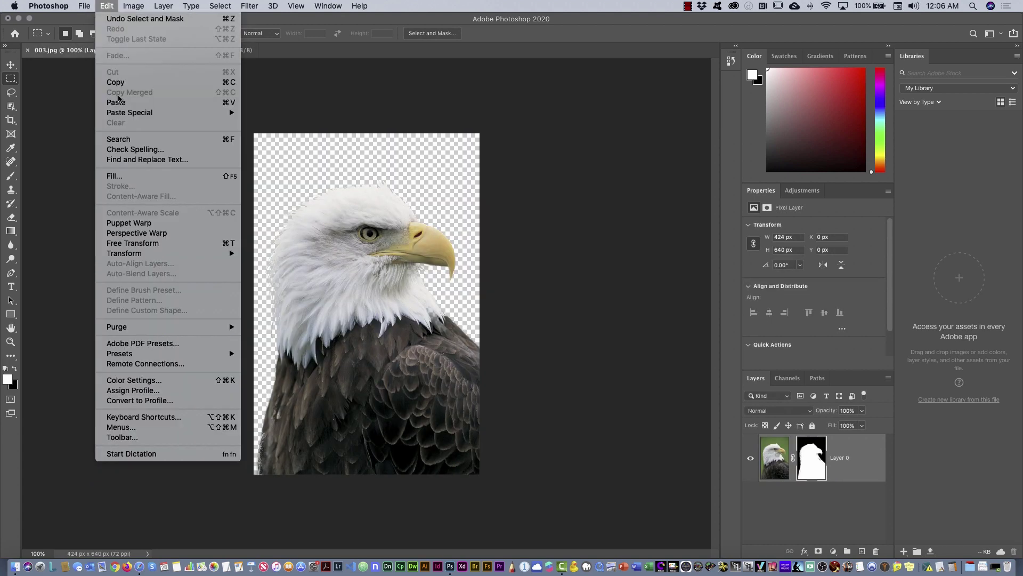
pyautogui.click(122, 103)
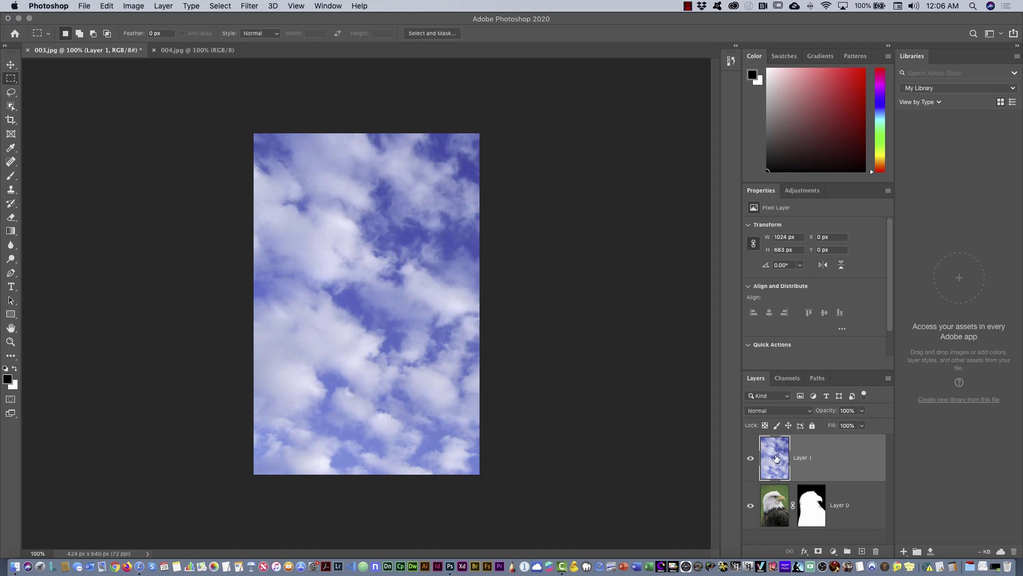
pyautogui.moveTo(803, 371); pyautogui.dragTo(803, 326)
pyautogui.moveTo(778, 416); pyautogui.dragTo(778, 484)
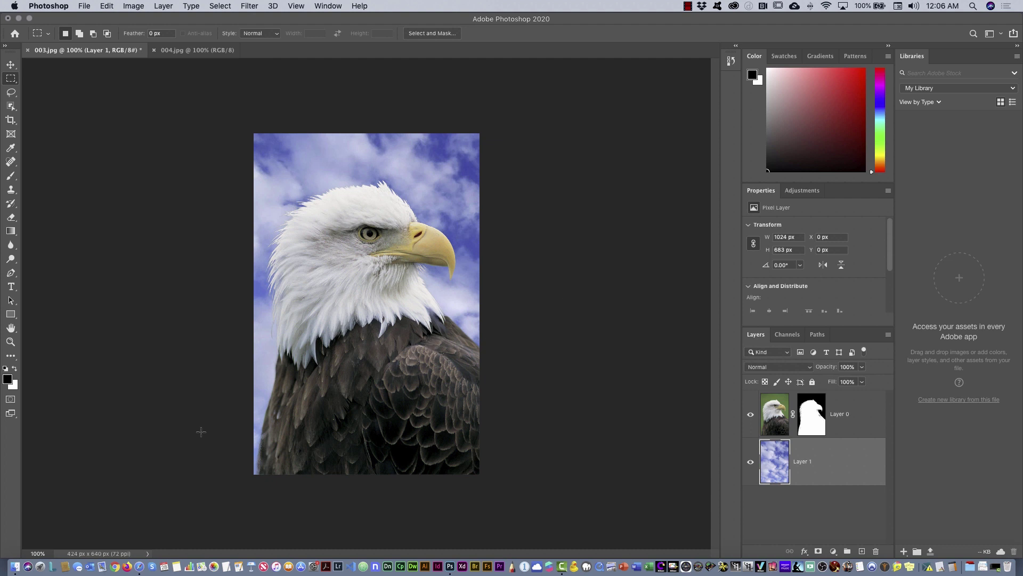
# Switch to the Finder desktop and preview DC.psd and skyclouds.jpg with Quick Look
pyautogui.press('super+h')
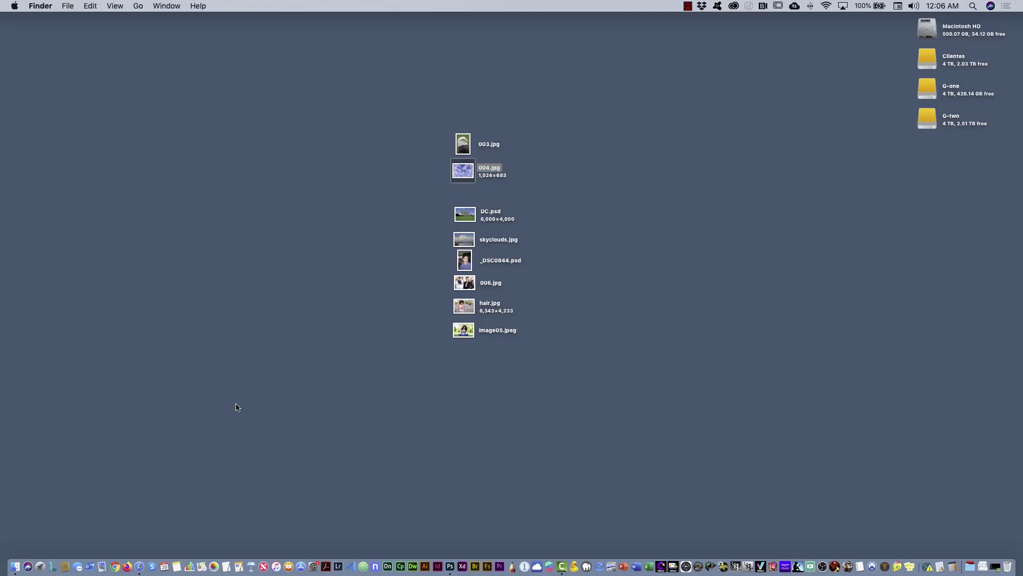
pyautogui.click(416, 217)
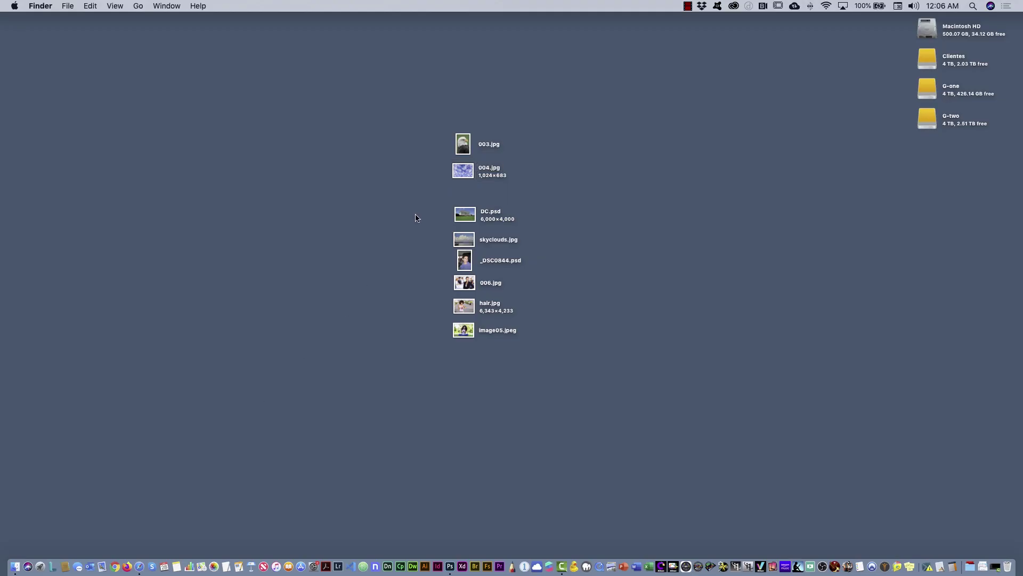
pyautogui.click(469, 218)
pyautogui.press('space')
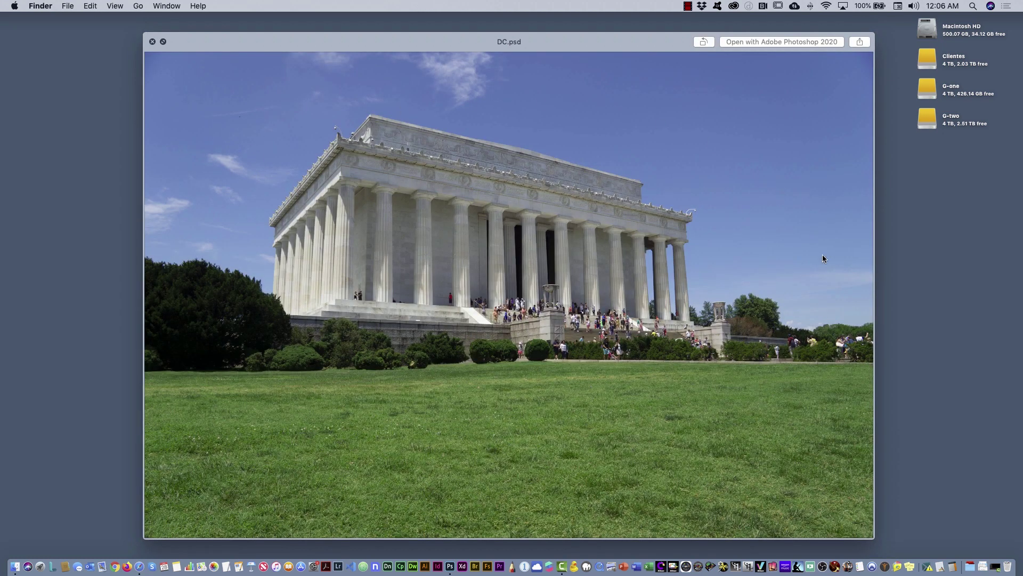
pyautogui.press('space')
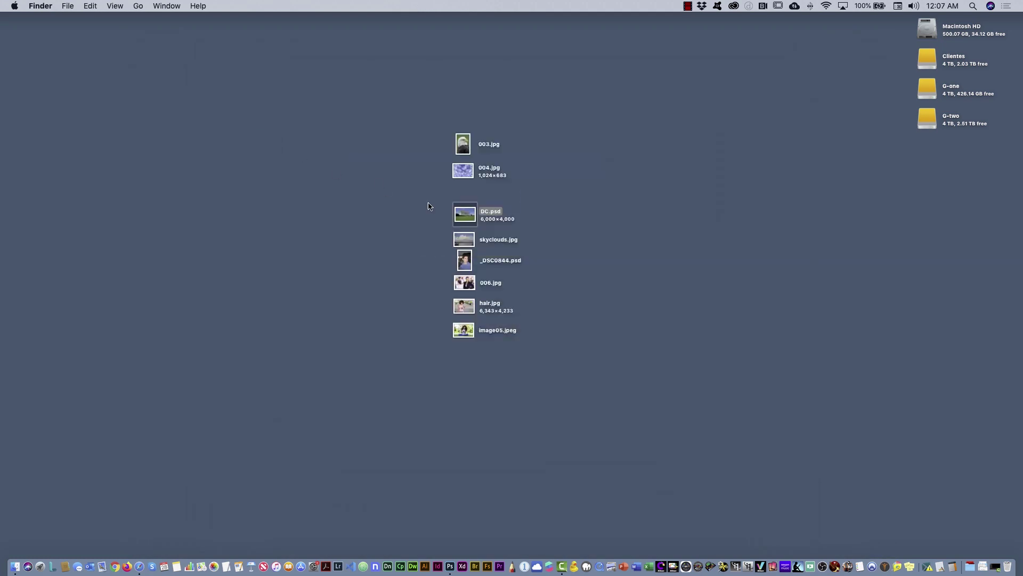
pyautogui.click(465, 241)
pyautogui.press('space')
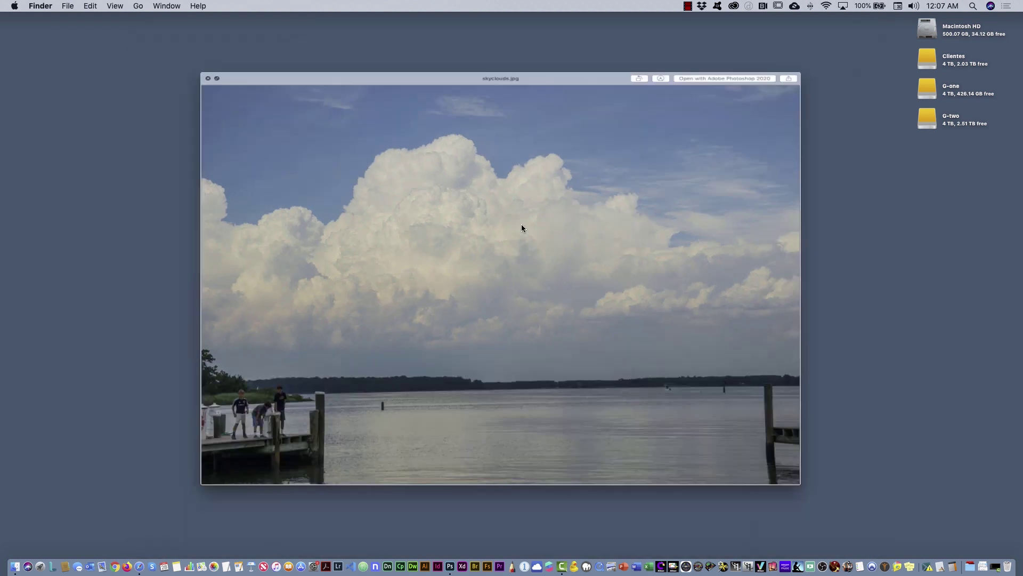
pyautogui.press('space')
pyautogui.click(579, 219)
# Open DC.psd in Photoshop and activate the Magic Wand tool for the sky beside the building
pyautogui.click(461, 213)
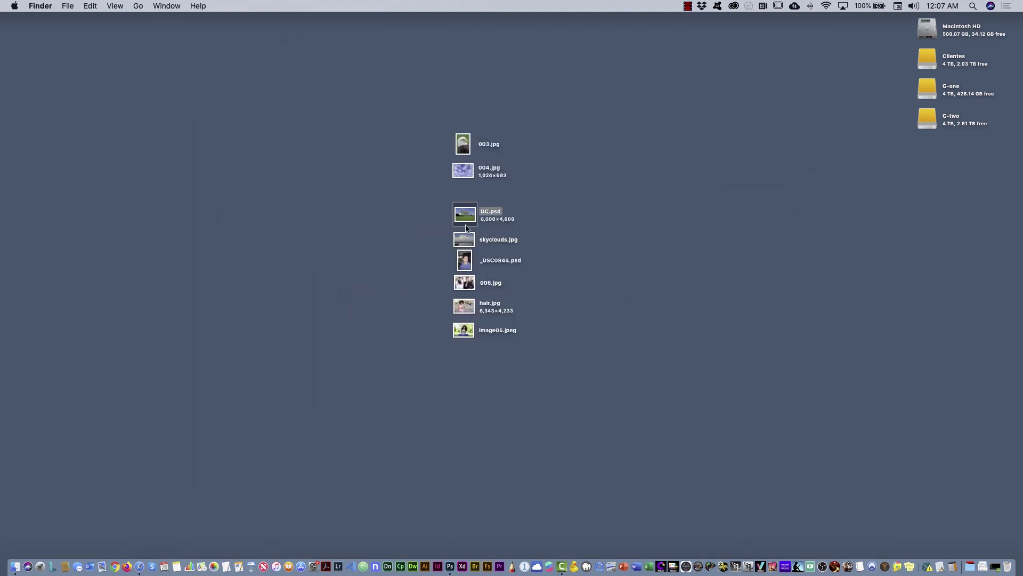
pyautogui.doubleClick(464, 216)
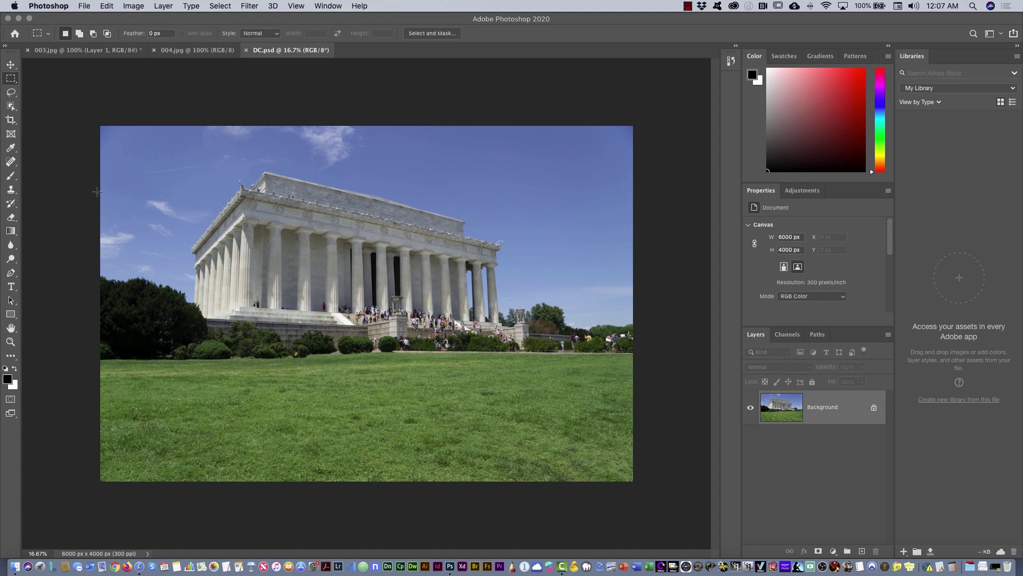
pyautogui.click(11, 107)
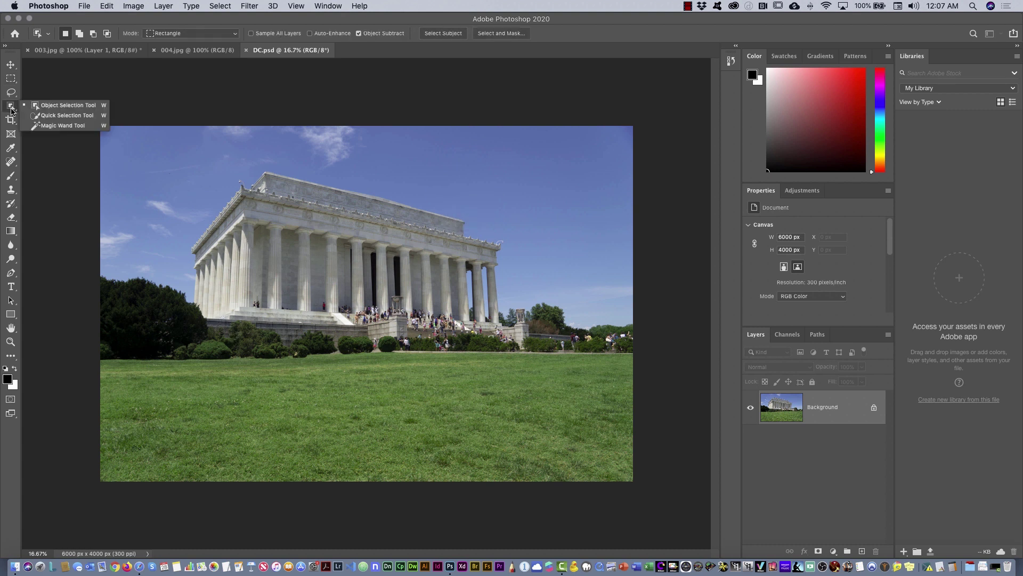
pyautogui.click(43, 126)
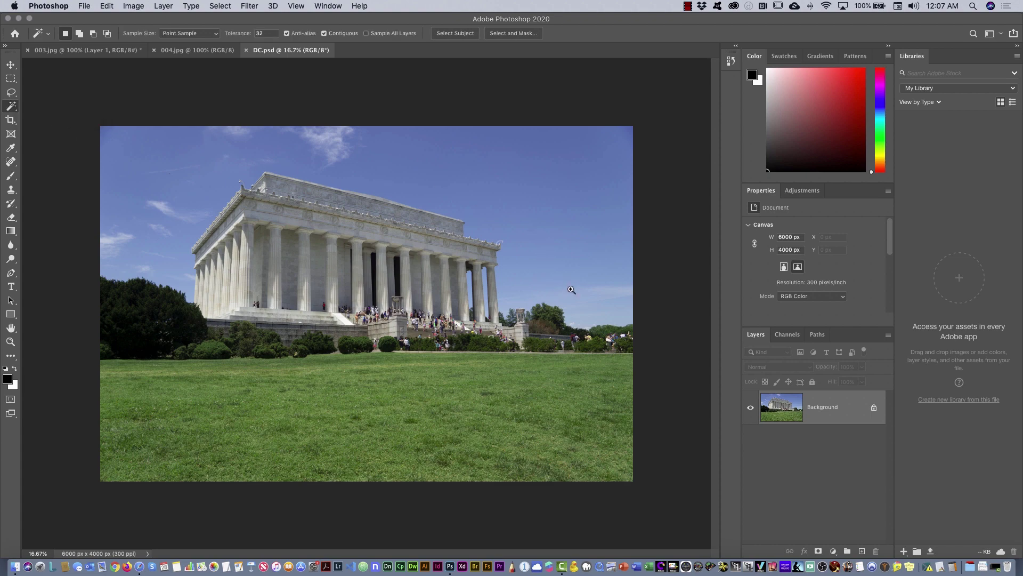
pyautogui.moveTo(570, 291); pyautogui.dragTo(612, 253)
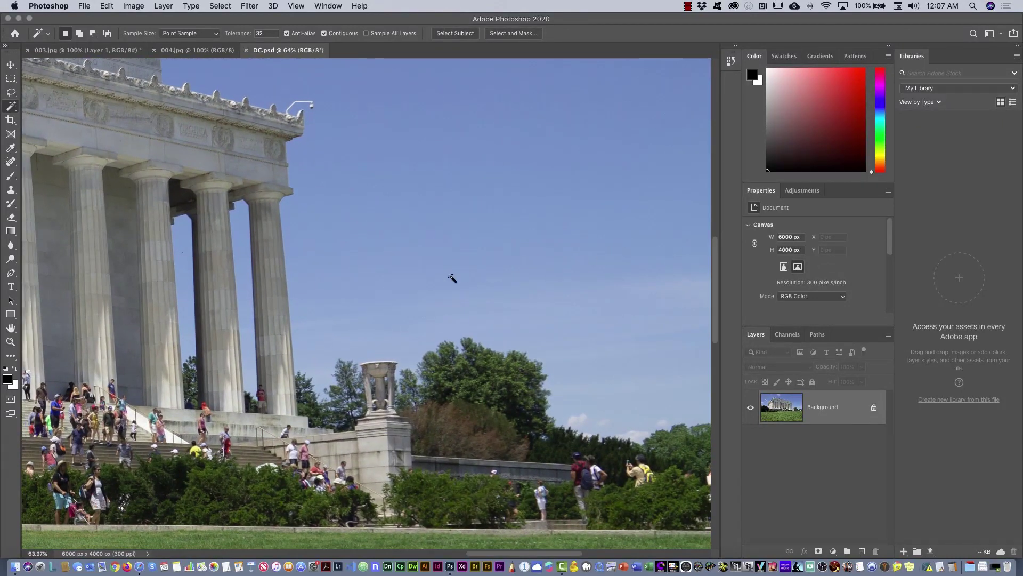
# Try selecting the sky beside the end column with the Quick Selection tool, deselect it, and return to the Magic Wand
pyautogui.rightClick(13, 109)
pyautogui.click(54, 113)
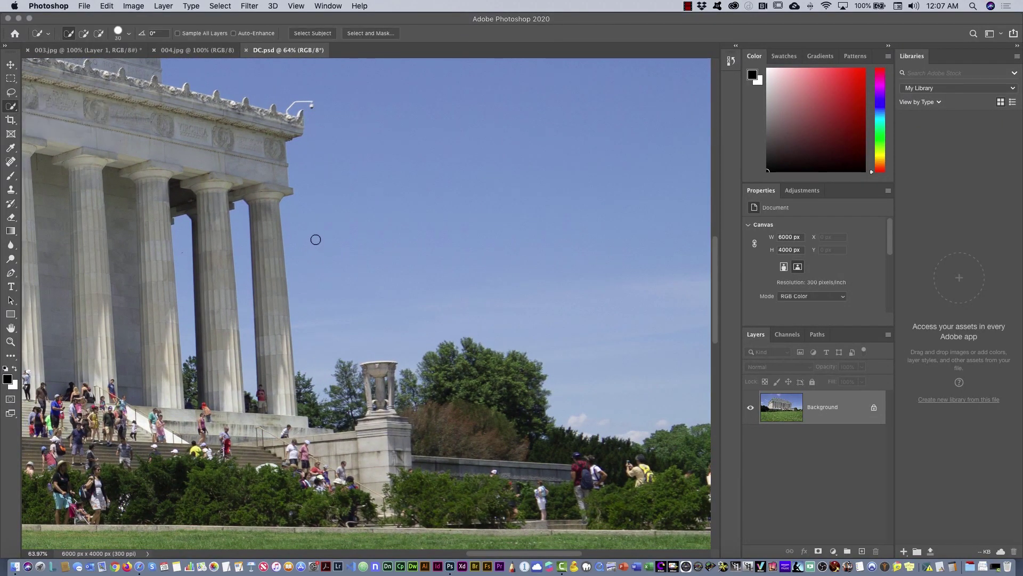
pyautogui.moveTo(315, 239)
pyautogui.mouseDown()
pyautogui.moveTo(353, 269)
pyautogui.moveTo(358, 315)
pyautogui.moveTo(334, 237)
pyautogui.moveTo(466, 176)
pyautogui.mouseUp()
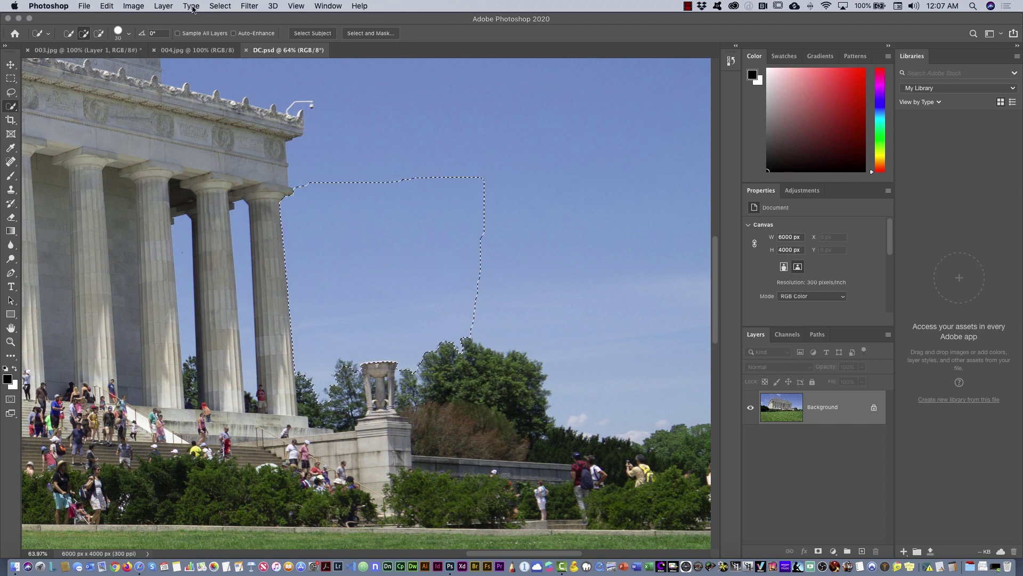
pyautogui.click(220, 5)
pyautogui.click(225, 29)
pyautogui.rightClick(12, 106)
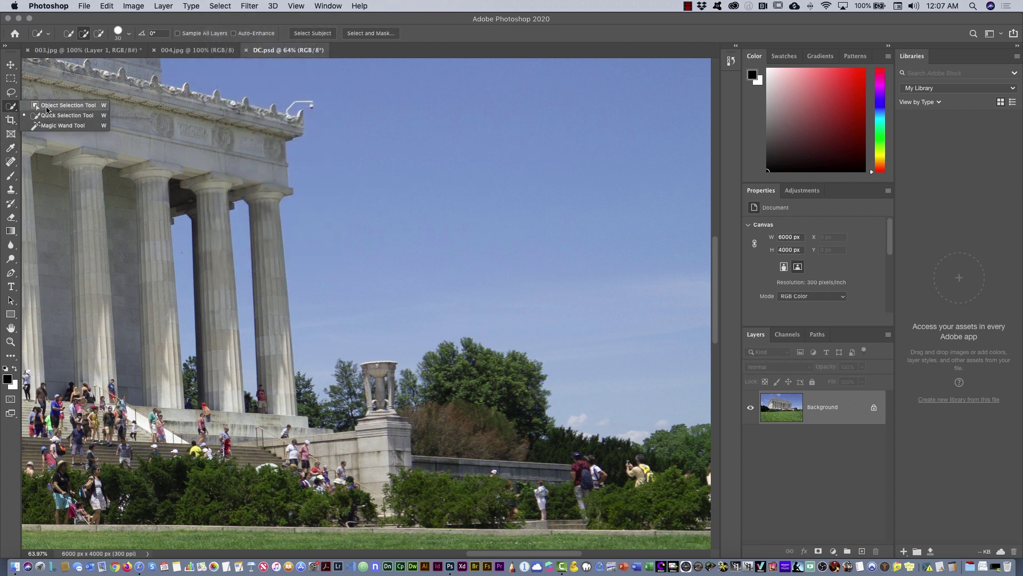
pyautogui.click(48, 108)
pyautogui.rightClick(12, 107)
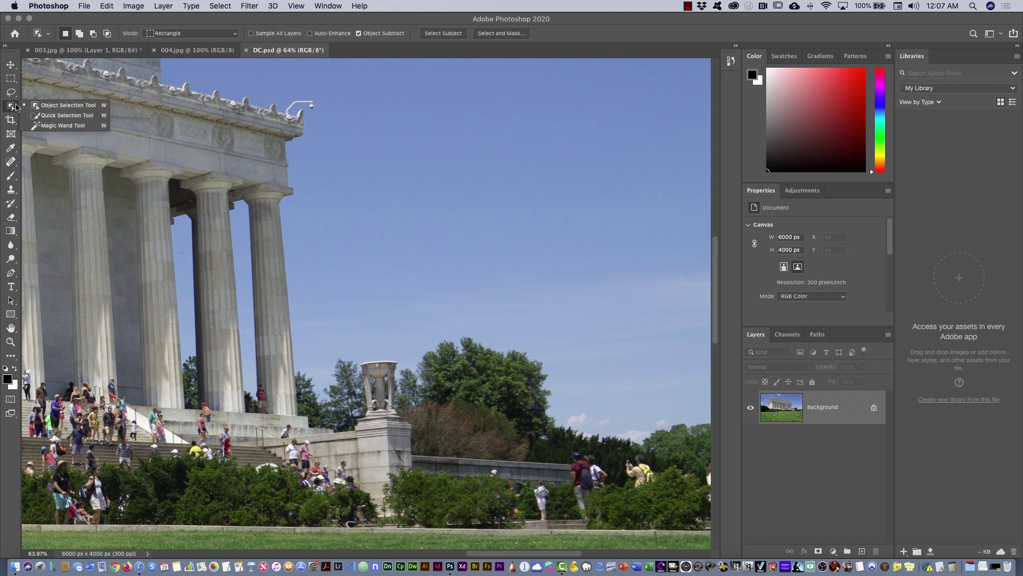
pyautogui.click(51, 126)
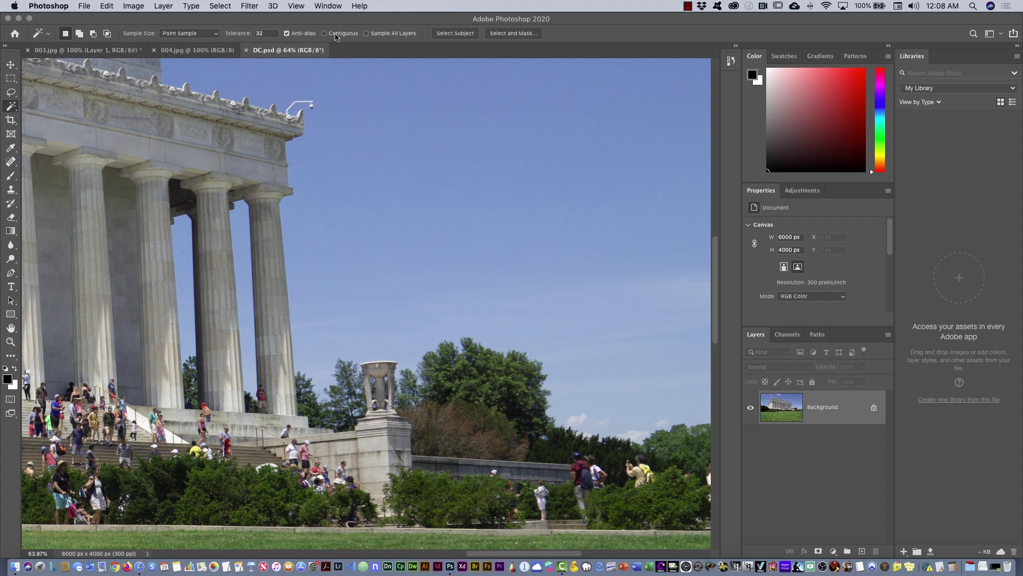
# Try selecting the sky beside the building with the Magic Wand at tolerance 32 with Contiguous on, and clear the selection
pyautogui.click(318, 253)
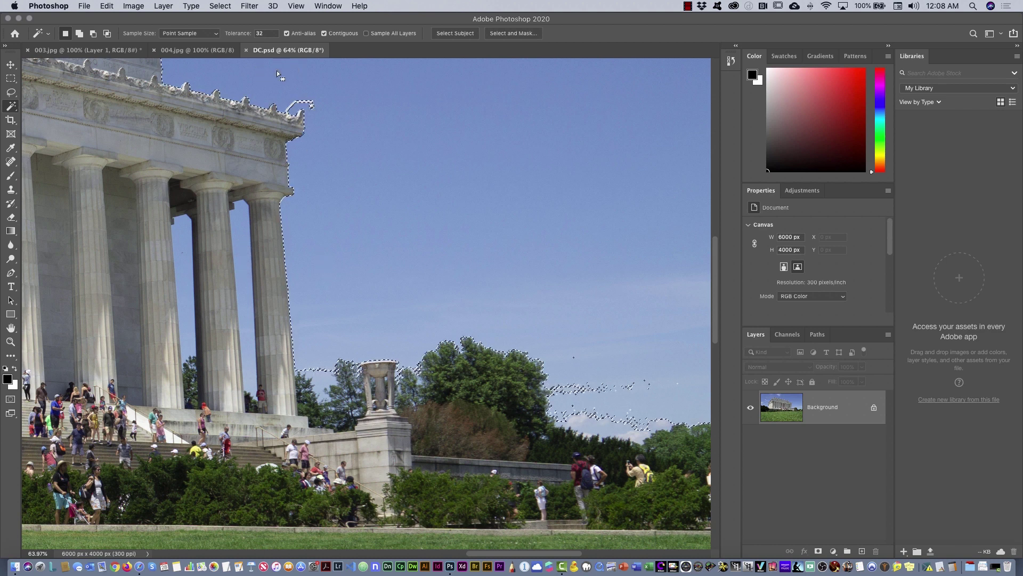
pyautogui.click(220, 6)
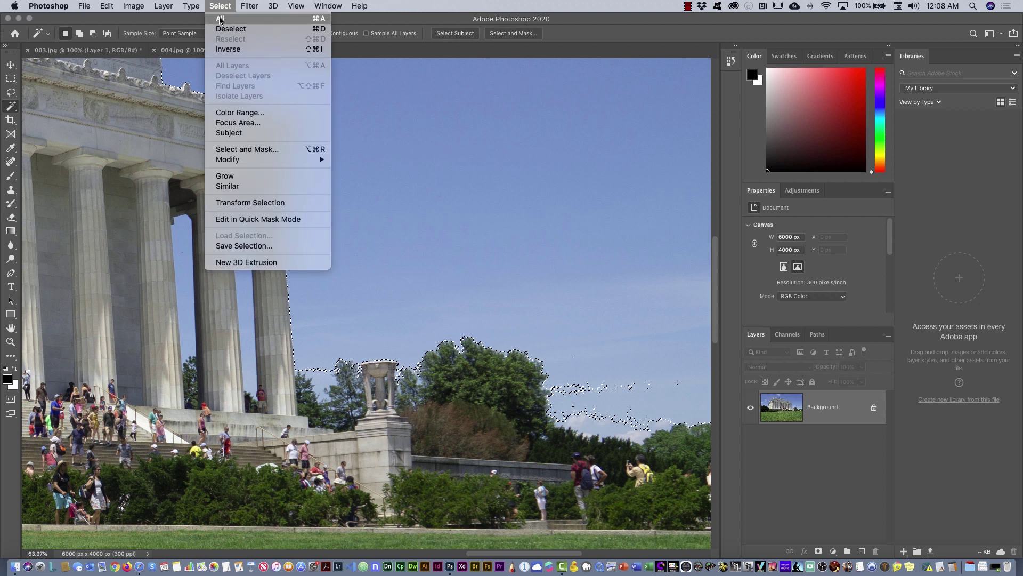
pyautogui.click(224, 29)
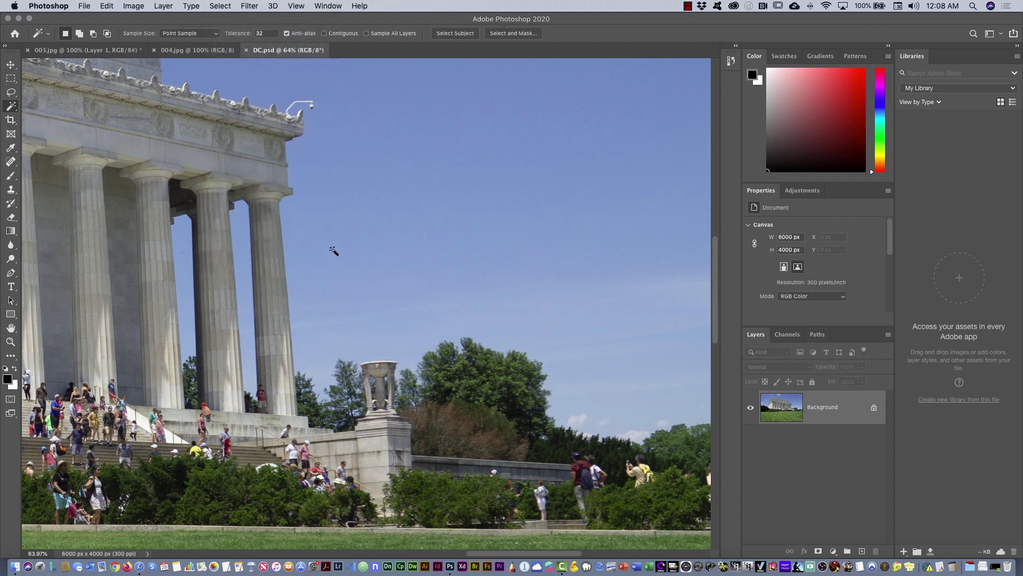
# Select the sky beside the building and between its columns with the non-contiguous Magic Wand, adding the clouds above the distant trees
pyautogui.click(339, 269)
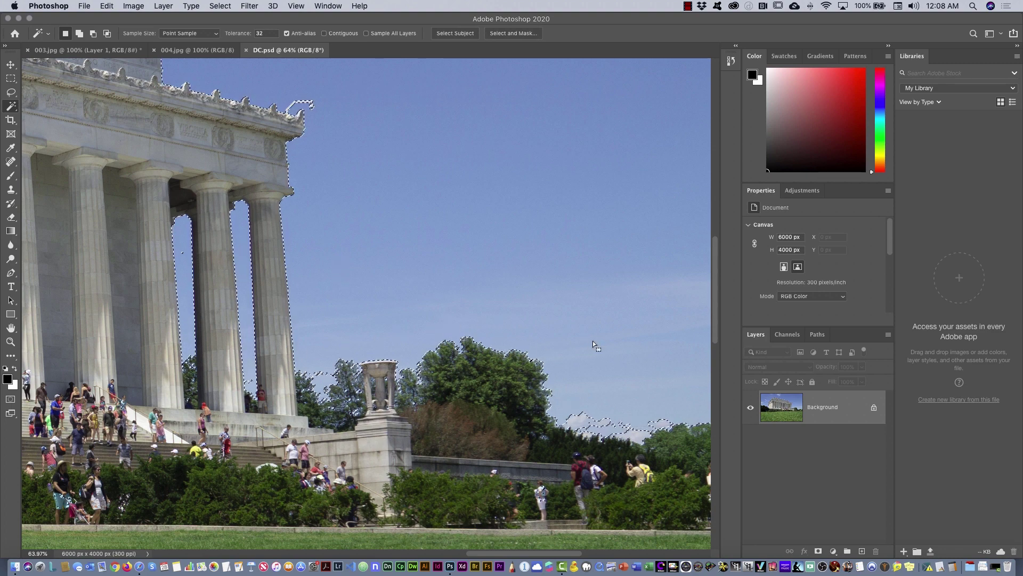
pyautogui.press('shift')
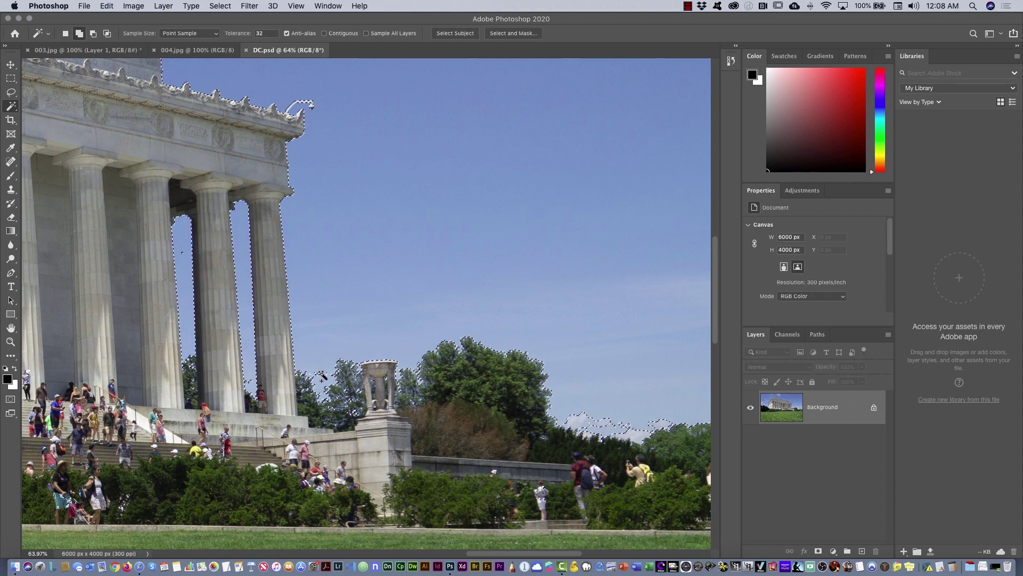
pyautogui.keyDown('shift'); pyautogui.click(604, 422); pyautogui.keyUp('shift')
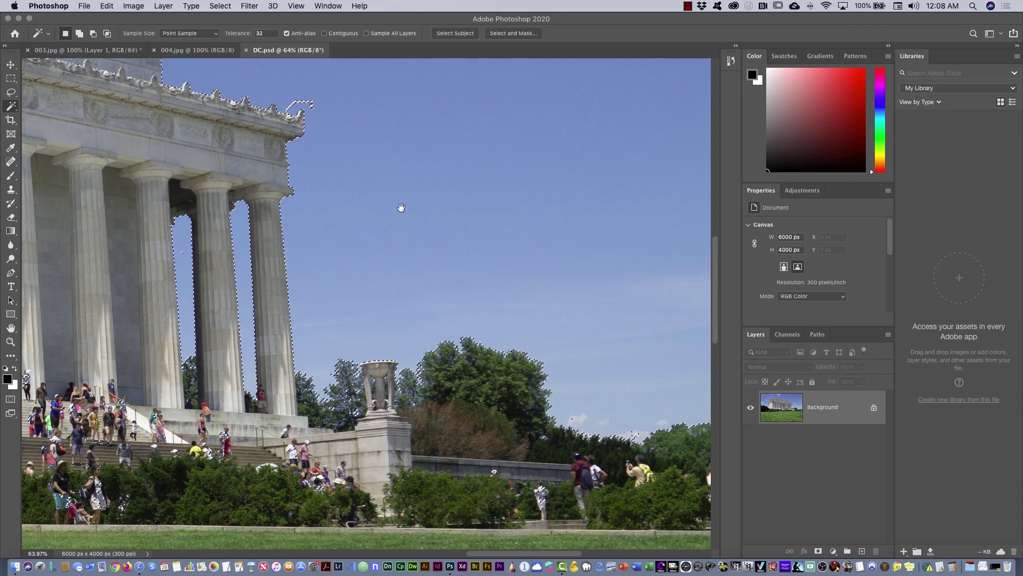
# Add the darker sky and clouds above the building to the Magic Wand selection
pyautogui.moveTo(400, 210); pyautogui.dragTo(527, 376)
pyautogui.moveTo(255, 354); pyautogui.dragTo(321, 377)
pyautogui.scroll(-6, 321, 377)
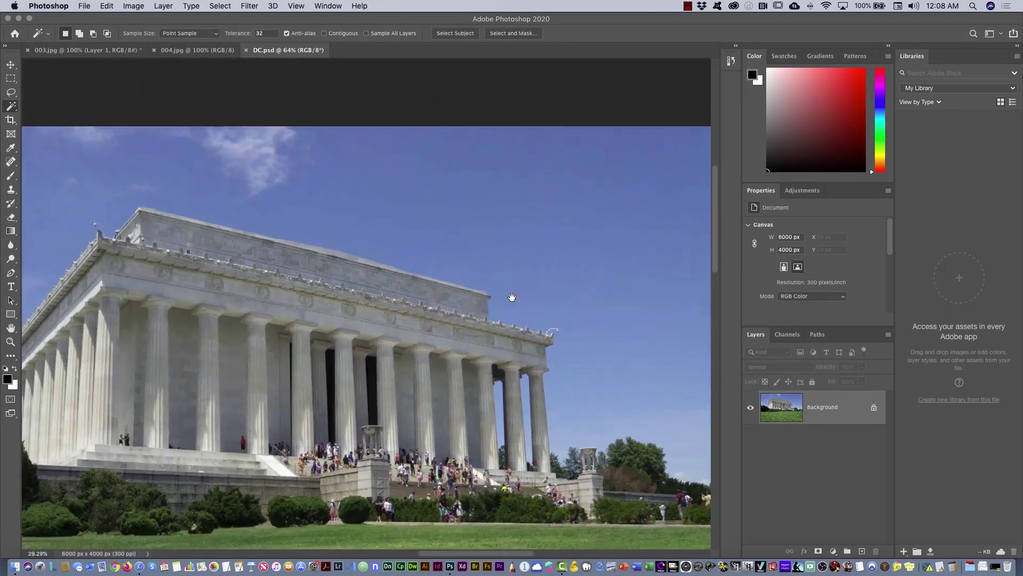
pyautogui.keyDown('shift'); pyautogui.click(487, 167); pyautogui.keyUp('shift')
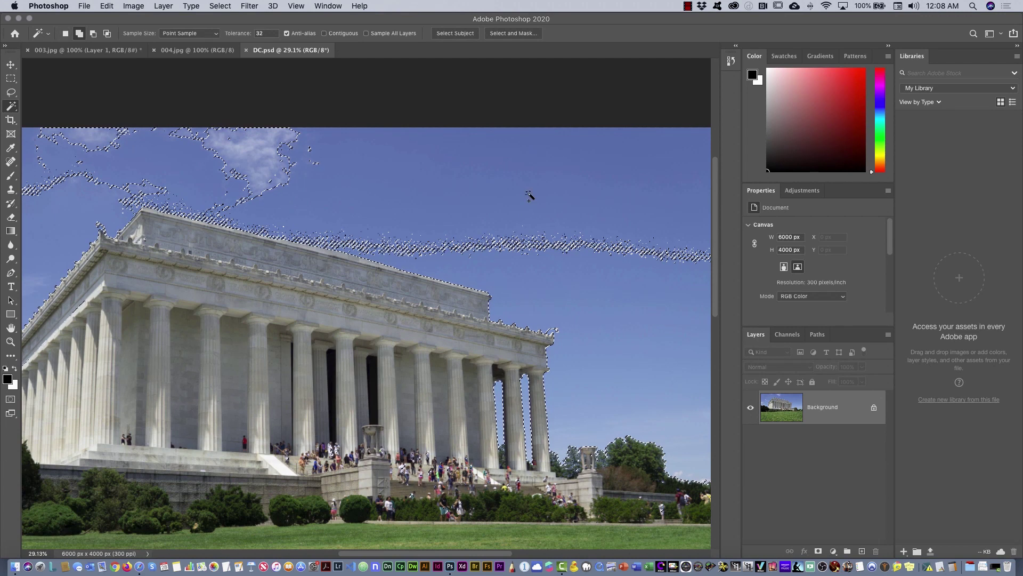
pyautogui.press('super+d')
# Use the Lasso to add the missed speck in the sky left of the building to the selection
pyautogui.moveTo(189, 244); pyautogui.dragTo(266, 233)
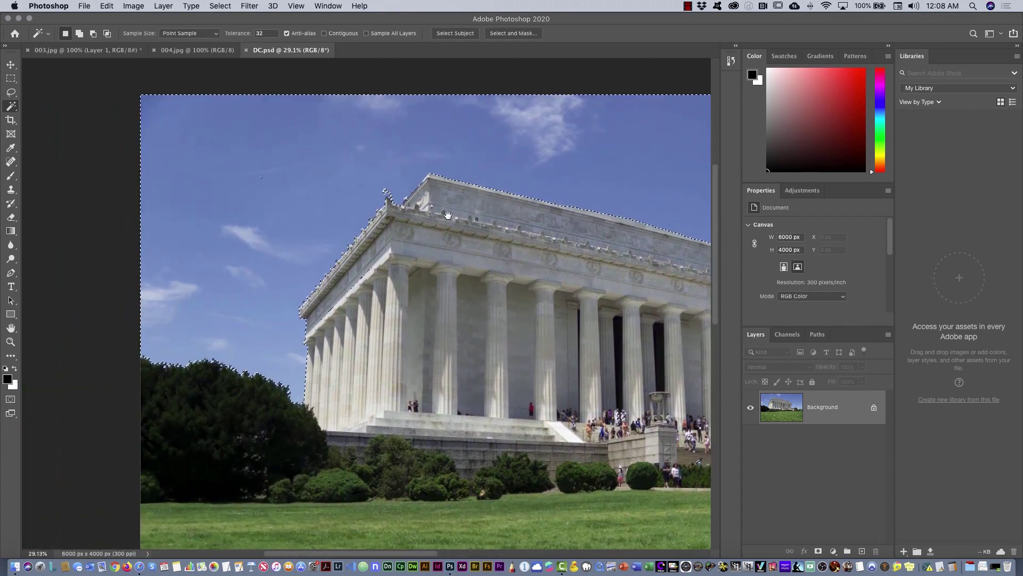
pyautogui.moveTo(334, 343); pyautogui.dragTo(382, 262)
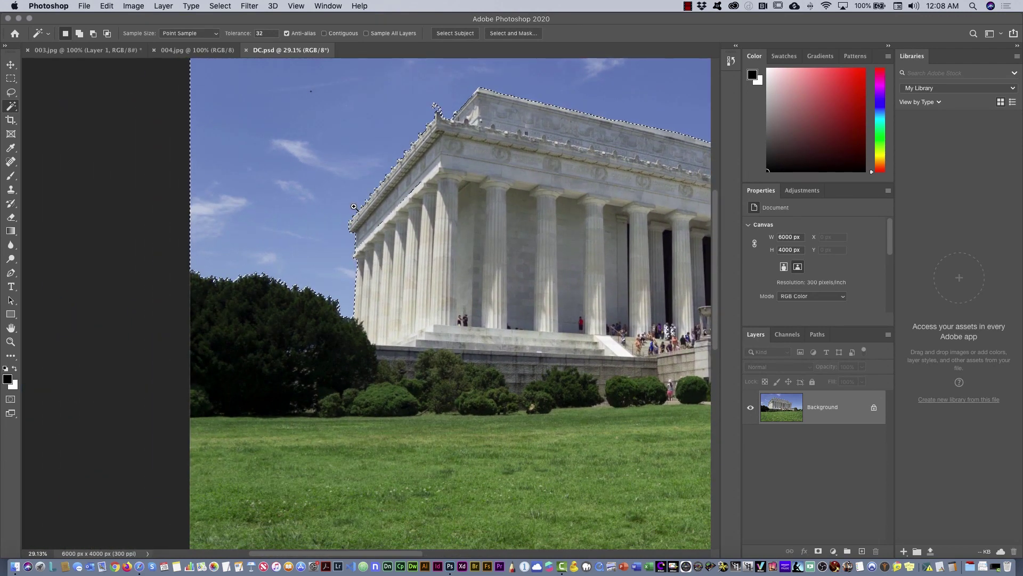
pyautogui.scroll(5, 382, 262)
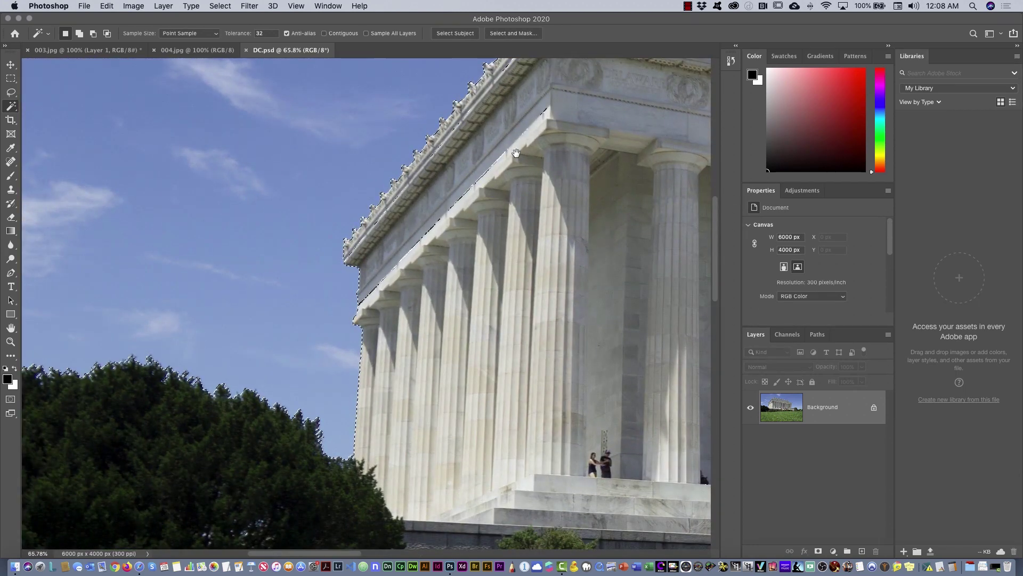
pyautogui.moveTo(482, 212); pyautogui.dragTo(333, 268)
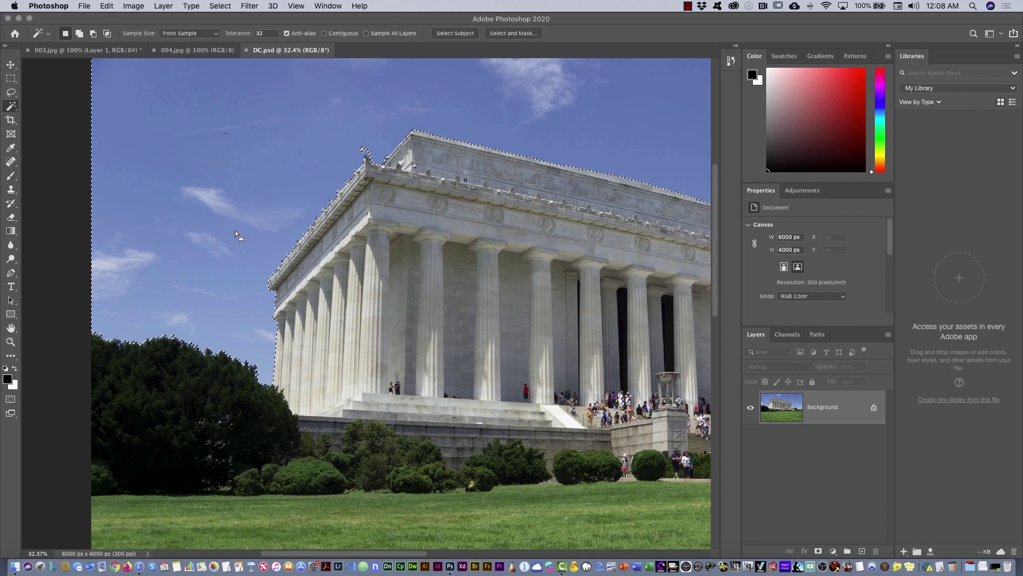
pyautogui.click(11, 92)
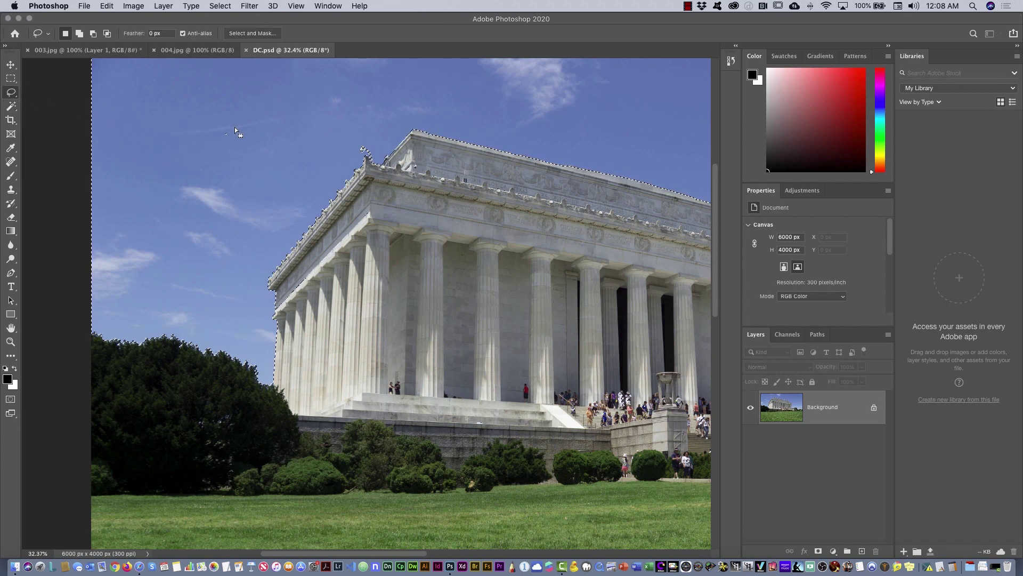
pyautogui.press('shift')
pyautogui.moveTo(229, 124); pyautogui.dragTo(215, 137)
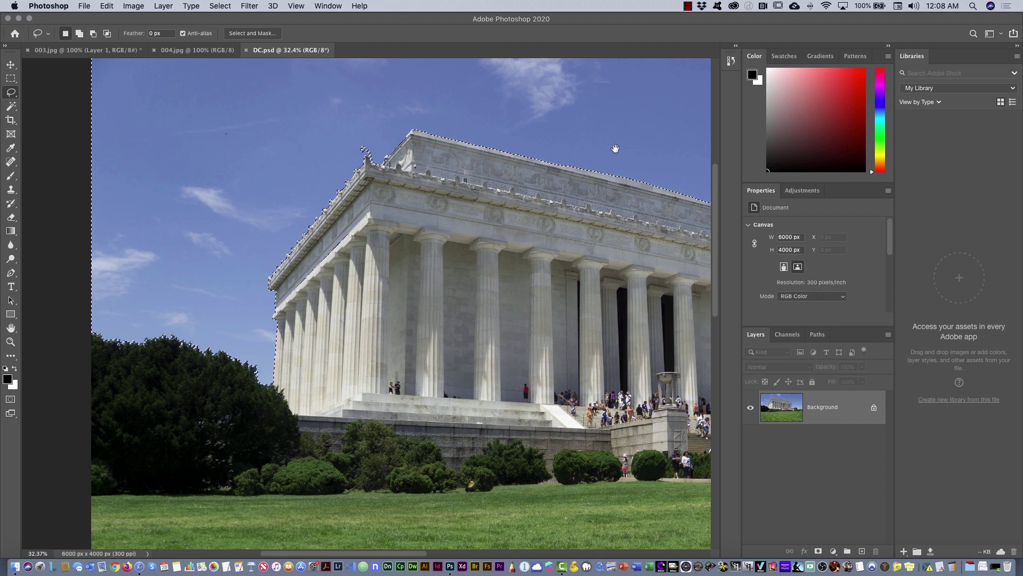
# Set the Lasso to subtract from the selection and remove the stray areas around the people and bushes at the photo's right edge
pyautogui.moveTo(612, 155); pyautogui.dragTo(345, 147)
pyautogui.moveTo(565, 198); pyautogui.dragTo(379, 160)
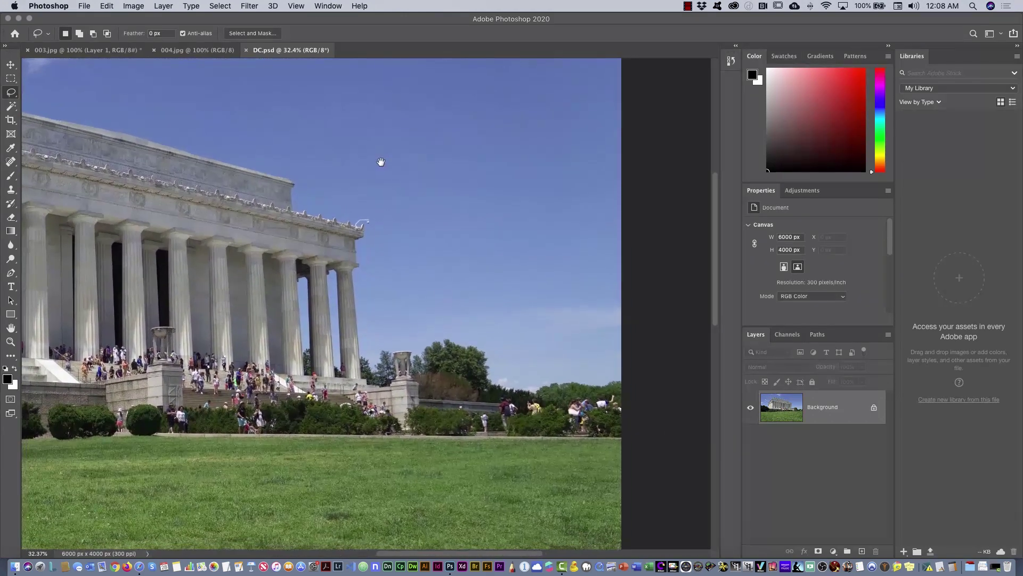
pyautogui.moveTo(507, 382); pyautogui.dragTo(532, 267)
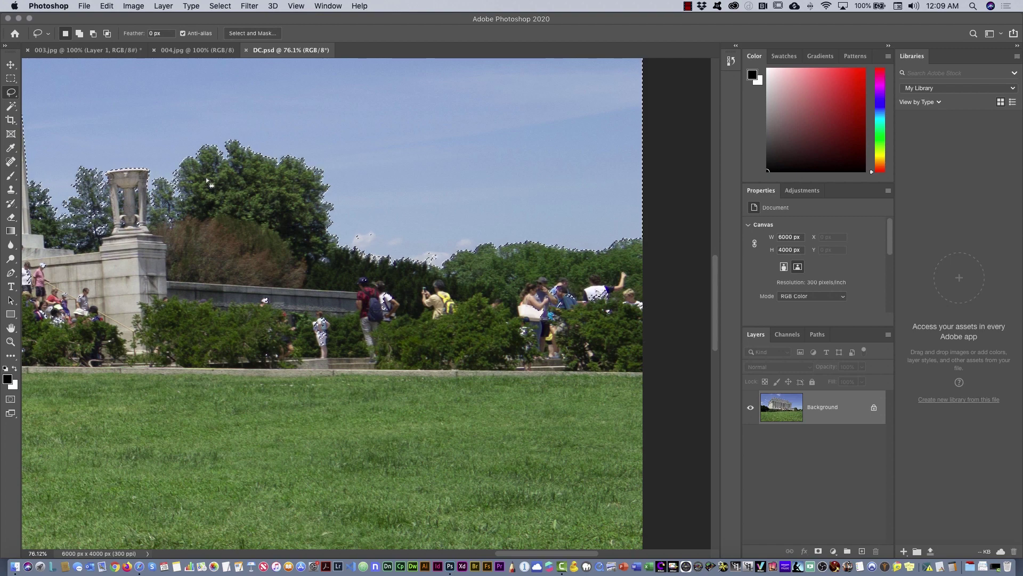
pyautogui.click(93, 34)
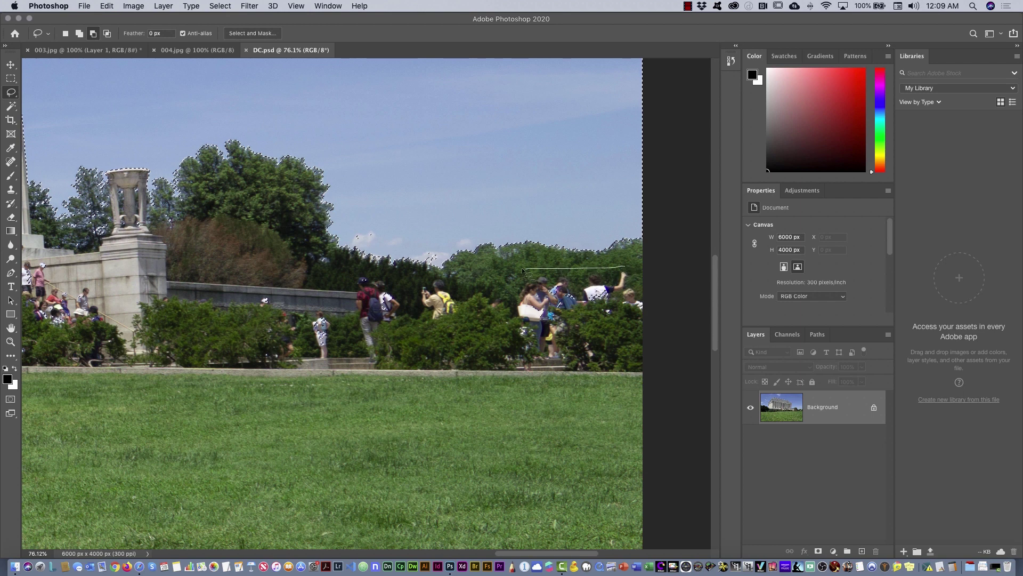
pyautogui.moveTo(558, 353); pyautogui.dragTo(648, 324)
pyautogui.moveTo(465, 328); pyautogui.dragTo(472, 325)
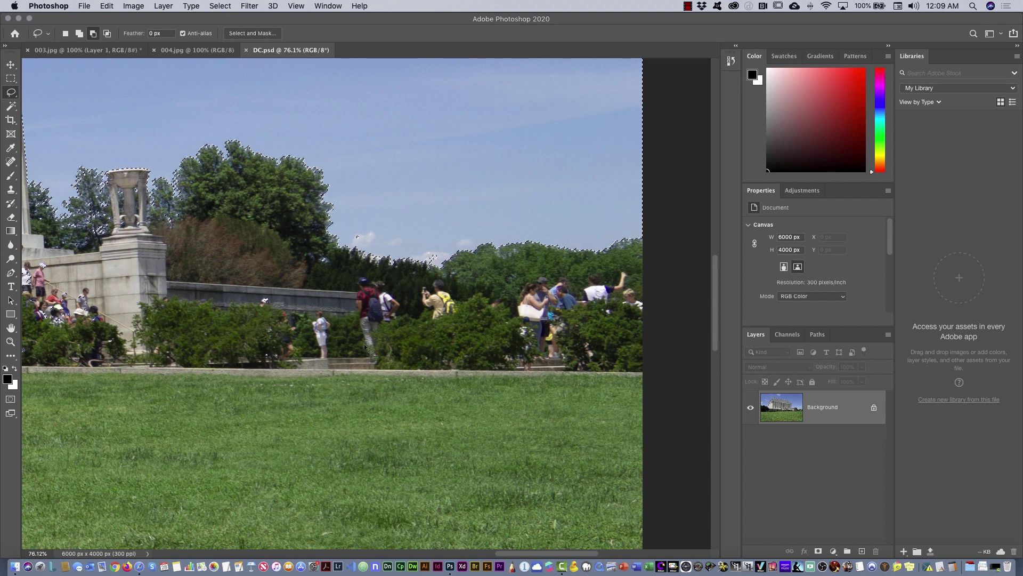
# Subtract the stray selected spots around the visitors, steps and bushes in front of the building with the Lasso
pyautogui.moveTo(274, 318); pyautogui.dragTo(554, 325)
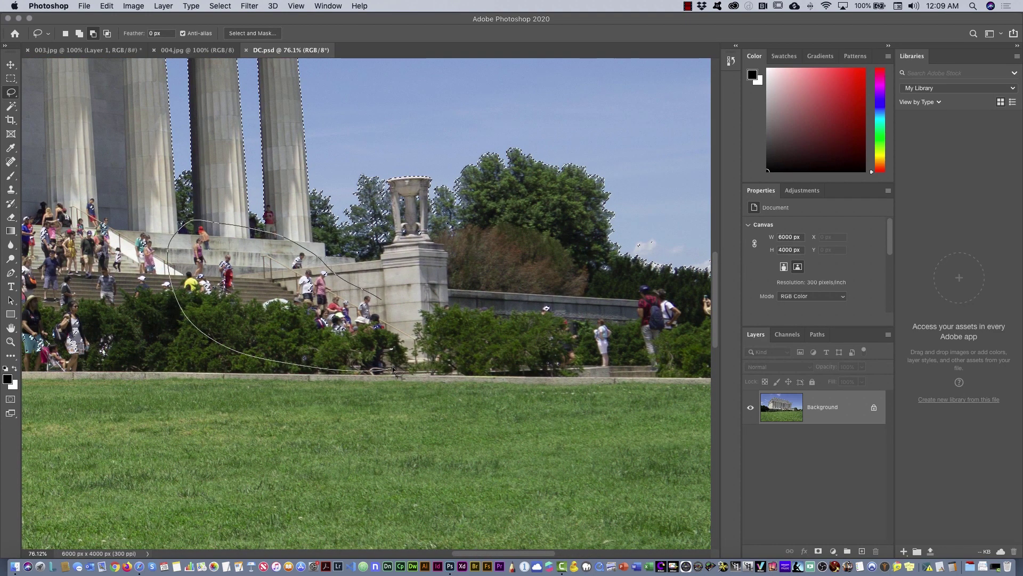
pyautogui.moveTo(394, 370); pyautogui.dragTo(397, 371)
pyautogui.moveTo(227, 259); pyautogui.dragTo(515, 307)
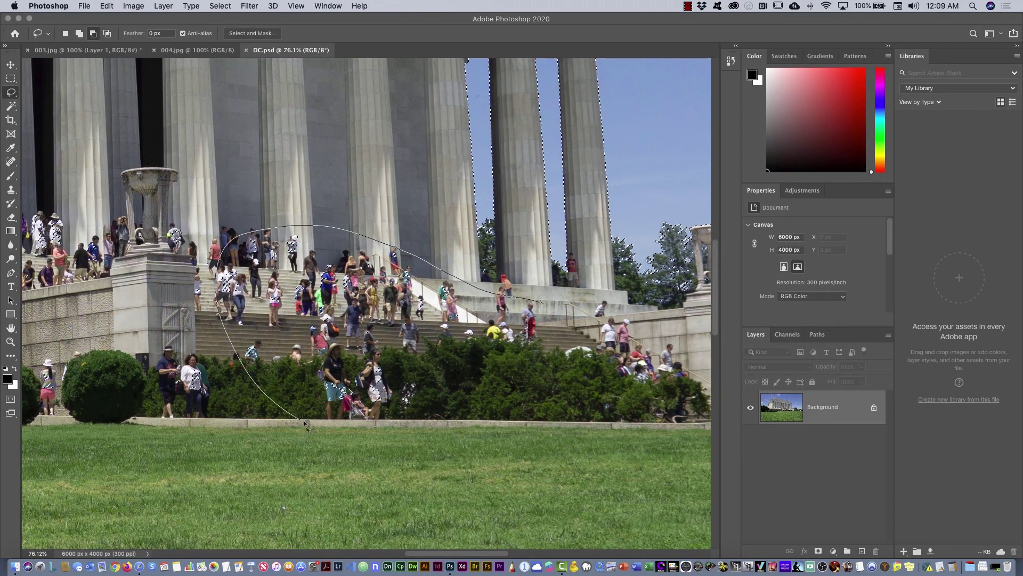
pyautogui.moveTo(539, 367); pyautogui.dragTo(539, 368)
pyautogui.moveTo(237, 269); pyautogui.dragTo(517, 287)
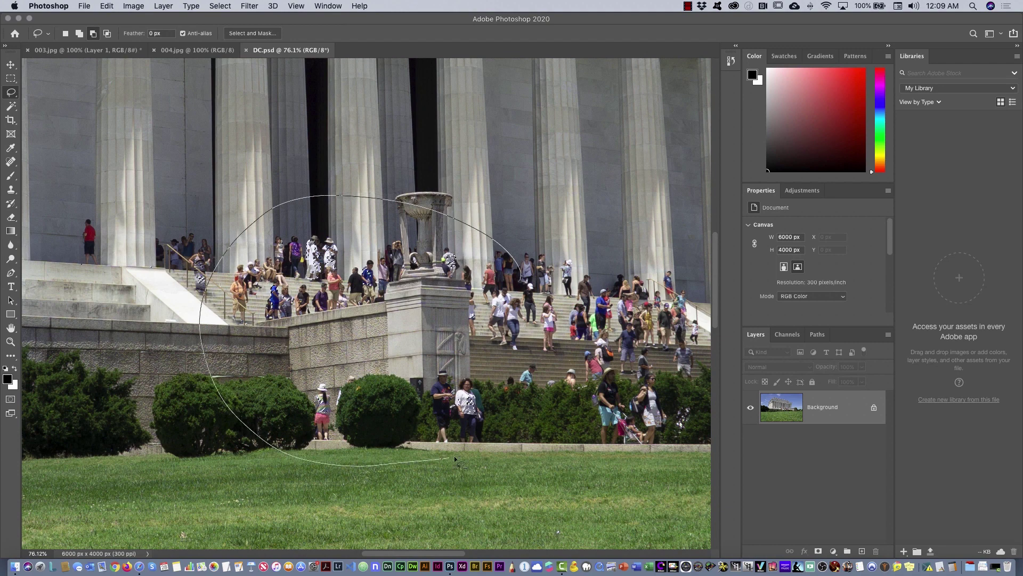
pyautogui.moveTo(456, 460); pyautogui.dragTo(457, 458)
# Subtract the stray selected strip above the columns along the building's left side with the Lasso
pyautogui.moveTo(347, 329); pyautogui.dragTo(363, 352)
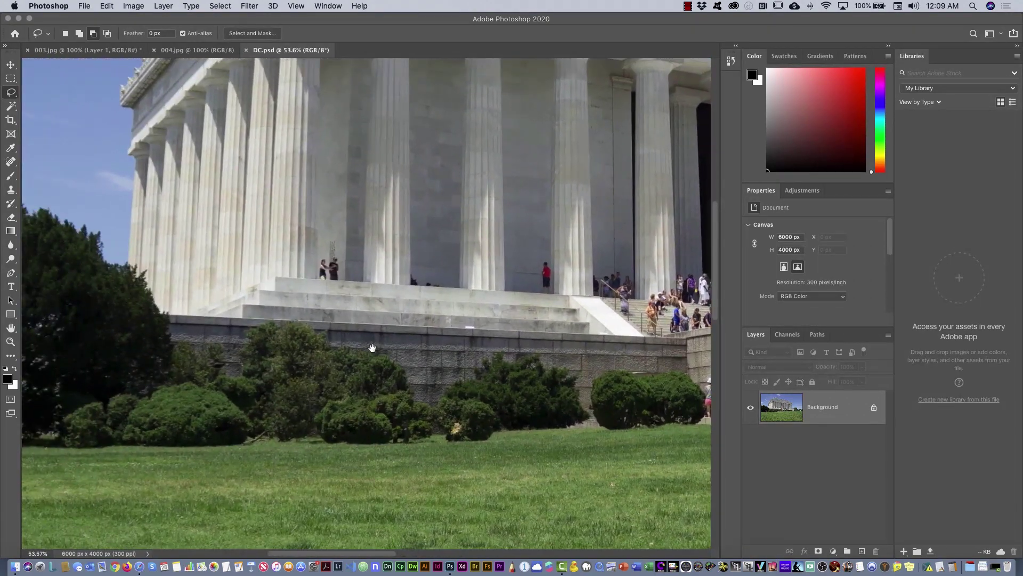
pyautogui.moveTo(323, 213); pyautogui.dragTo(428, 421)
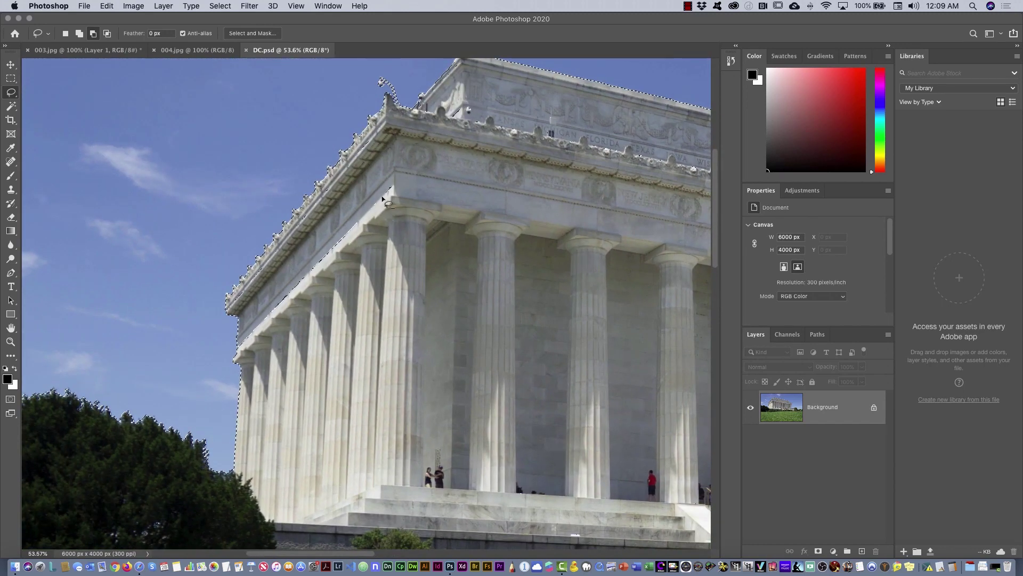
pyautogui.moveTo(404, 177); pyautogui.dragTo(346, 214)
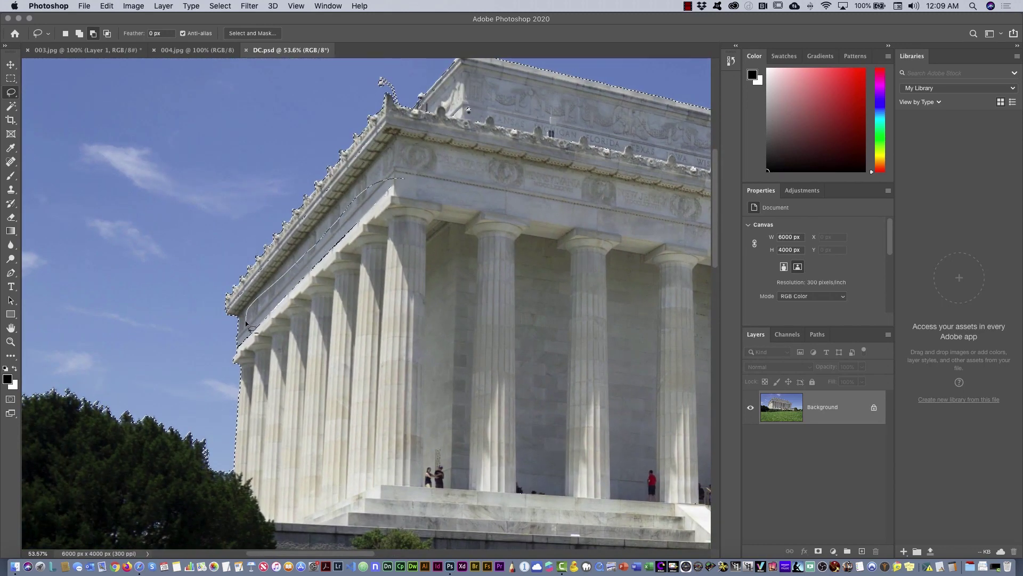
pyautogui.moveTo(391, 336); pyautogui.dragTo(399, 191)
# Check the selection edge along the roof and invert the selection to the building, trees and lawn
pyautogui.scroll(5, 399, 190)
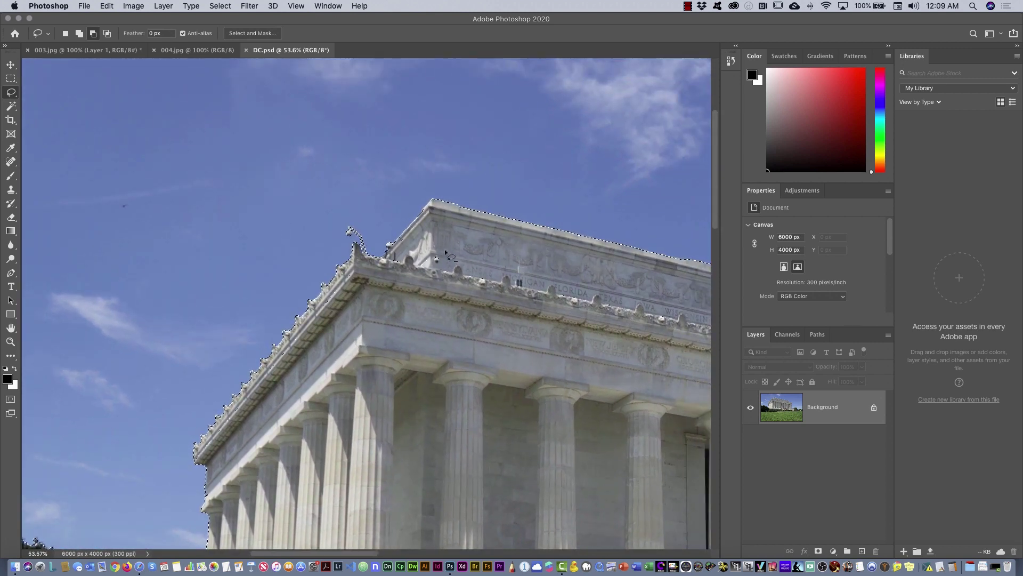
pyautogui.moveTo(560, 289); pyautogui.dragTo(392, 293)
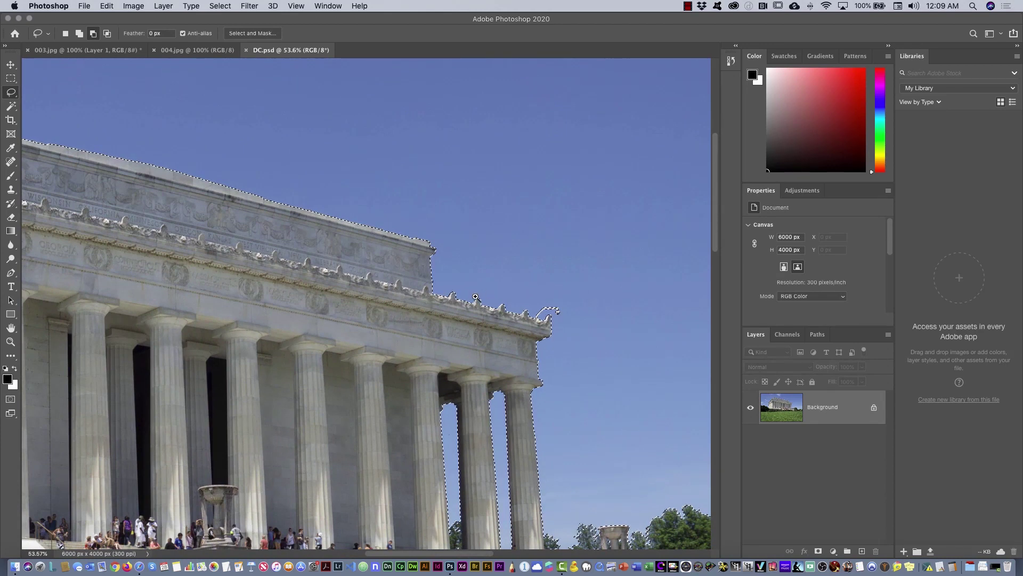
pyautogui.scroll(-5, 484, 275)
pyautogui.scroll(-3, 483, 275)
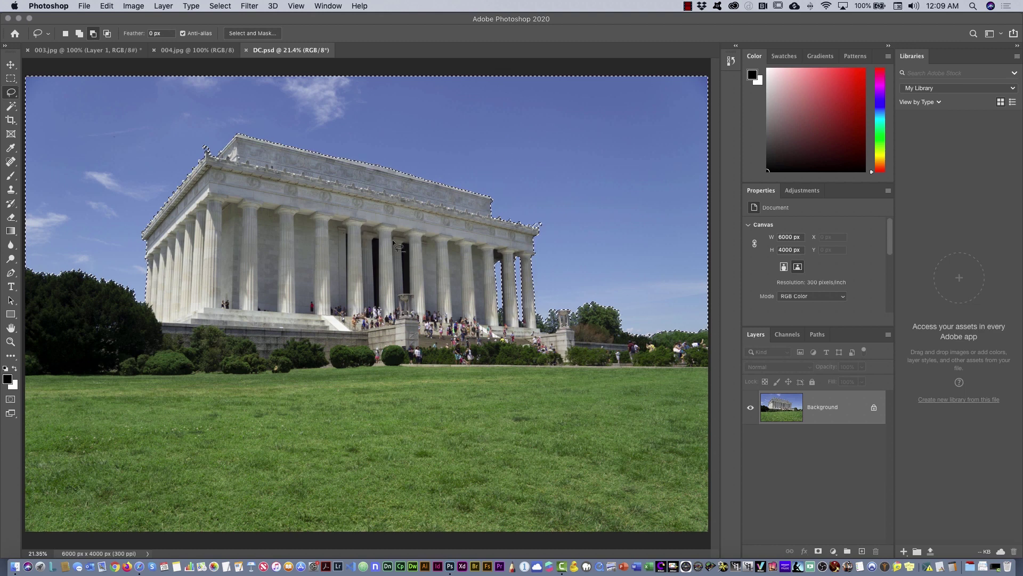
pyautogui.click(220, 5)
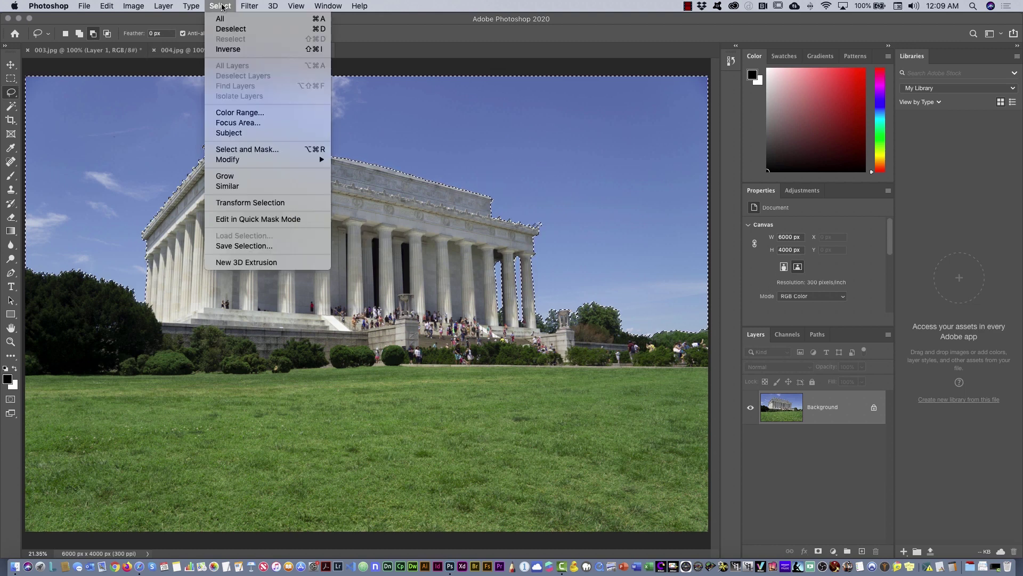
pyautogui.click(229, 50)
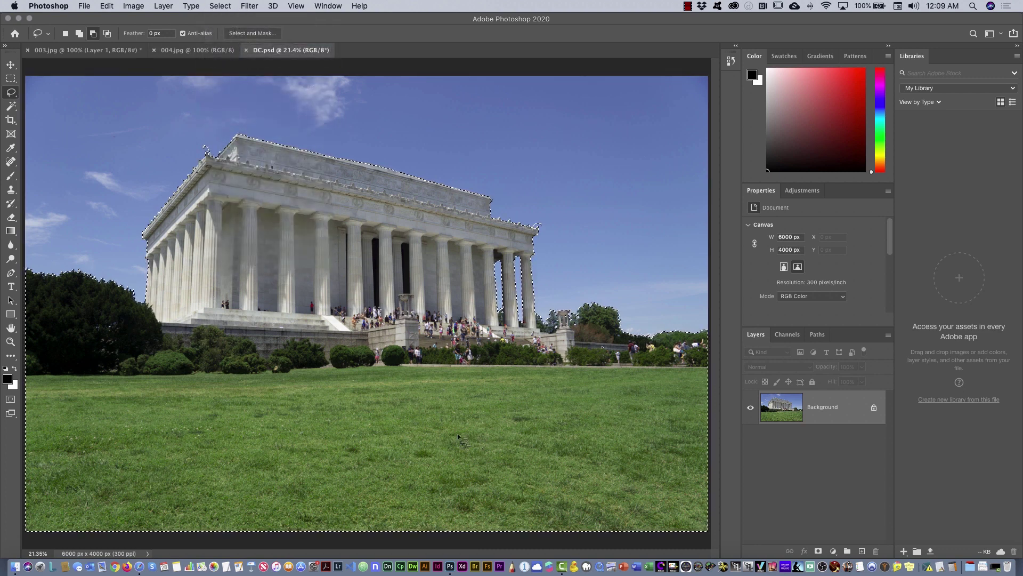
pyautogui.press('shift')
pyautogui.moveTo(586, 364); pyautogui.dragTo(593, 341)
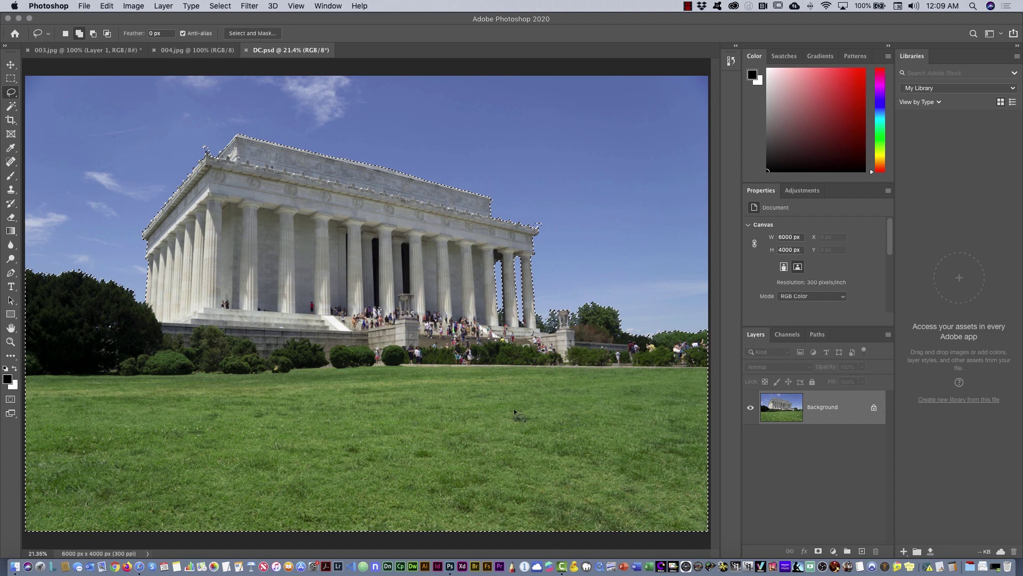
pyautogui.press('alt')
# Open Select and Mask for the building selection and switch the view mode to Overlay
pyautogui.click(252, 33)
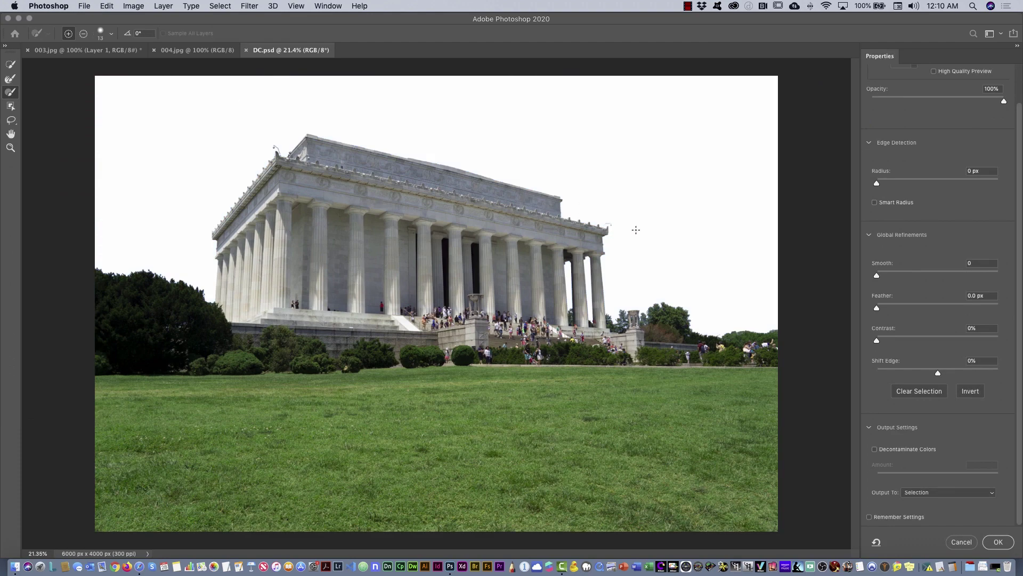
pyautogui.moveTo(618, 221); pyautogui.dragTo(671, 197)
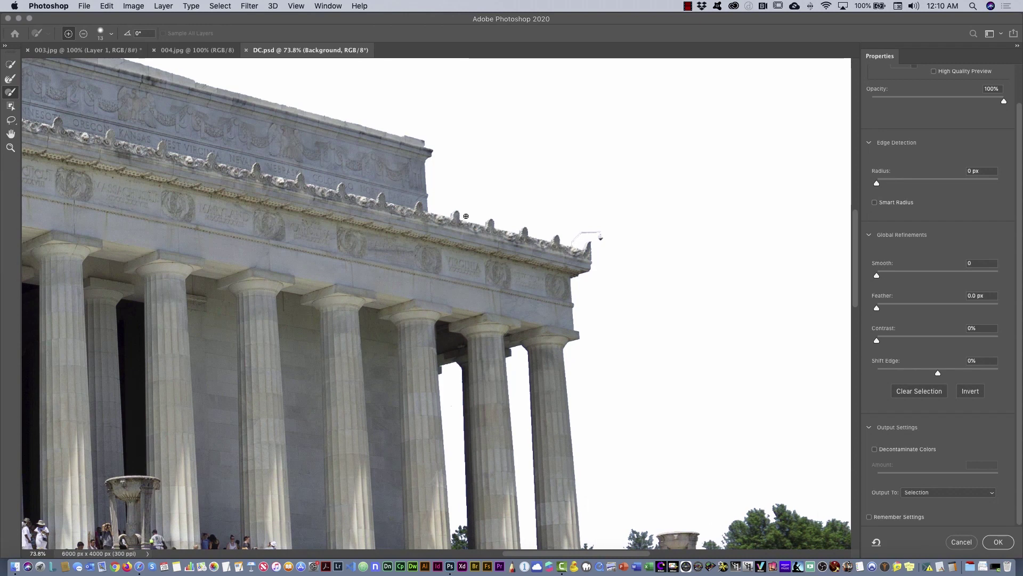
pyautogui.scroll(3, 1012, 106)
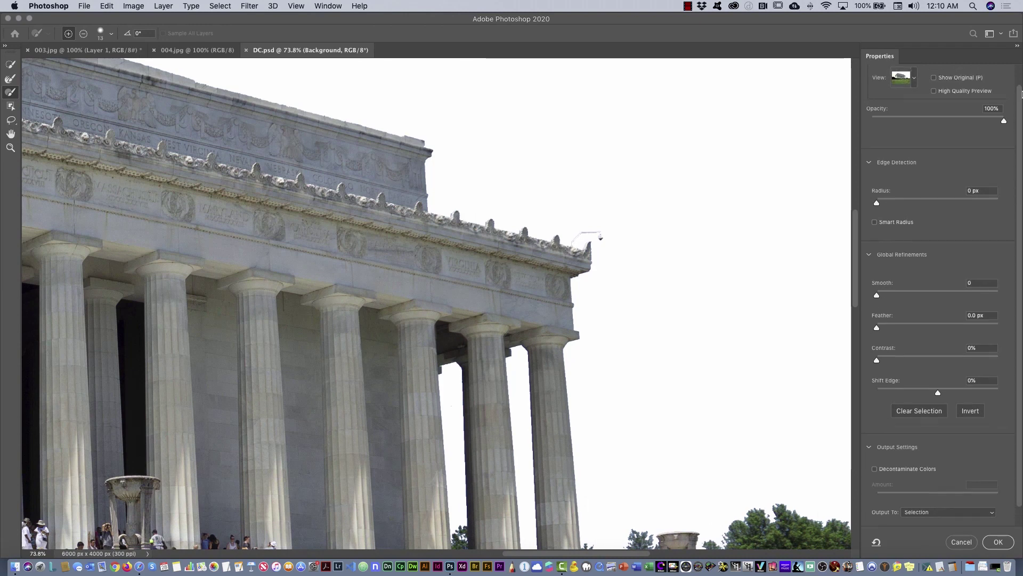
pyautogui.click(912, 101)
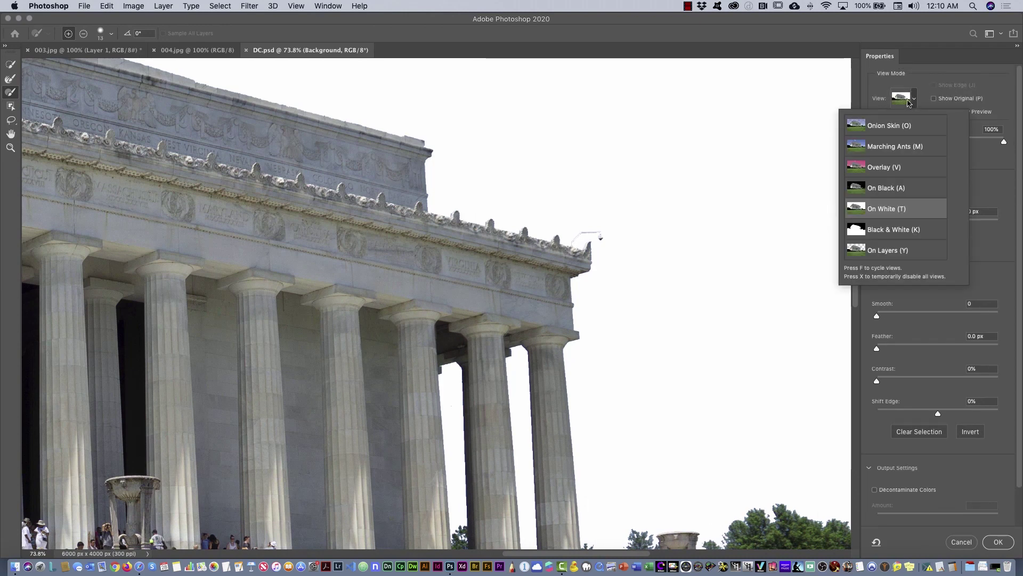
pyautogui.click(878, 170)
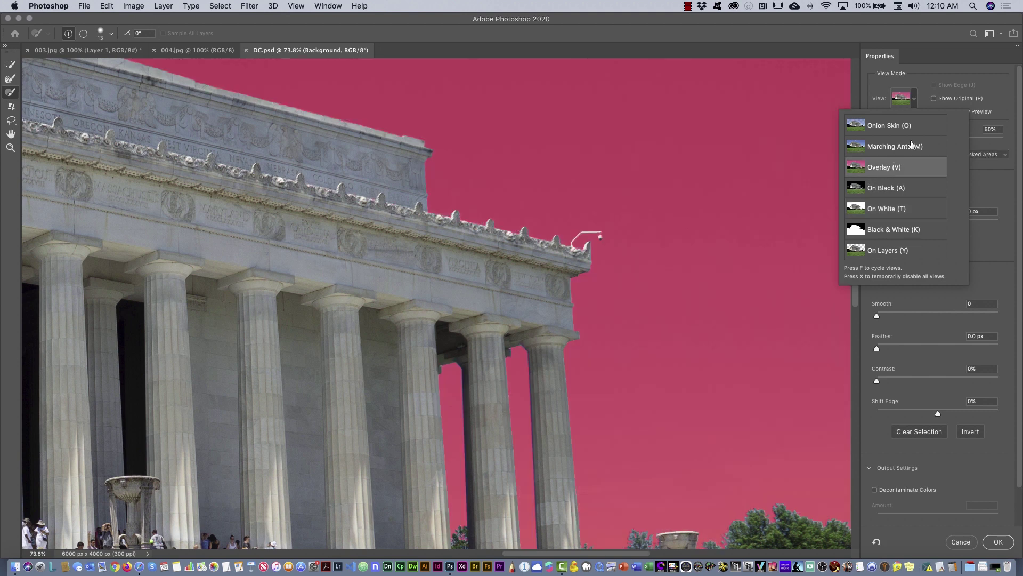
pyautogui.click(916, 97)
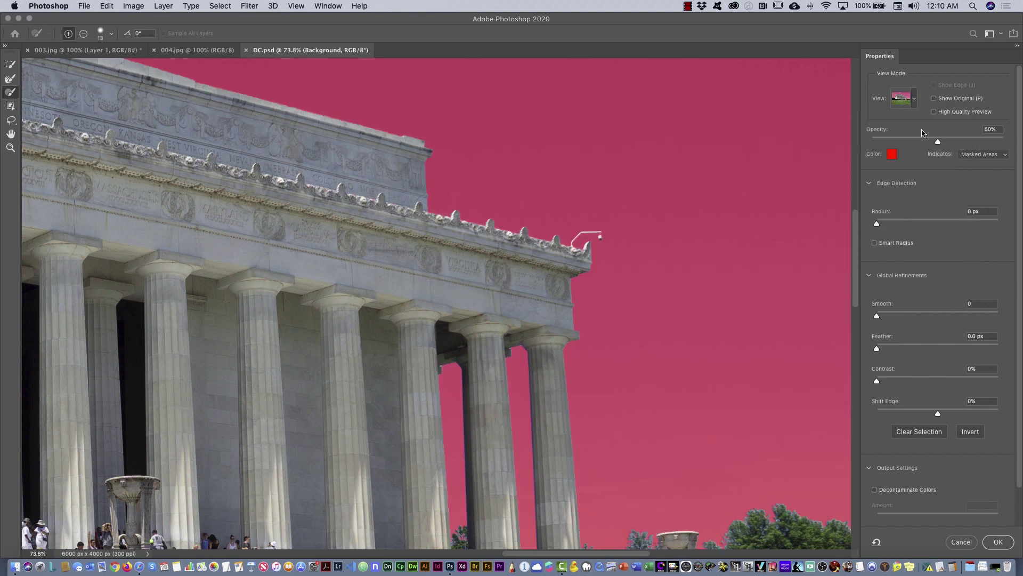
# Change the overlay color of the masked areas to light blue, 4ea8c6
pyautogui.click(892, 156)
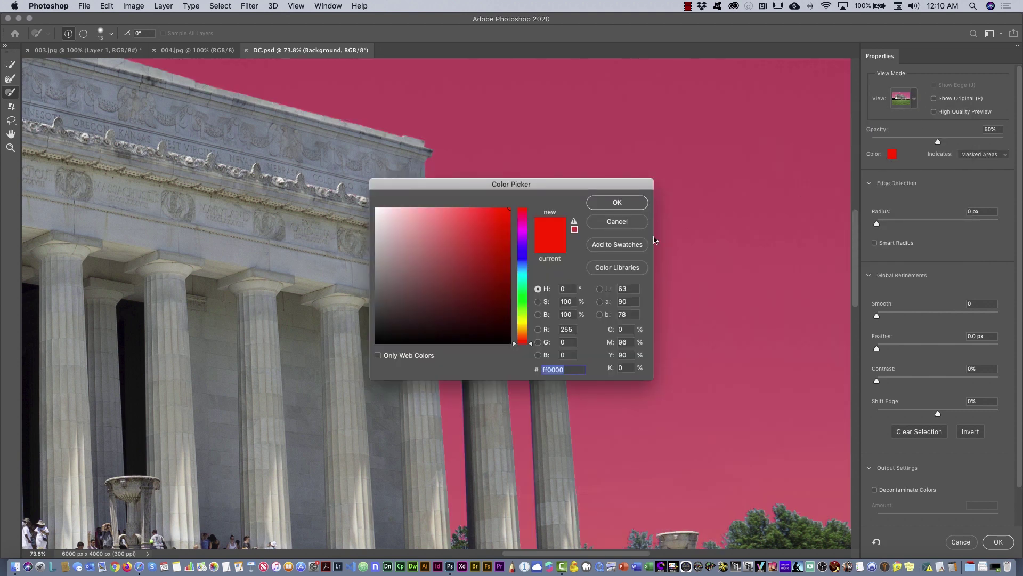
pyautogui.moveTo(524, 278); pyautogui.dragTo(523, 272)
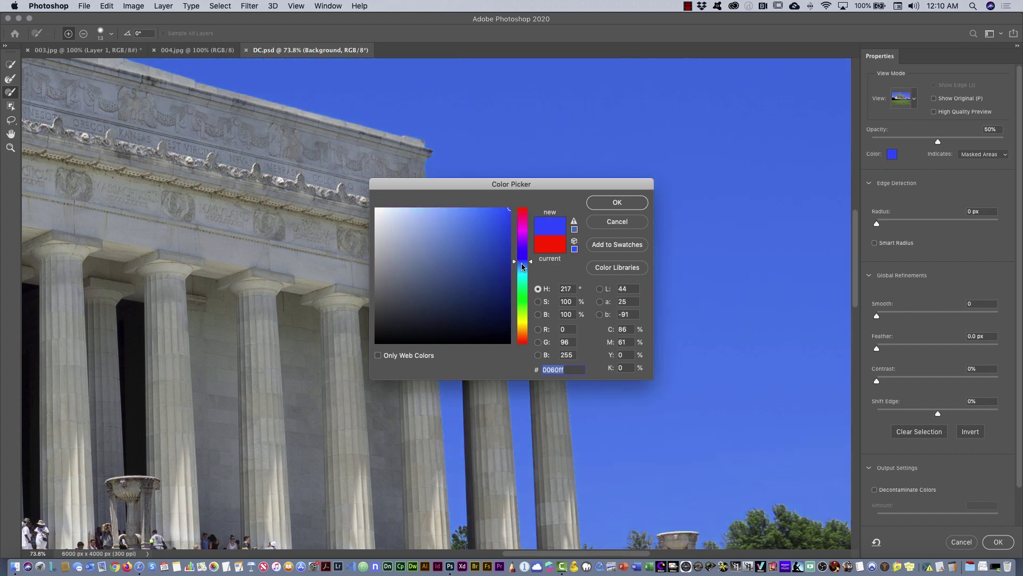
pyautogui.moveTo(458, 238); pyautogui.dragTo(449, 238)
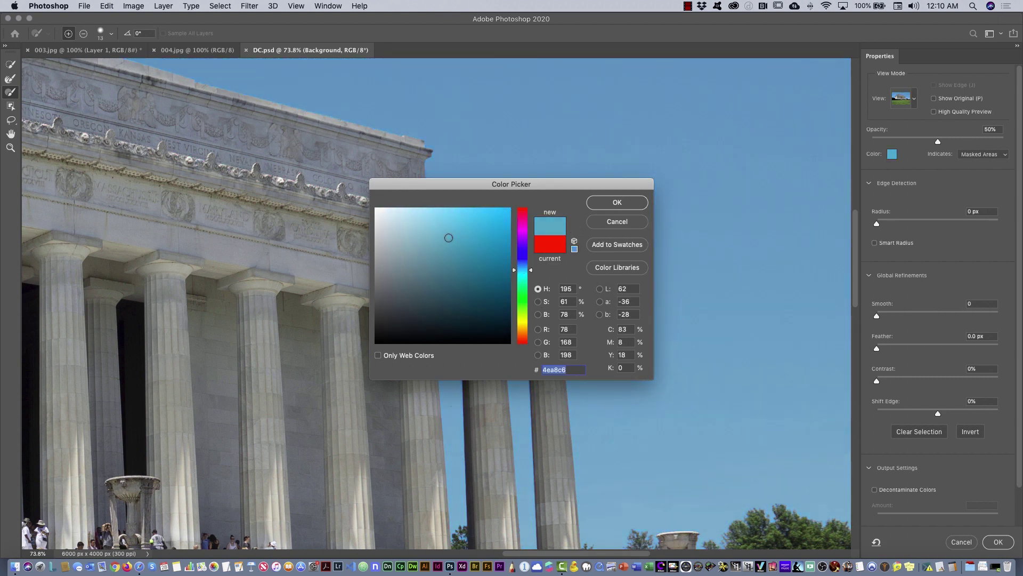
pyautogui.click(617, 201)
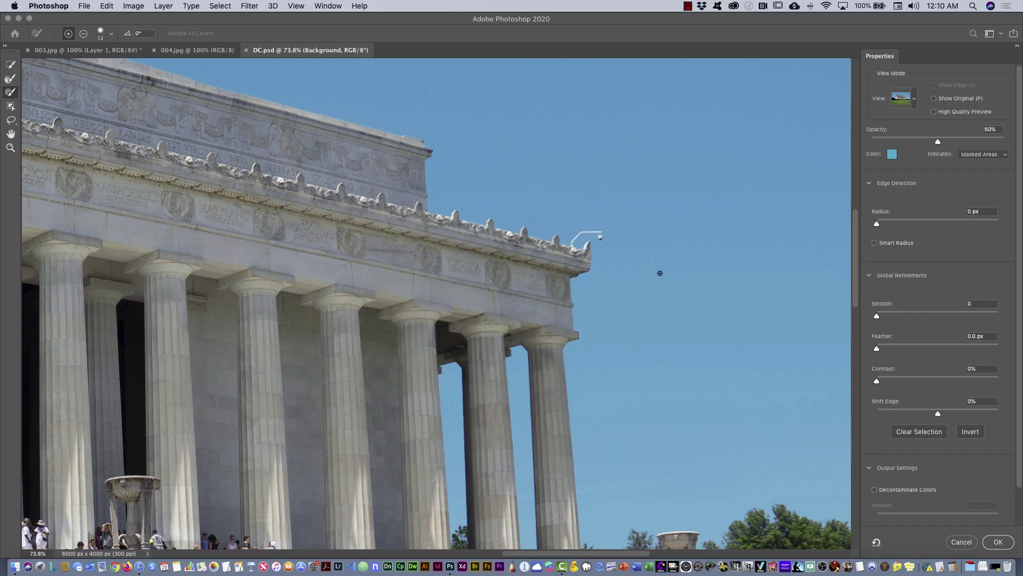
# Set the edge detection radius to 2 px, apply the refined building selection and turn it into a layer mask hiding the sky
pyautogui.moveTo(495, 226); pyautogui.dragTo(541, 115)
pyautogui.moveTo(664, 296); pyautogui.dragTo(379, 230)
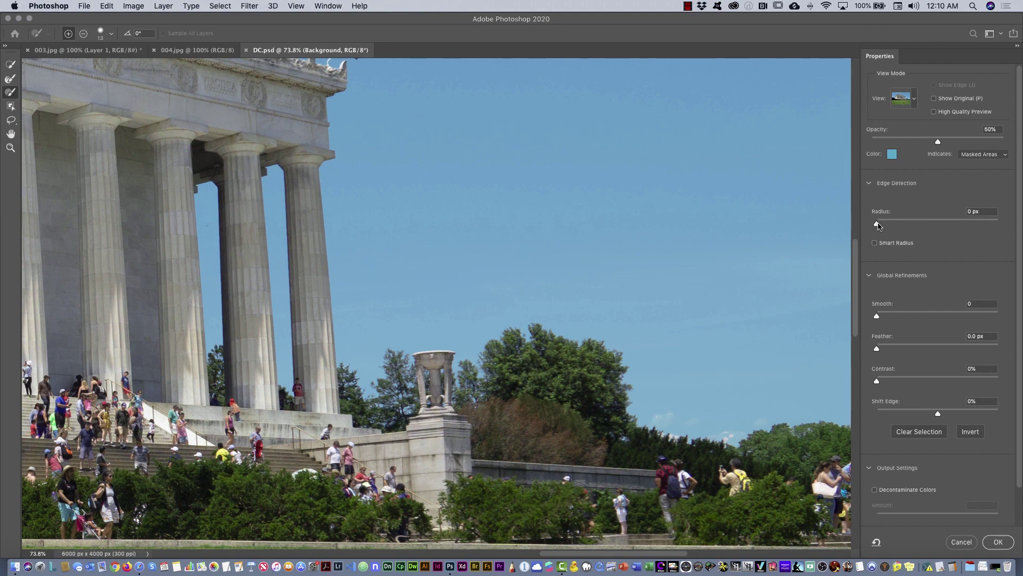
pyautogui.moveTo(878, 226); pyautogui.dragTo(888, 227)
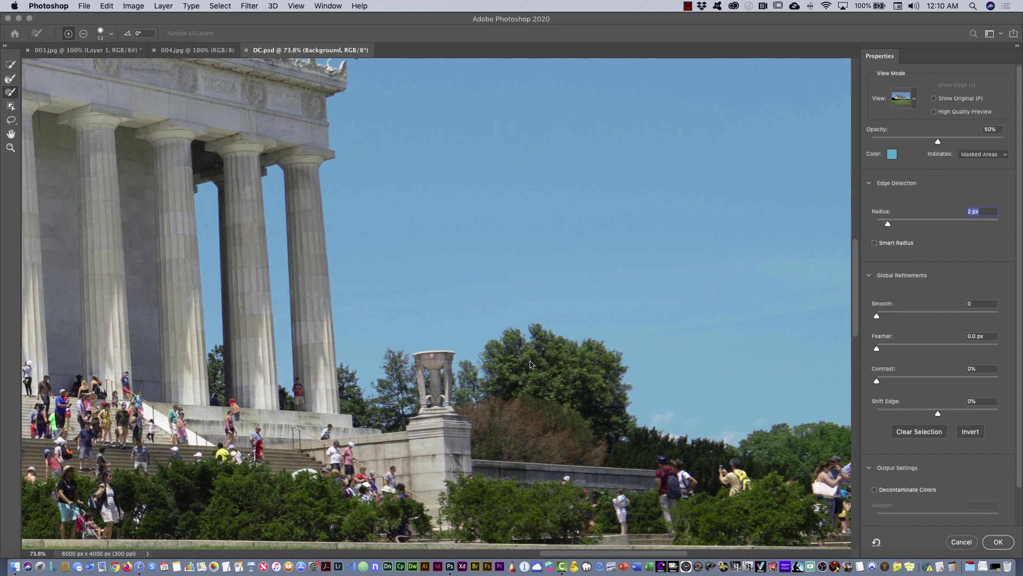
pyautogui.moveTo(390, 311); pyautogui.dragTo(657, 306)
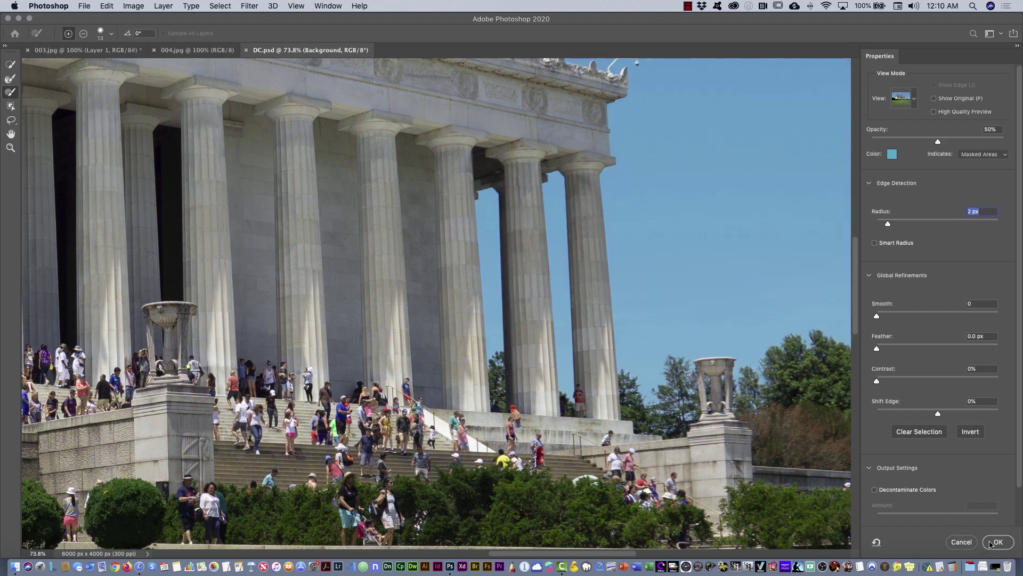
pyautogui.click(957, 539)
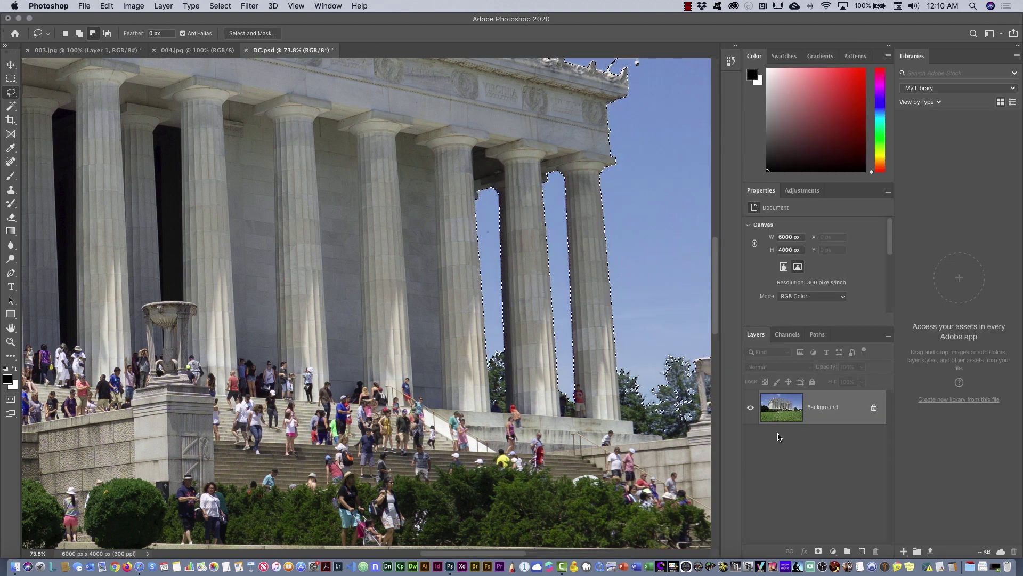
pyautogui.click(819, 552)
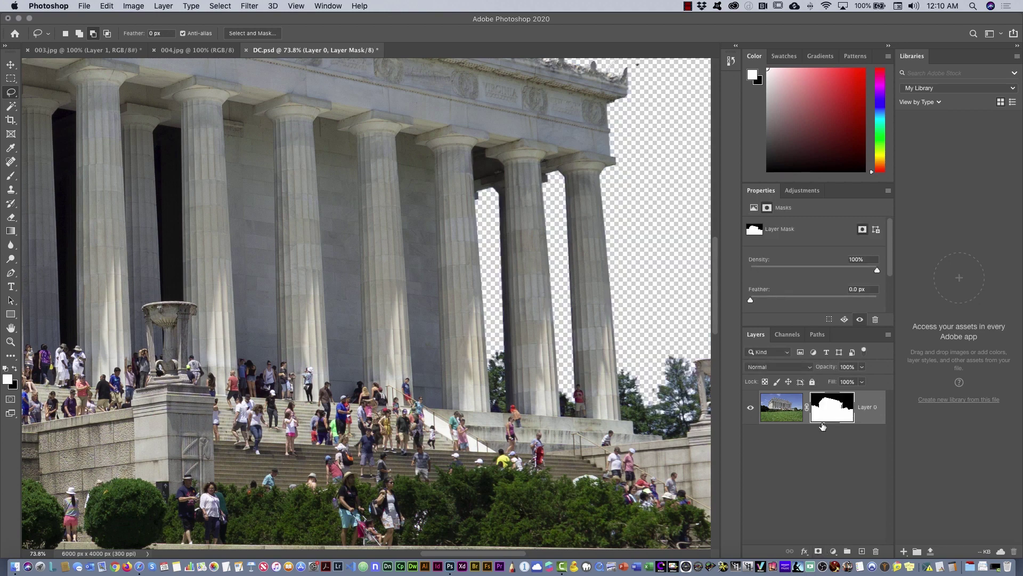
# Open skyclouds.jpg from the desktop and copy the entire image
pyautogui.press('super+h')
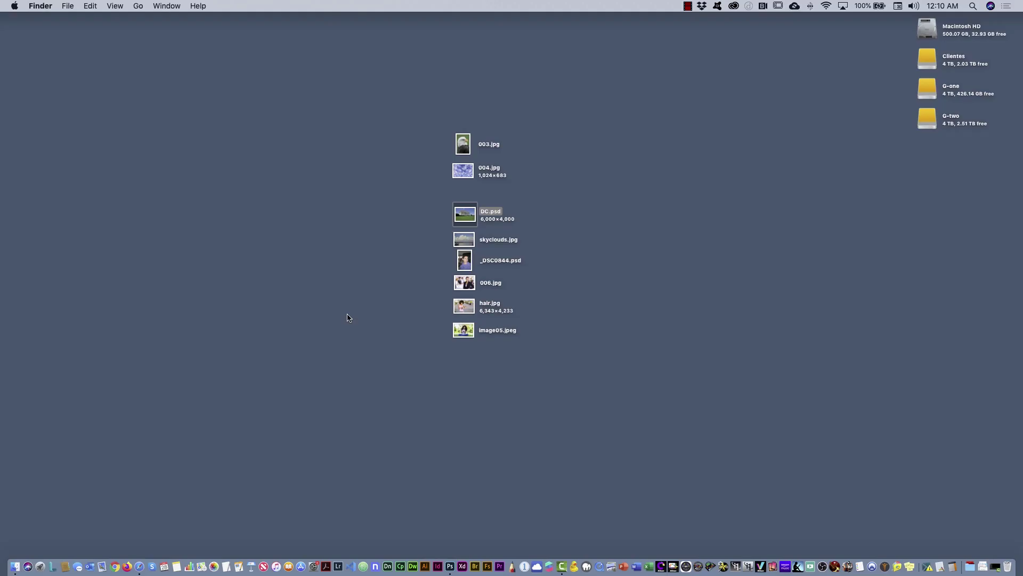
pyautogui.doubleClick(465, 239)
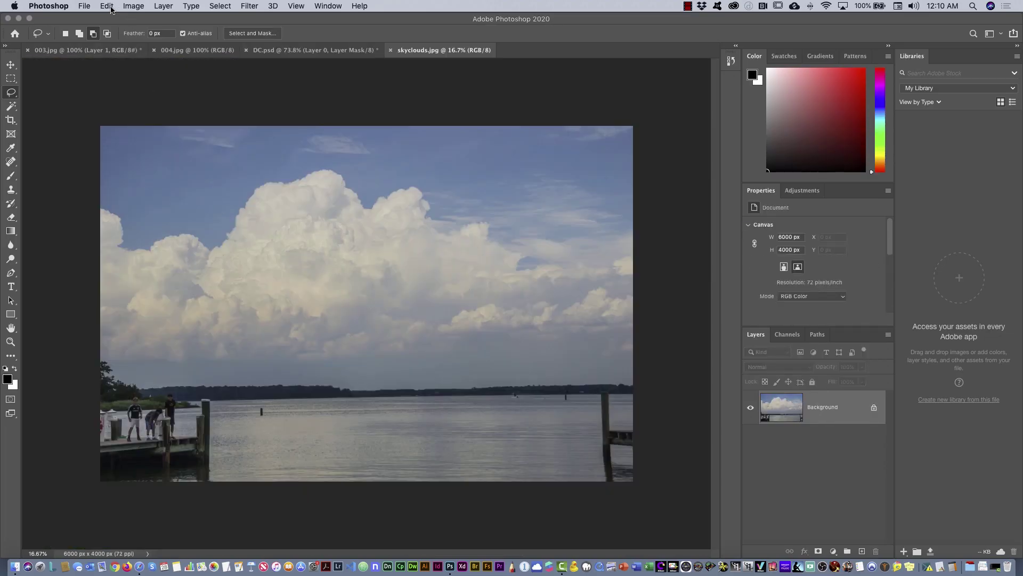
pyautogui.click(221, 6)
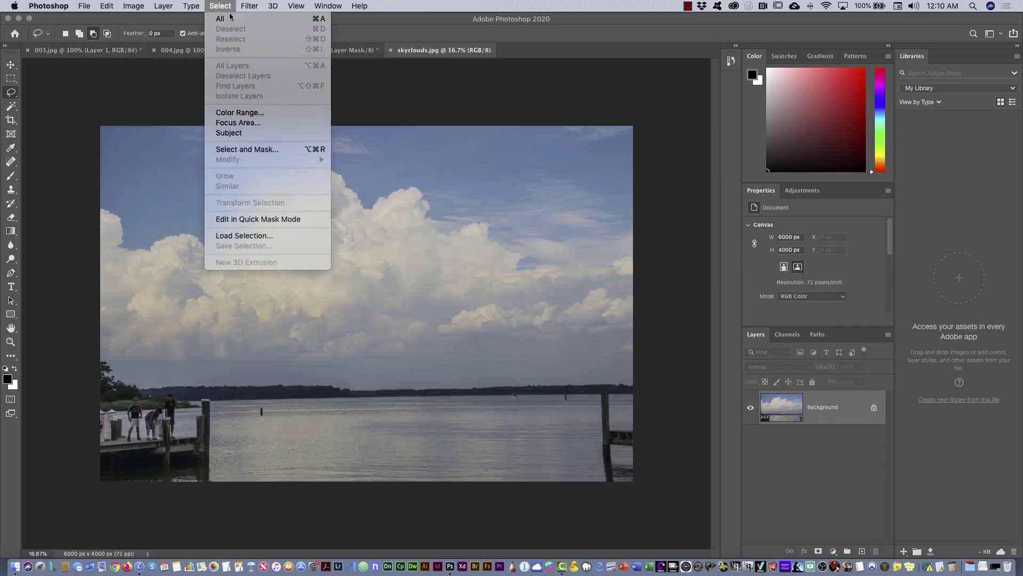
pyautogui.click(228, 19)
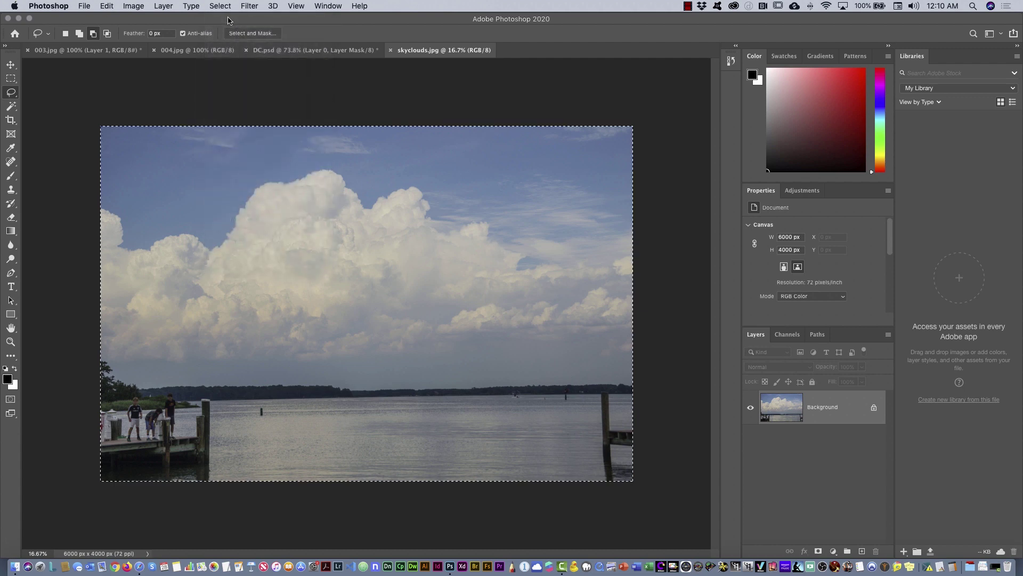
pyautogui.click(106, 6)
pyautogui.click(127, 83)
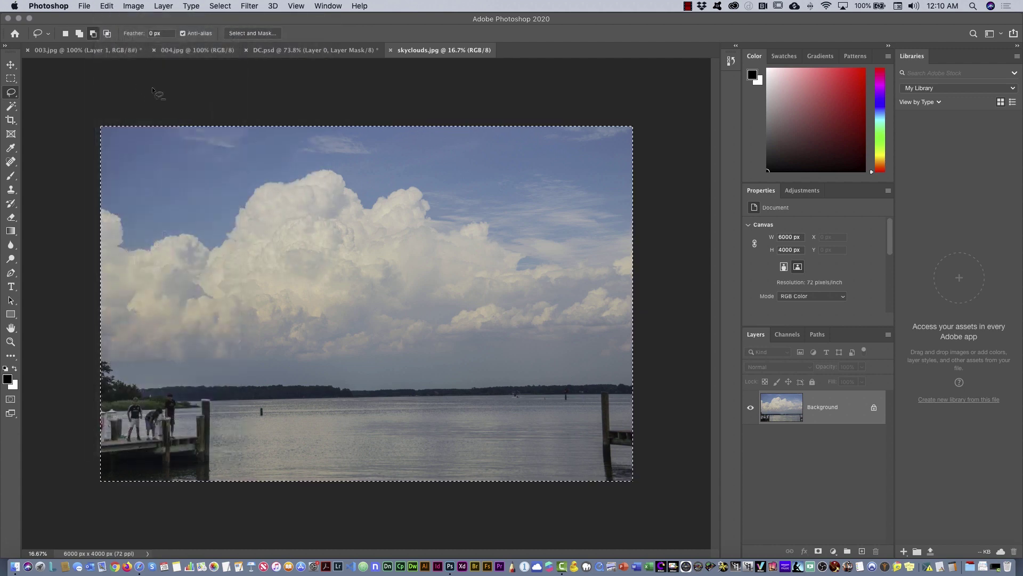
# Paste the cloud image into DC.psd, accepting the color profile conversion, and place its layer below the masked building layer
pyautogui.click(339, 50)
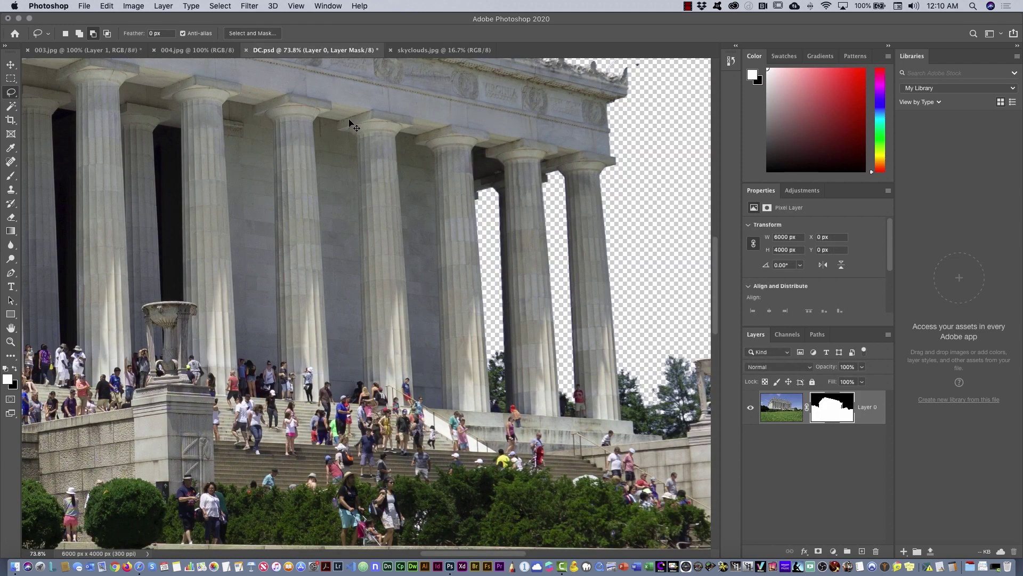
pyautogui.press('super+0')
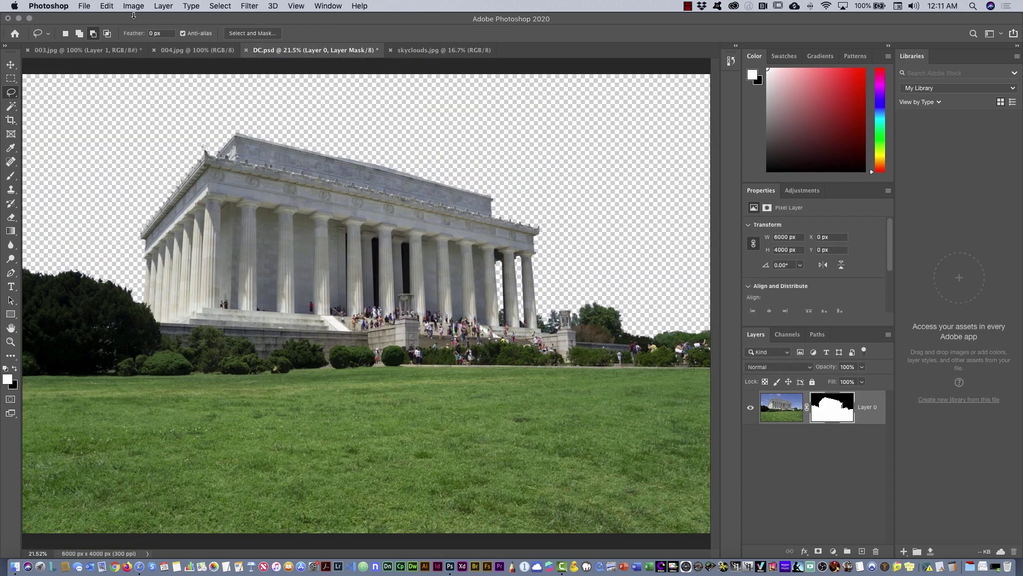
pyautogui.click(107, 6)
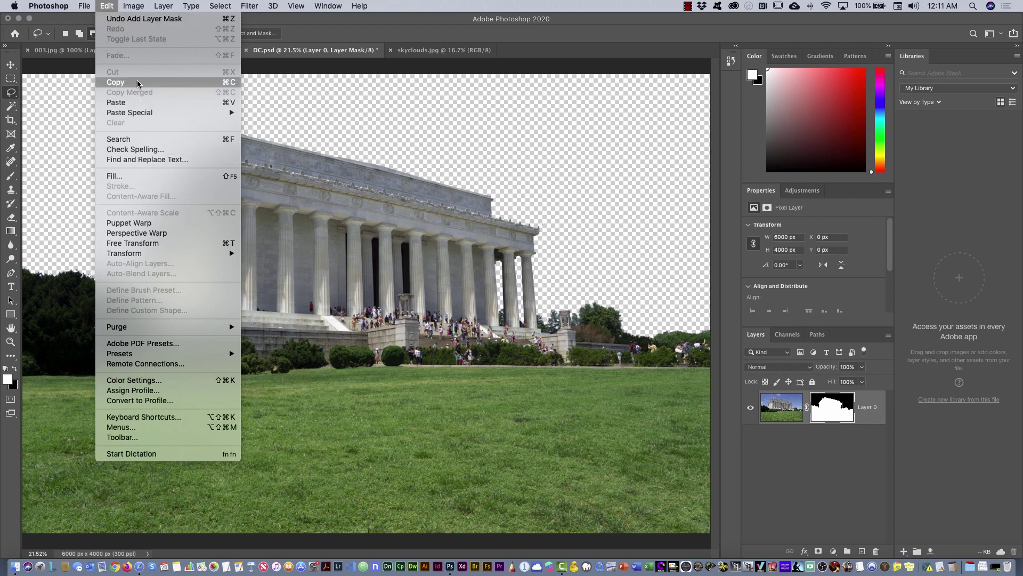
pyautogui.click(137, 102)
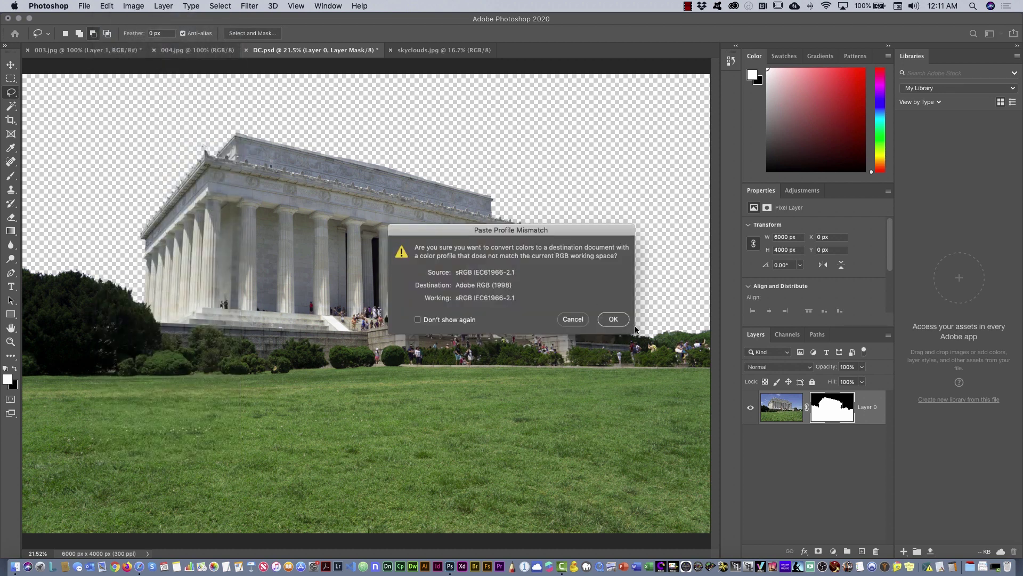
pyautogui.click(612, 319)
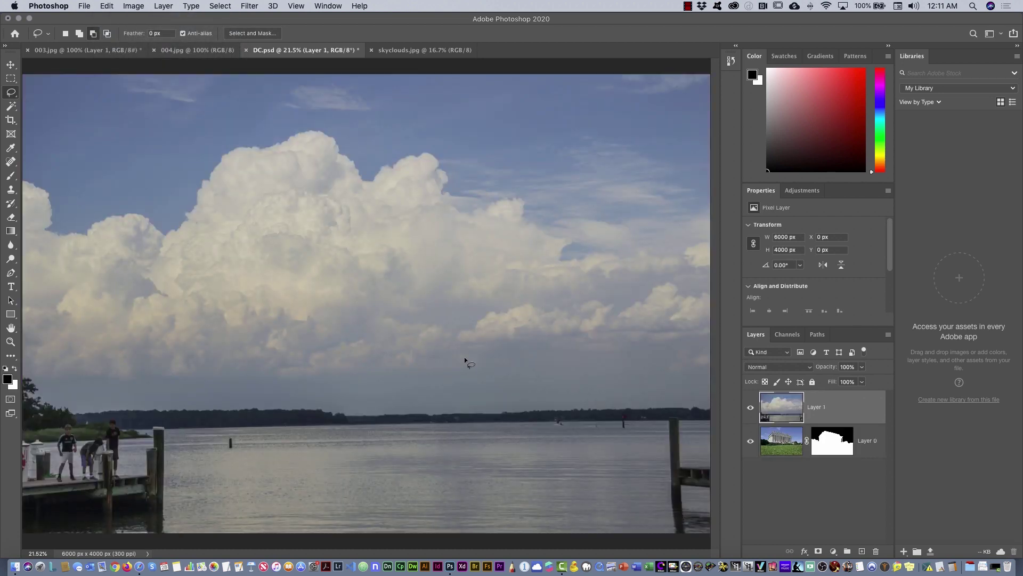
pyautogui.moveTo(784, 407); pyautogui.dragTo(772, 474)
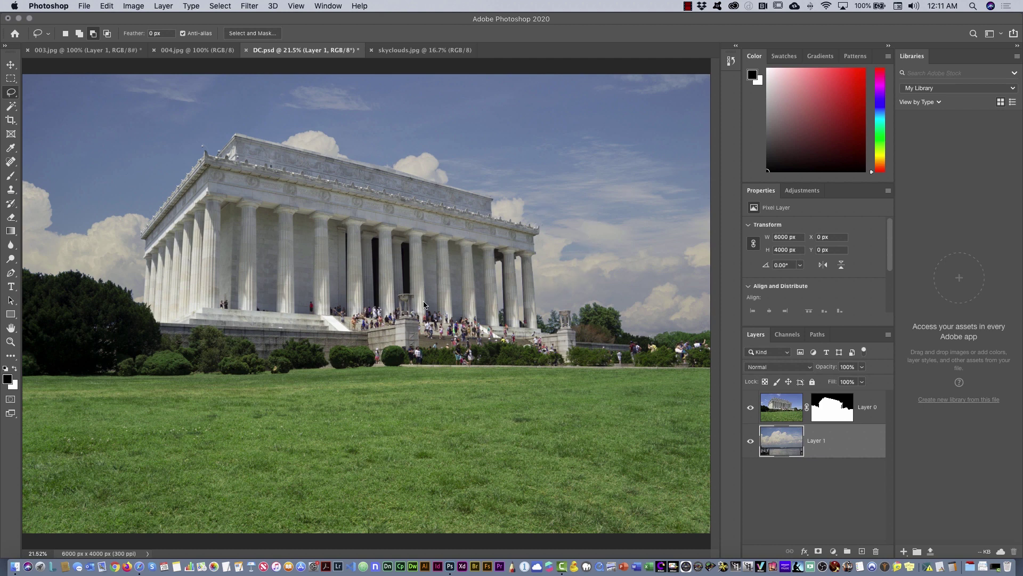
# Switch to the Finder desktop and move _DSC0844.psd, 006.jpg, hair.jpg and image05.jpeg slightly down as a separate group
pyautogui.press('super+h')
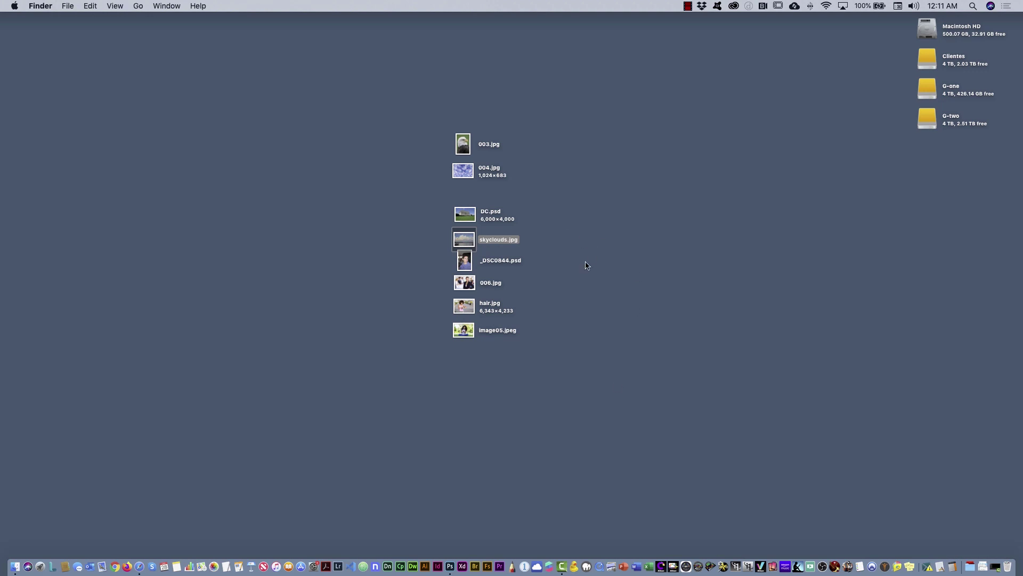
pyautogui.moveTo(441, 267); pyautogui.dragTo(474, 337)
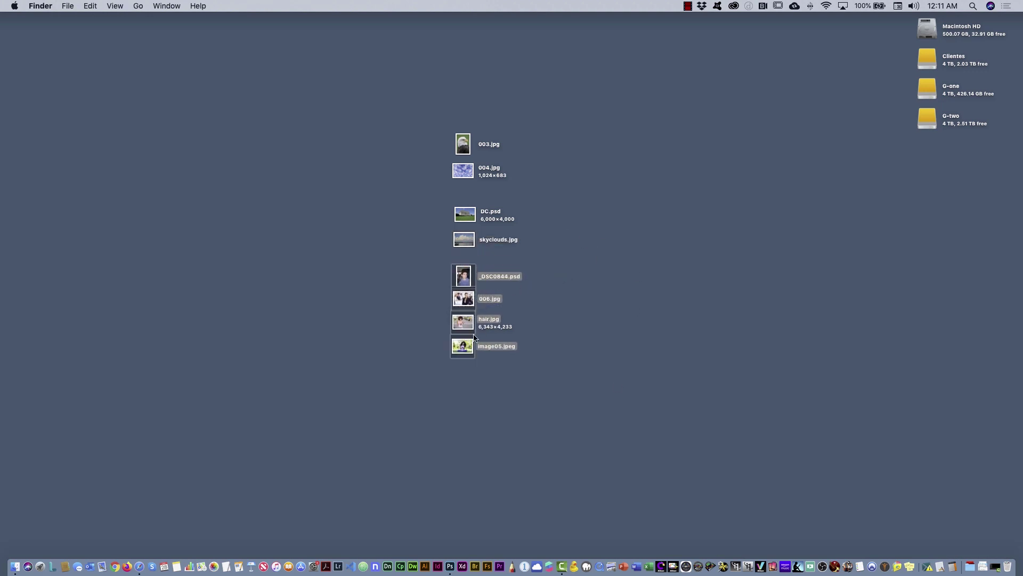
pyautogui.click(588, 292)
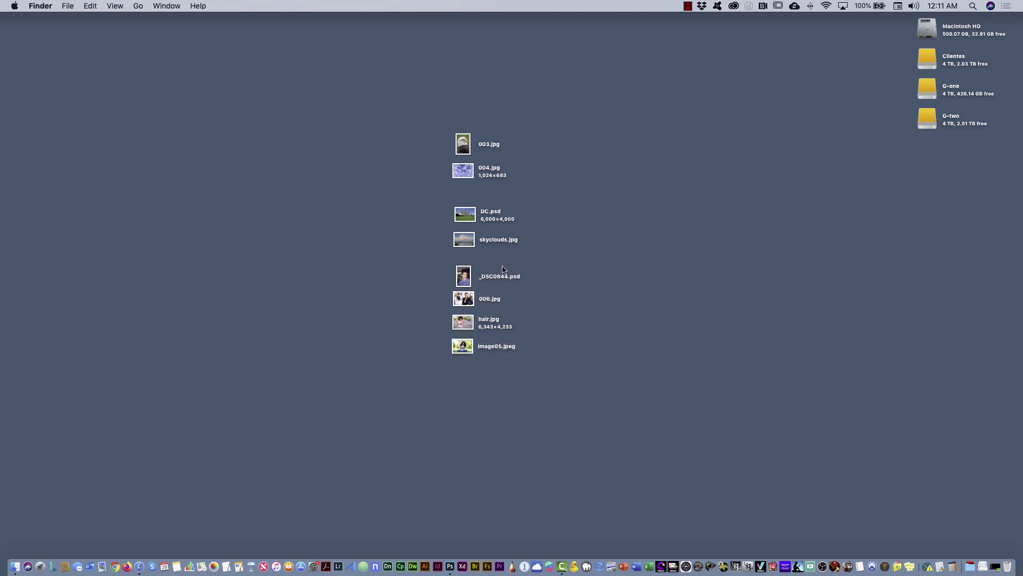
# Preview the portrait _DSC0844.psd on the desktop with Quick Look
pyautogui.click(464, 279)
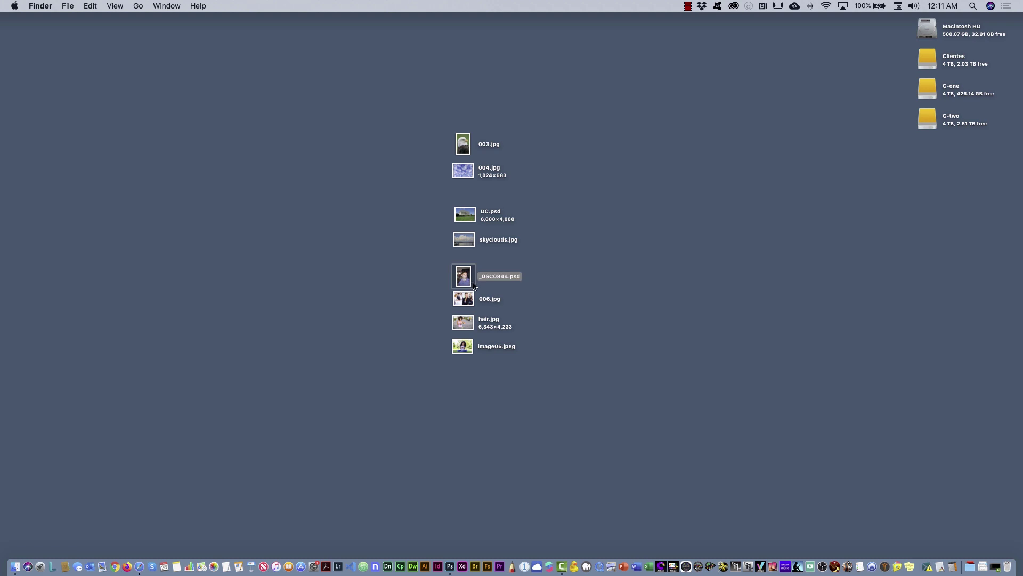
pyautogui.press('space')
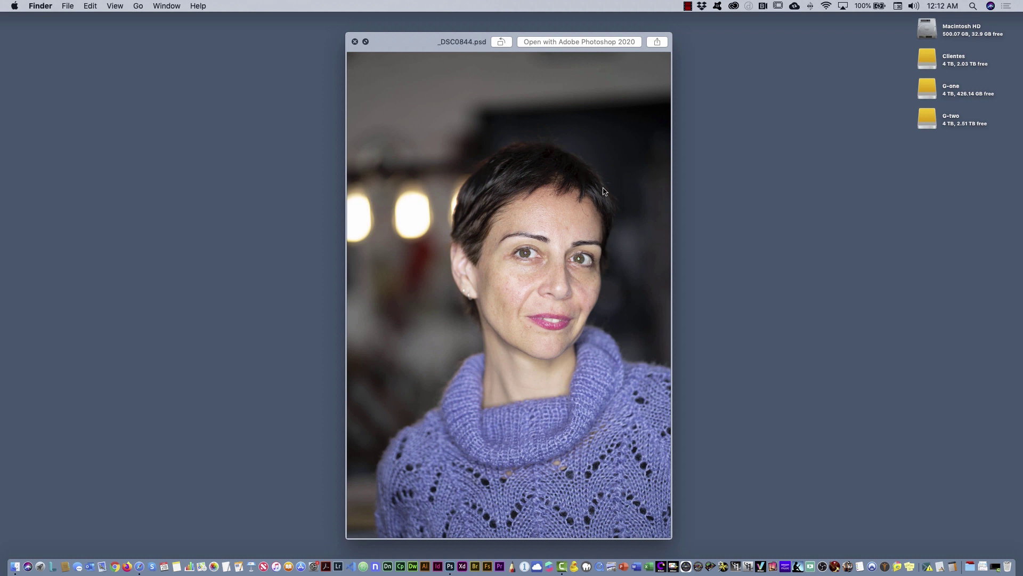
pyautogui.press('space')
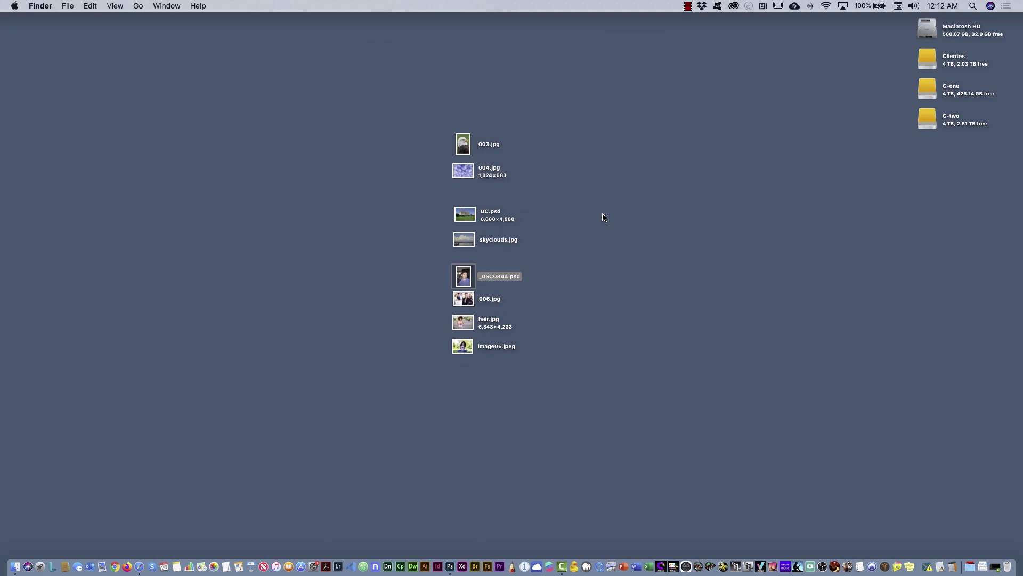
# Open 006.jpg in Photoshop and activate the Quick Selection tool
pyautogui.doubleClick(466, 299)
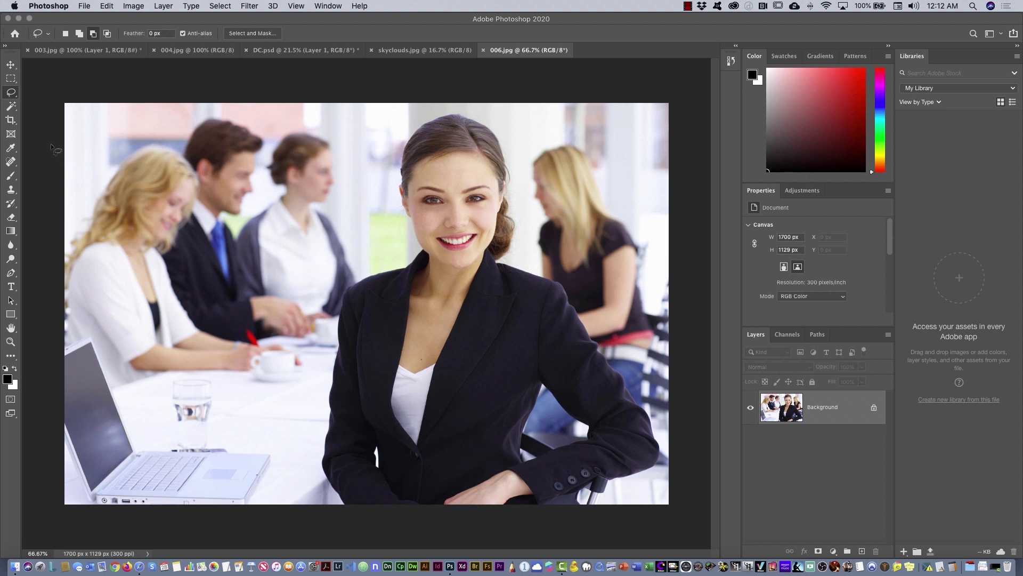
pyautogui.click(11, 108)
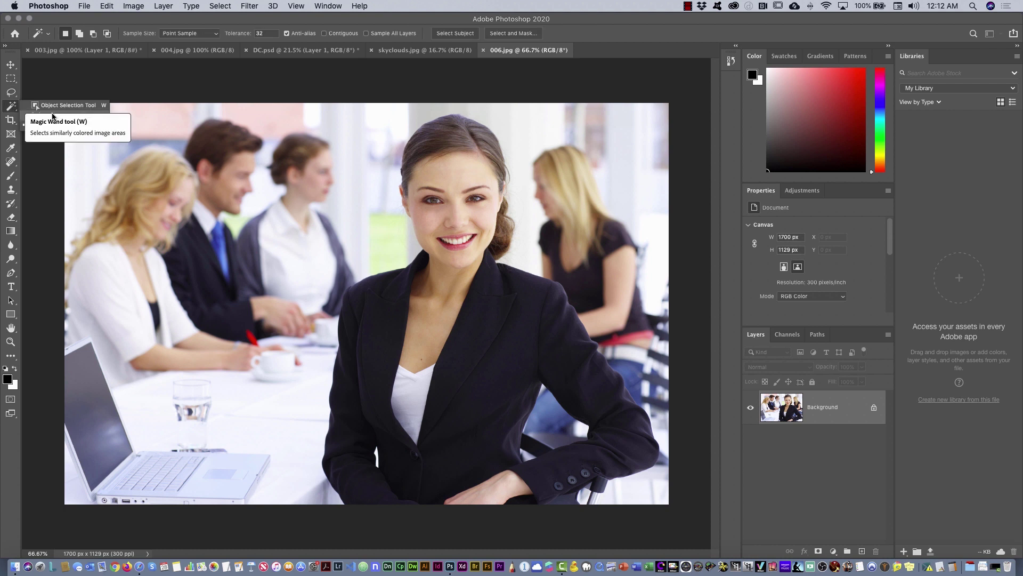
pyautogui.click(15, 106)
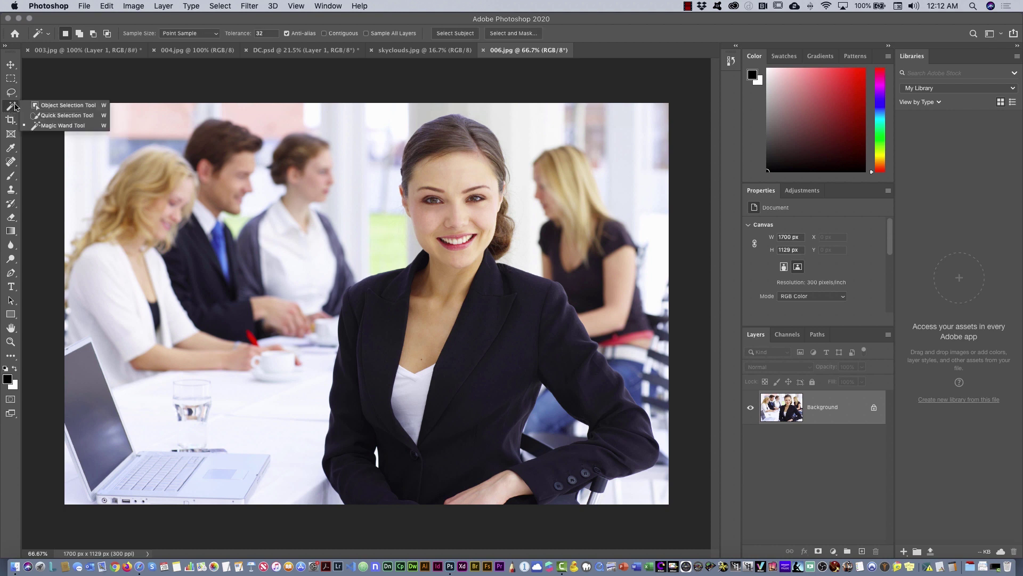
pyautogui.click(45, 115)
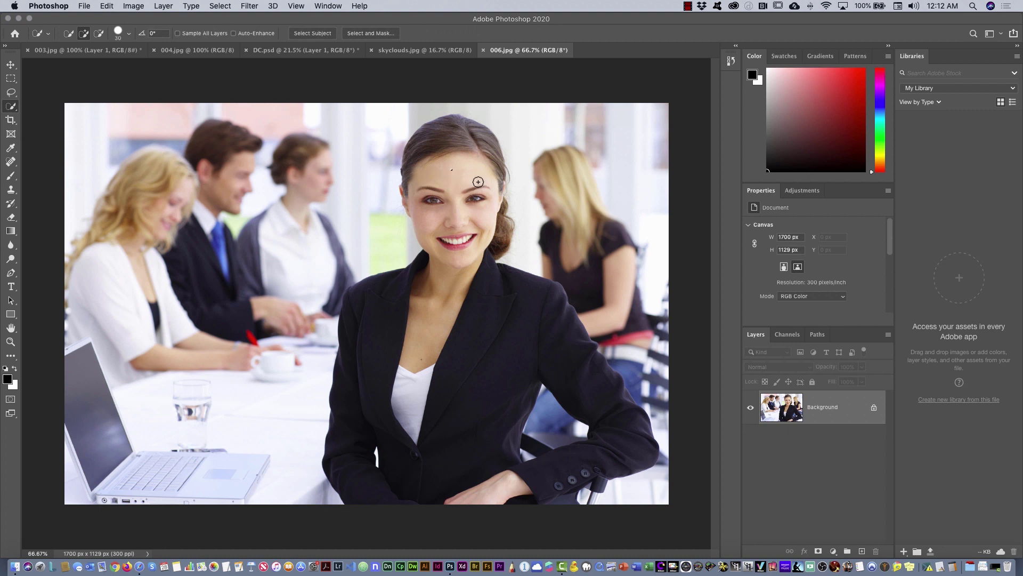
# Select the foreground woman in the dark blazer with Quick Selection and subtract the background beside her sleeve and inside her bent arm
pyautogui.moveTo(478, 182)
pyautogui.mouseDown()
pyautogui.moveTo(459, 191)
pyautogui.moveTo(451, 218)
pyautogui.moveTo(451, 299)
pyautogui.moveTo(472, 394)
pyautogui.mouseUp()
pyautogui.click(473, 266)
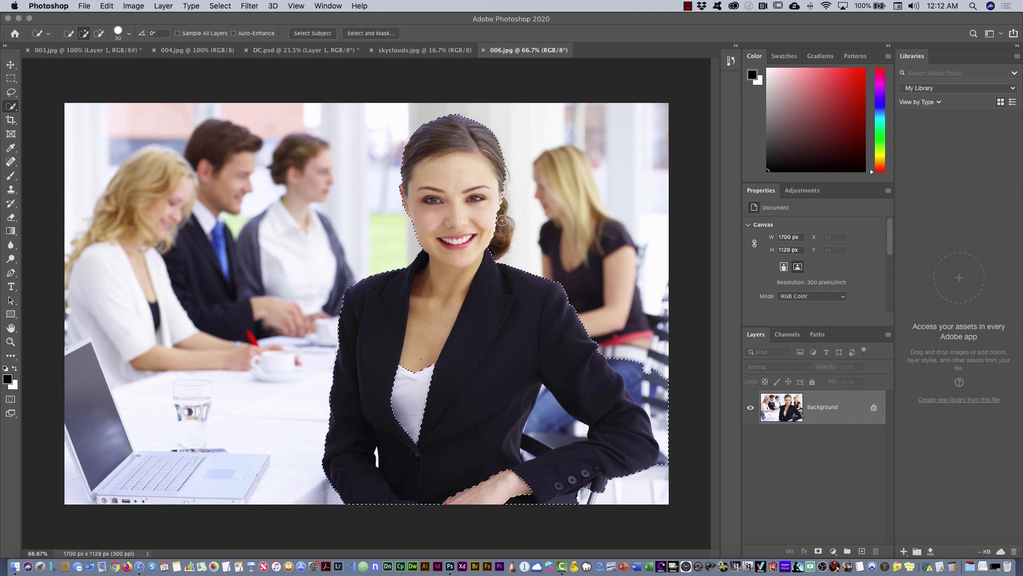
pyautogui.click(418, 380)
pyautogui.click(99, 36)
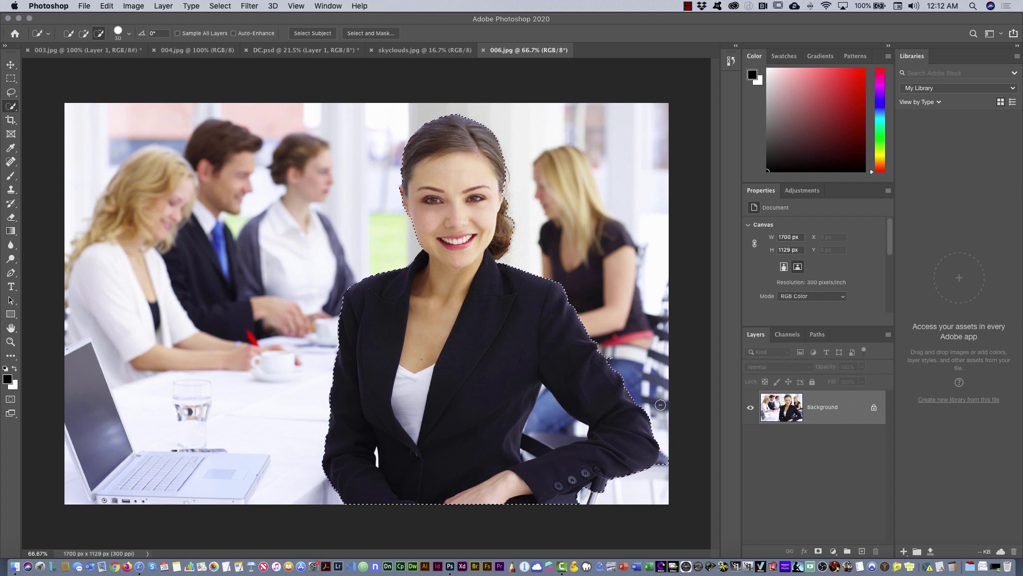
pyautogui.click(547, 421)
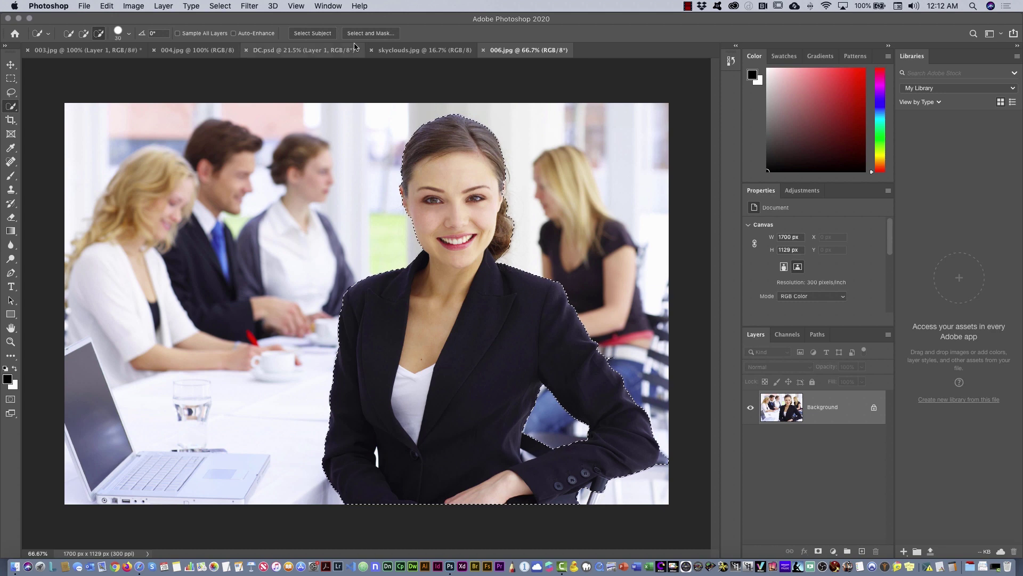
# Open Select and Mask for the woman's selection and set the overlay opacity to 100%
pyautogui.click(369, 34)
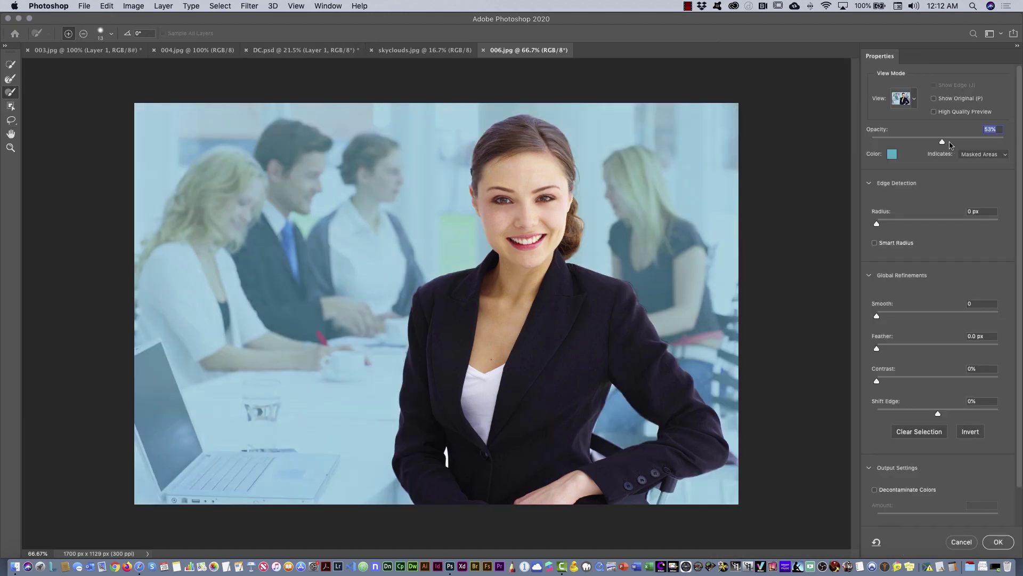
pyautogui.moveTo(938, 148); pyautogui.dragTo(1006, 150)
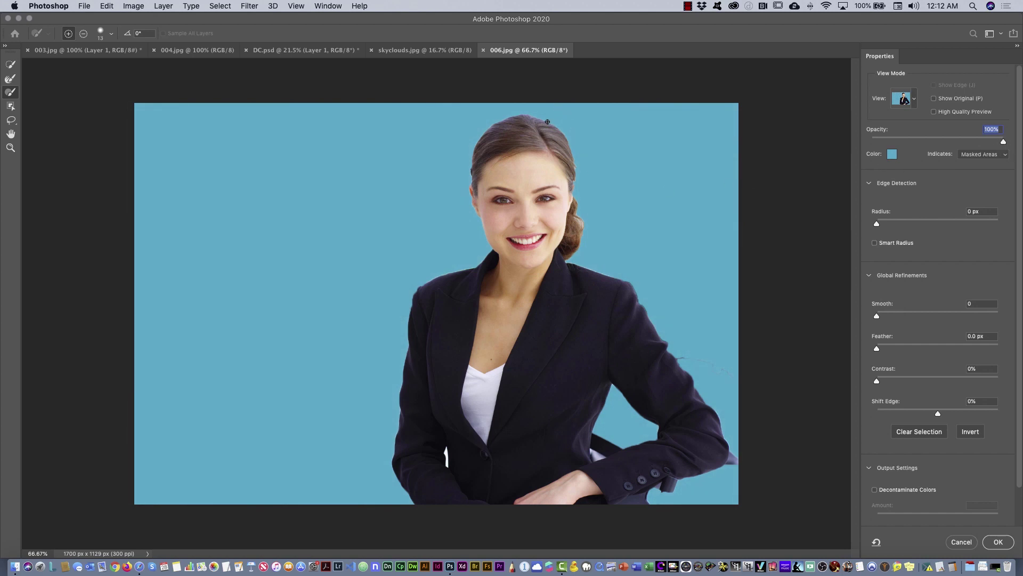
# Try a 7 px edge detection radius on the woman's selection
pyautogui.press('super+equal')
pyautogui.scroll(3, 547, 122)
pyautogui.hscroll(1, 547, 121)
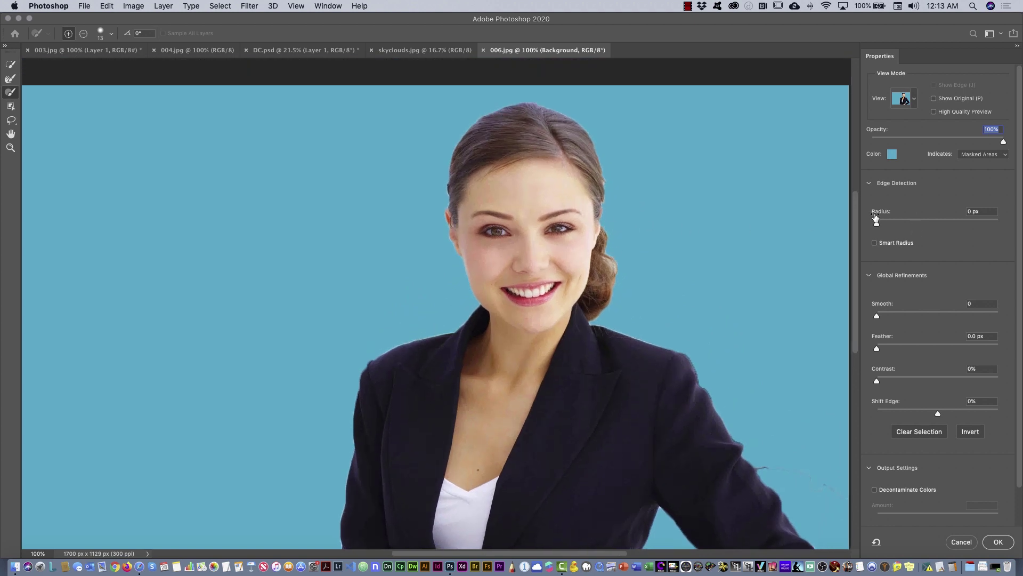
pyautogui.moveTo(890, 226); pyautogui.dragTo(915, 227)
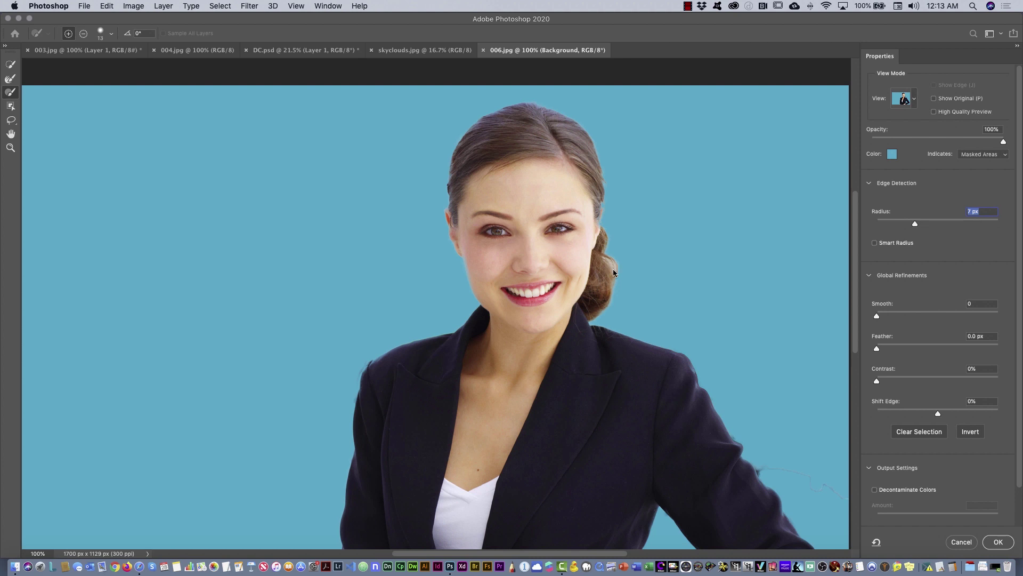
pyautogui.press('z')
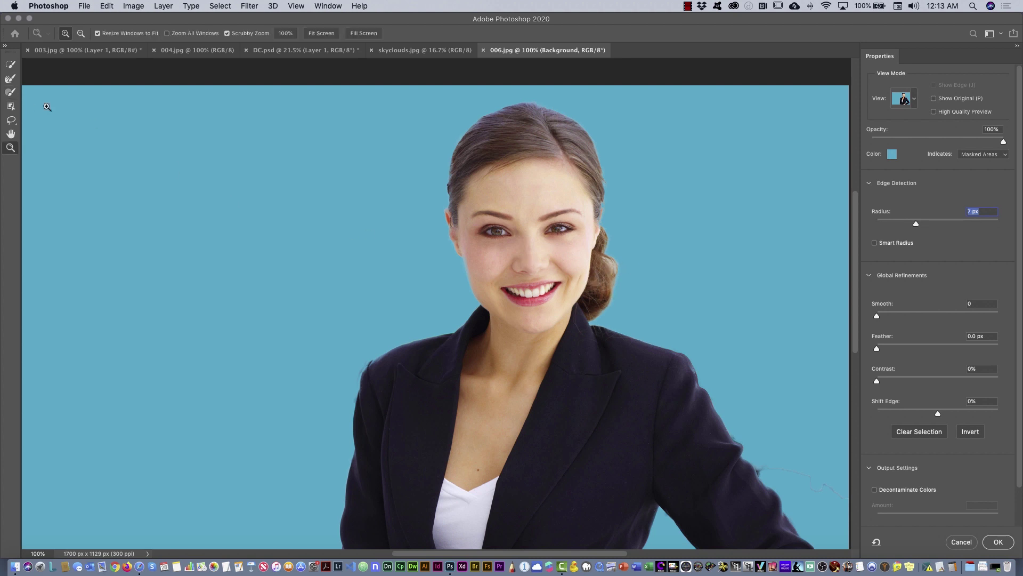
pyautogui.click(10, 81)
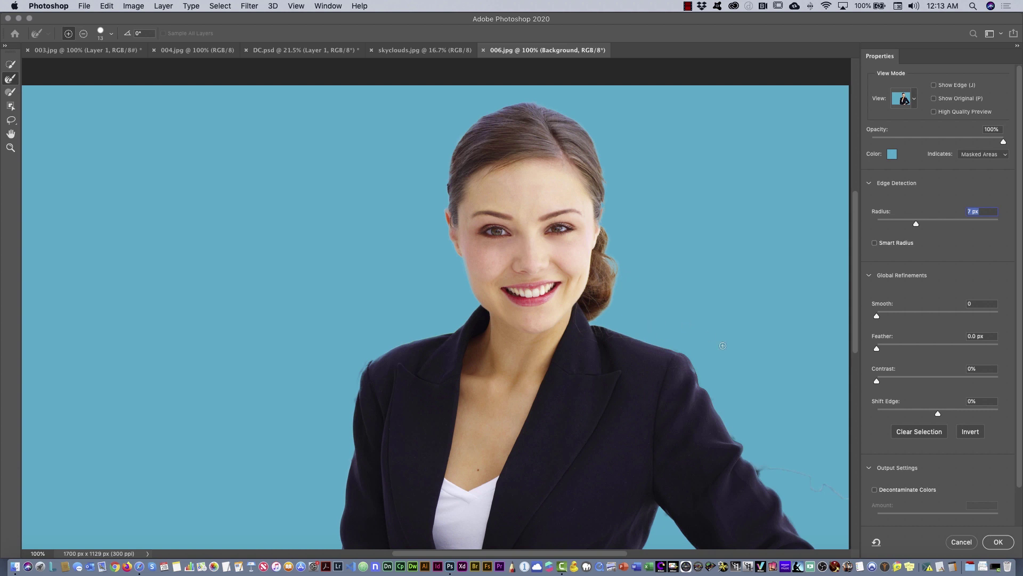
pyautogui.moveTo(723, 379); pyautogui.dragTo(594, 253)
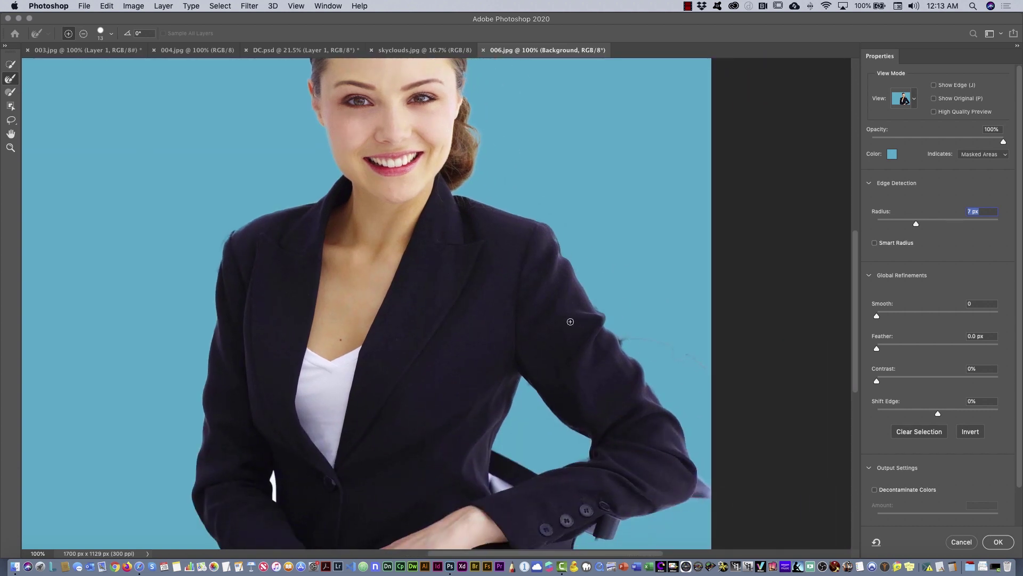
# Set the edge detection radius to 0 px and subtract the stray wisps beside the woman's upper sleeve
pyautogui.click(10, 92)
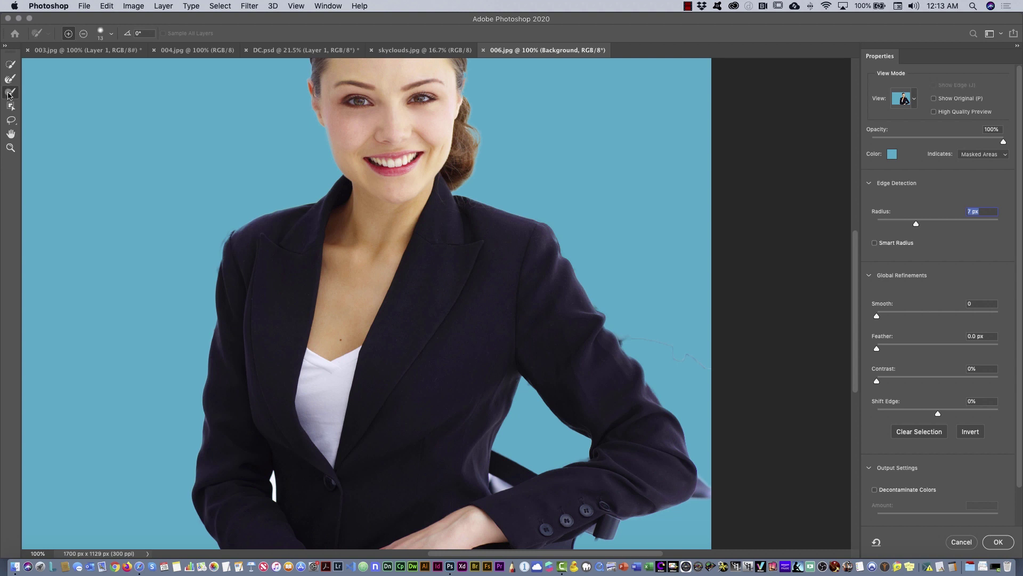
pyautogui.click(84, 34)
pyautogui.write('0')
pyautogui.press('Return')
pyautogui.scroll(-5, 655, 417)
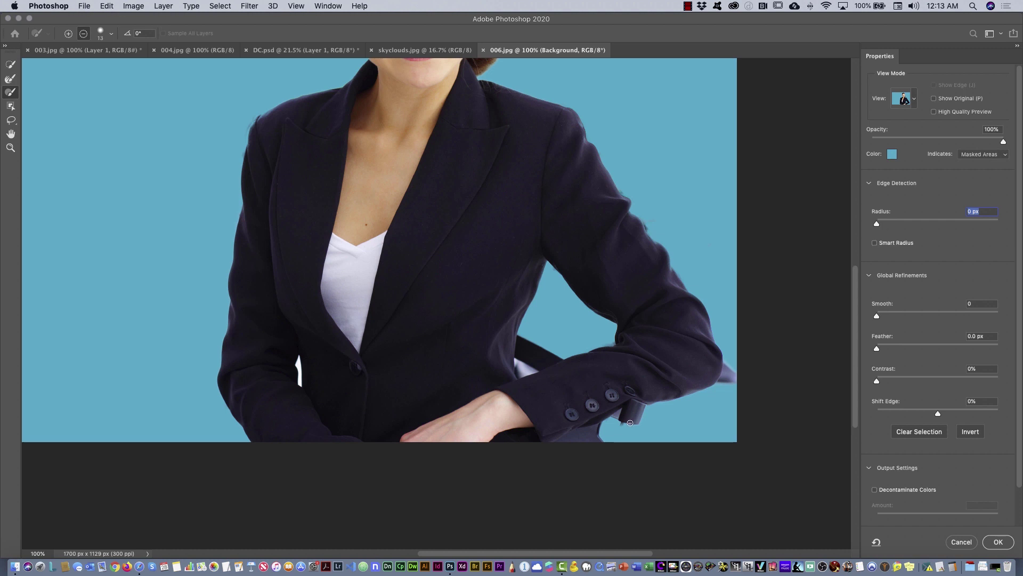
# Brush the chair's metal post below the sleeve cuff into the selection and subtract the leftover background patch beside the elbow
pyautogui.click(68, 33)
pyautogui.moveTo(618, 435)
pyautogui.mouseDown()
pyautogui.moveTo(635, 416)
pyautogui.moveTo(621, 446)
pyautogui.moveTo(624, 429)
pyautogui.mouseUp()
pyautogui.press('alt')
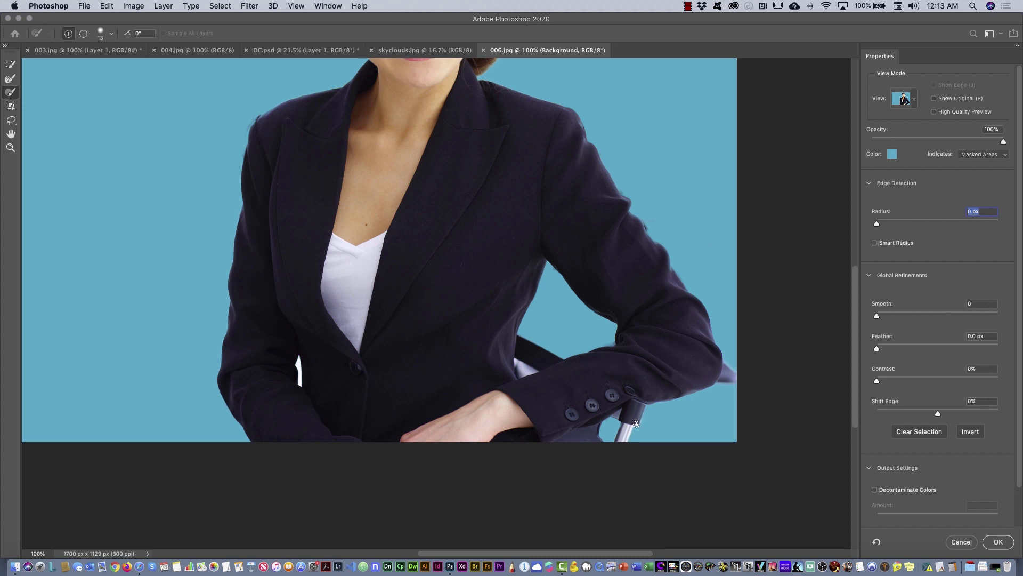
pyautogui.press('alt')
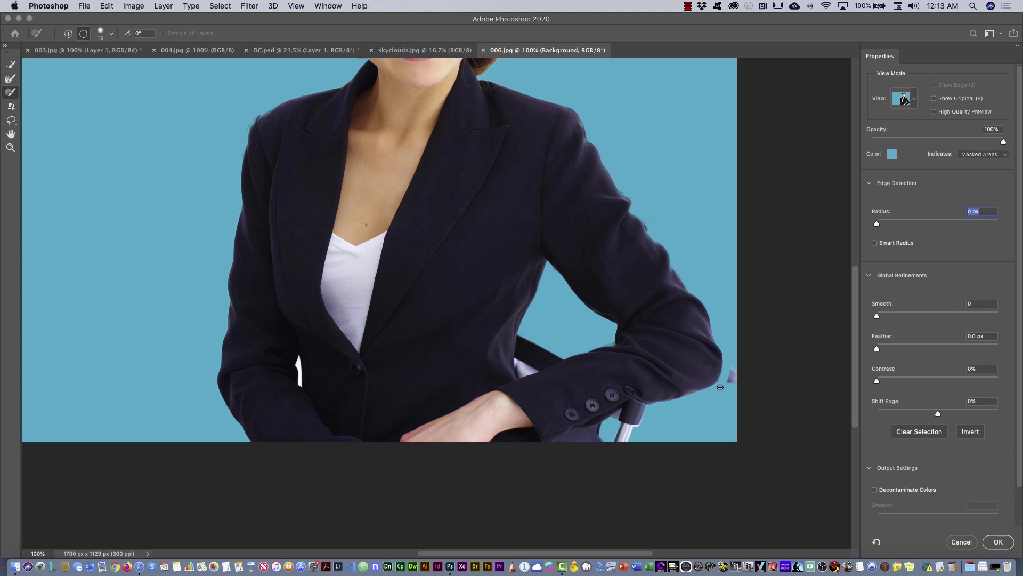
pyautogui.moveTo(720, 387)
pyautogui.mouseDown()
pyautogui.moveTo(731, 375)
pyautogui.moveTo(737, 385)
pyautogui.mouseUp()
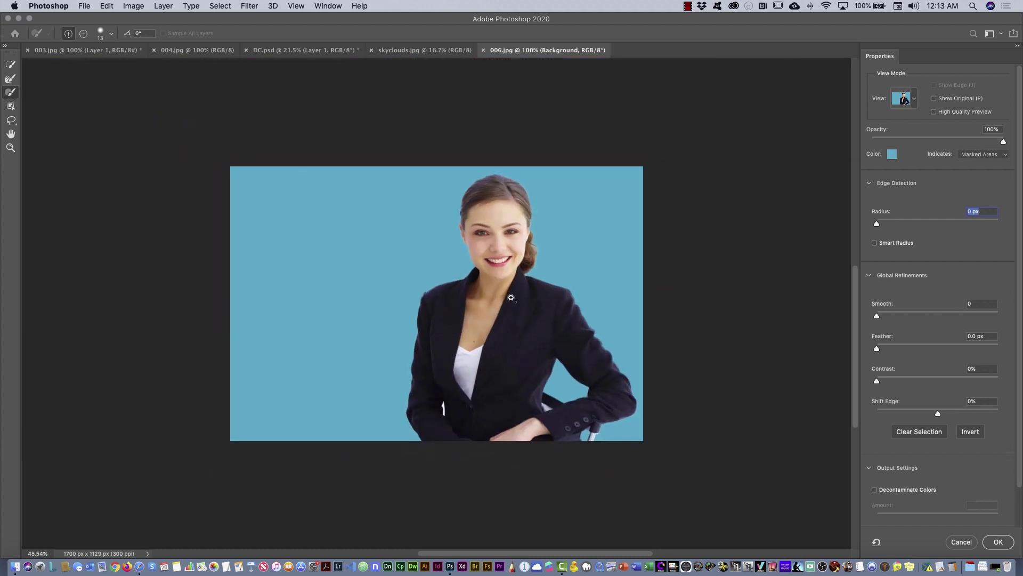
# Accept the refined selection and apply it as a layer mask that hides the office background
pyautogui.moveTo(550, 281); pyautogui.dragTo(512, 295)
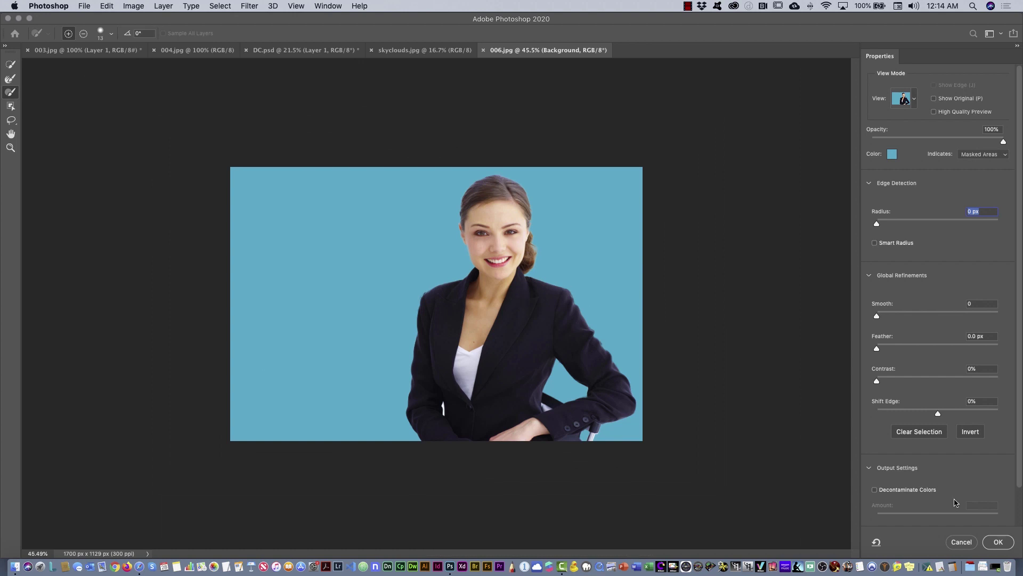
pyautogui.click(998, 542)
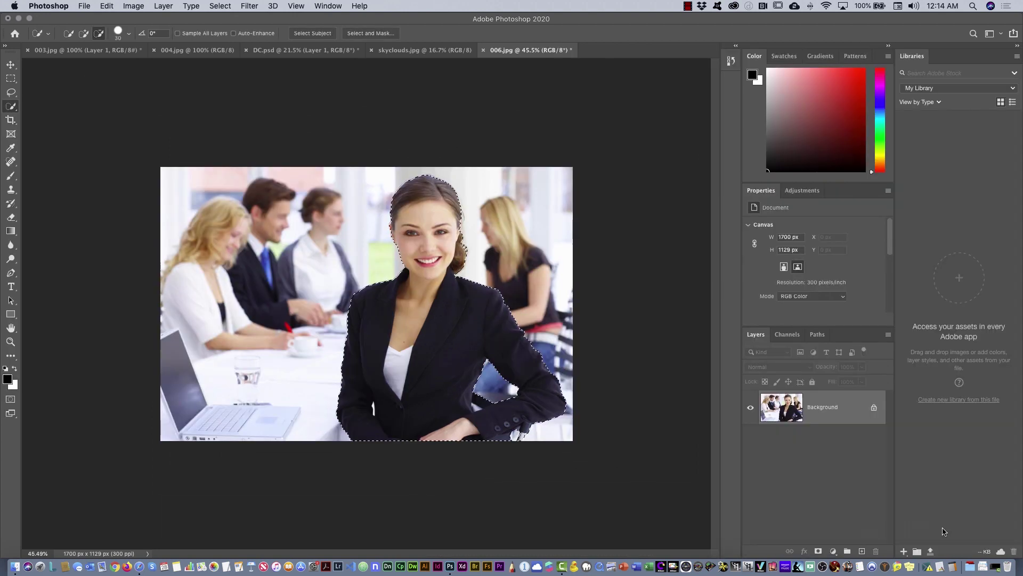
pyautogui.click(819, 551)
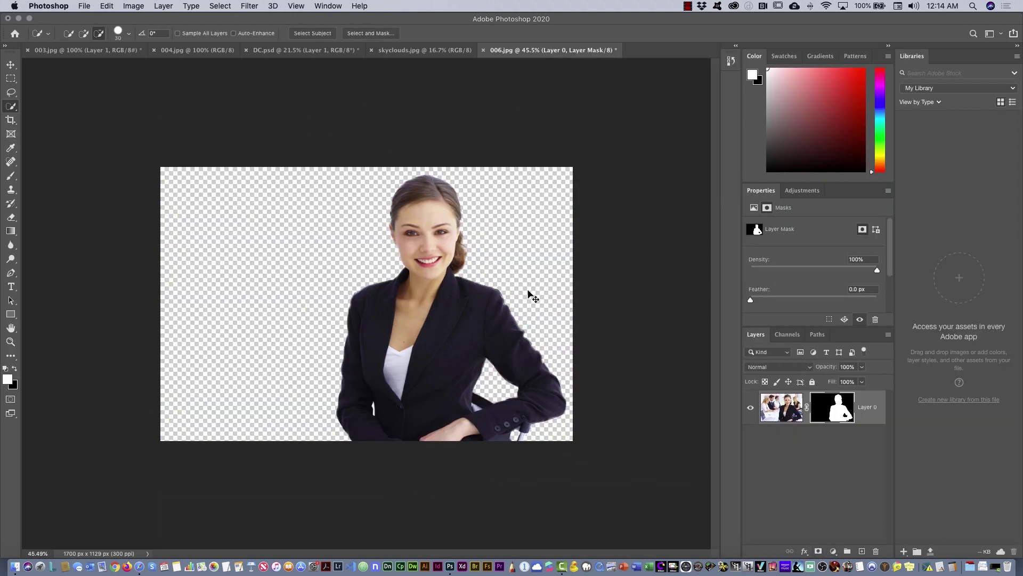
# Open hair.jpg from the desktop in Photoshop
pyautogui.press('super+h')
pyautogui.click(470, 326)
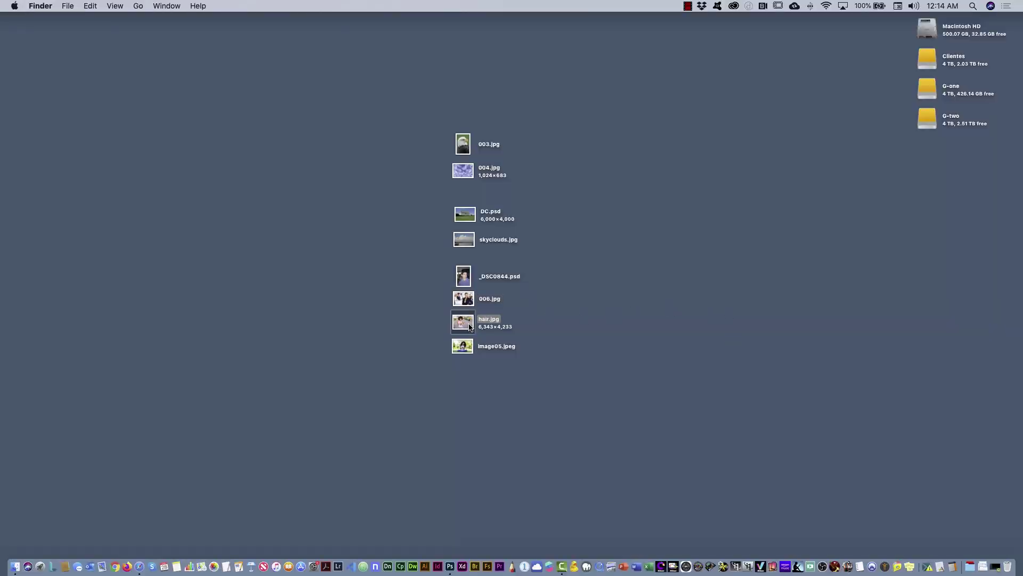
pyautogui.doubleClick(470, 326)
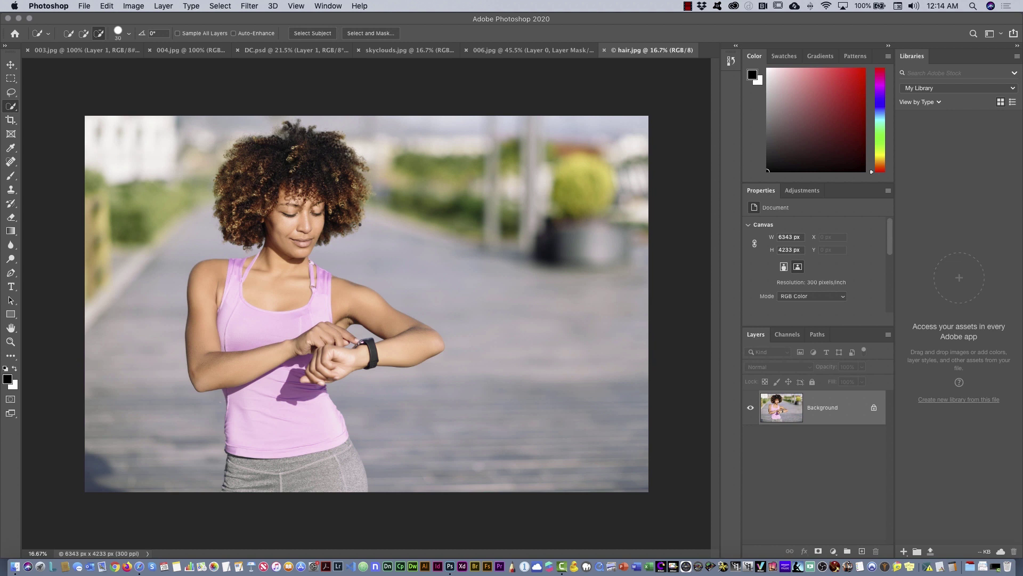
# Select the curly-haired woman with the Object Selection tool by framing her whole figure in a rectangle
pyautogui.rightClick(11, 105)
pyautogui.click(43, 106)
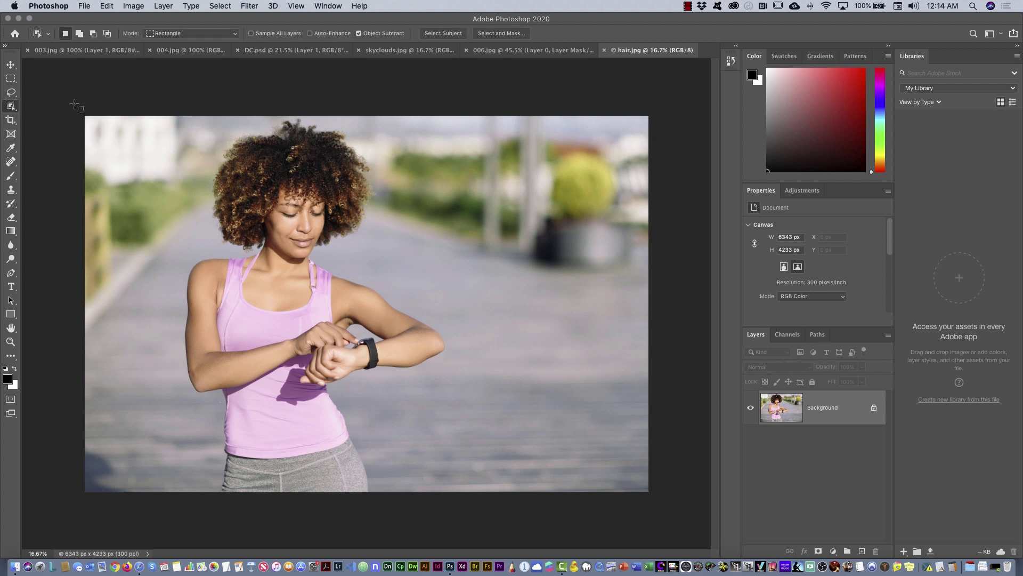
pyautogui.moveTo(154, 116); pyautogui.dragTo(459, 495)
# Open Select and Mask for the curly-haired woman's selection and set the edge detection radius to 30 px
pyautogui.click(501, 33)
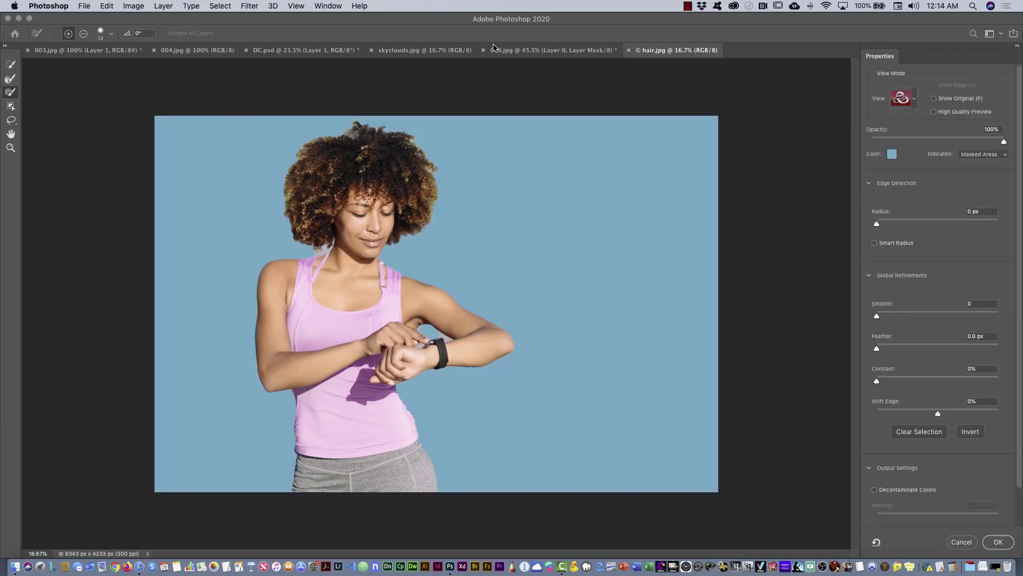
pyautogui.moveTo(332, 125); pyautogui.dragTo(332, 125)
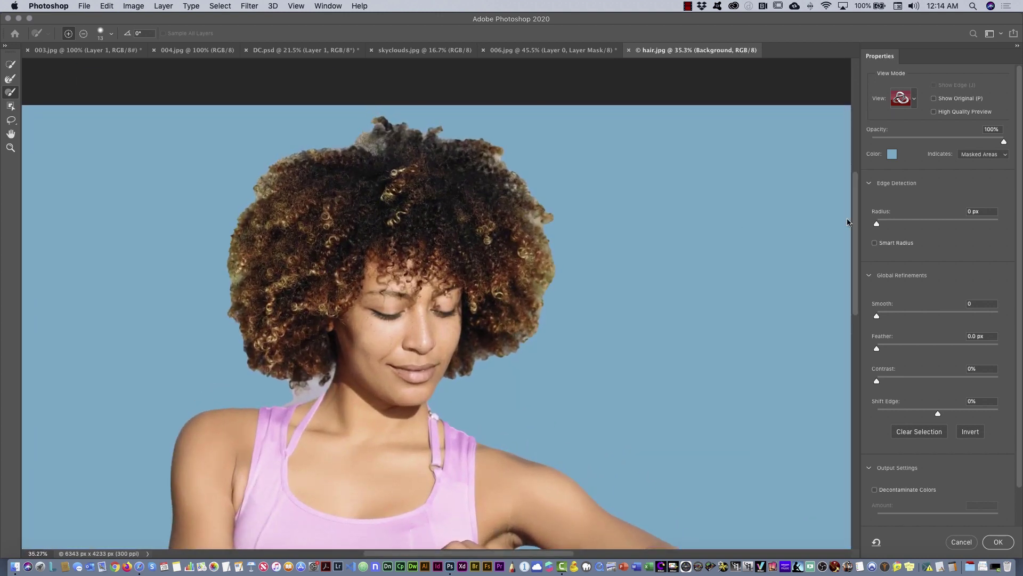
pyautogui.moveTo(881, 227); pyautogui.dragTo(939, 227)
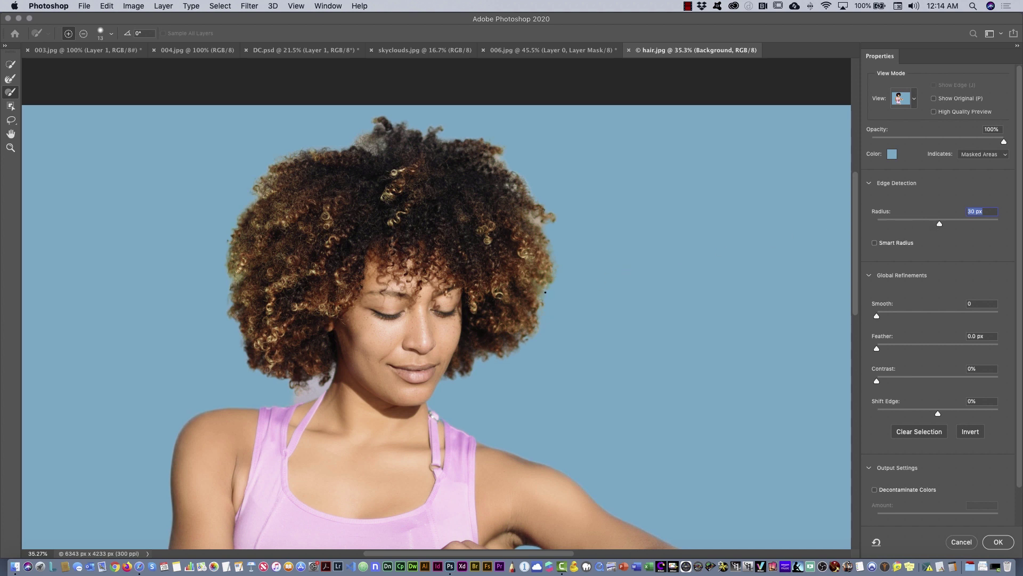
# Refine the outer edges of the curly hair with the Refine Edge Brush at a size of 81 px
pyautogui.click(10, 79)
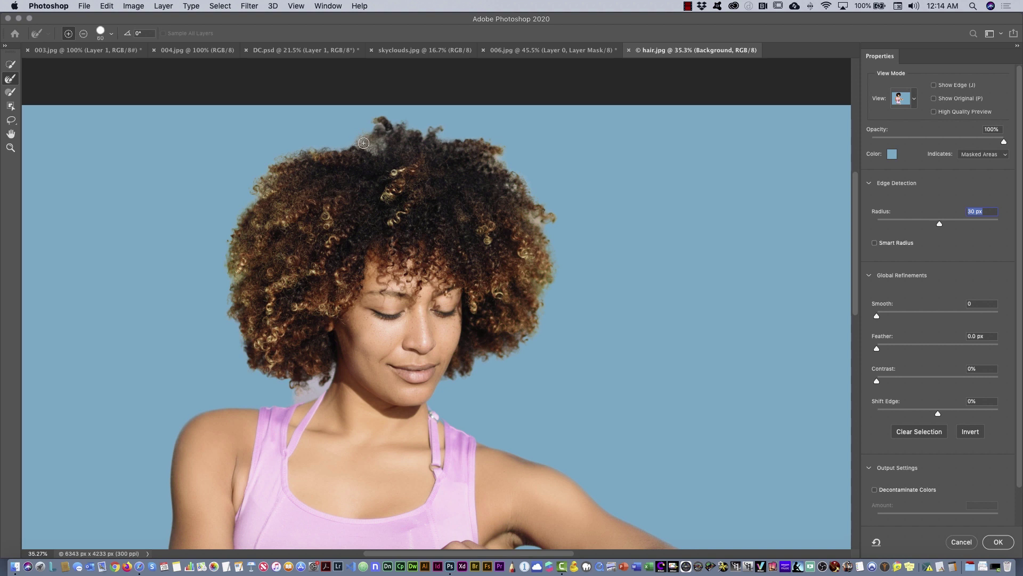
pyautogui.click(103, 32)
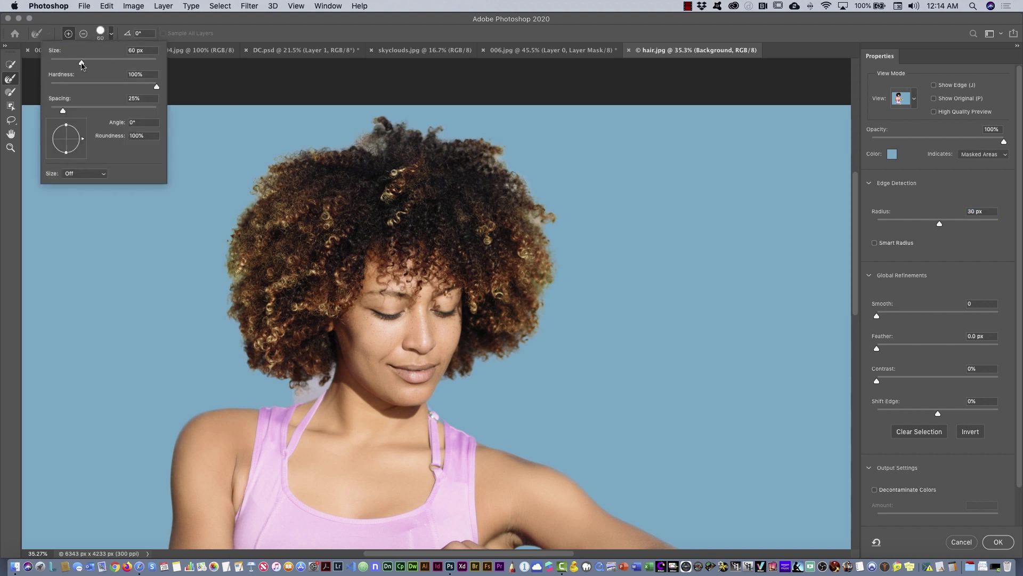
pyautogui.moveTo(81, 65); pyautogui.dragTo(93, 65)
pyautogui.click(112, 36)
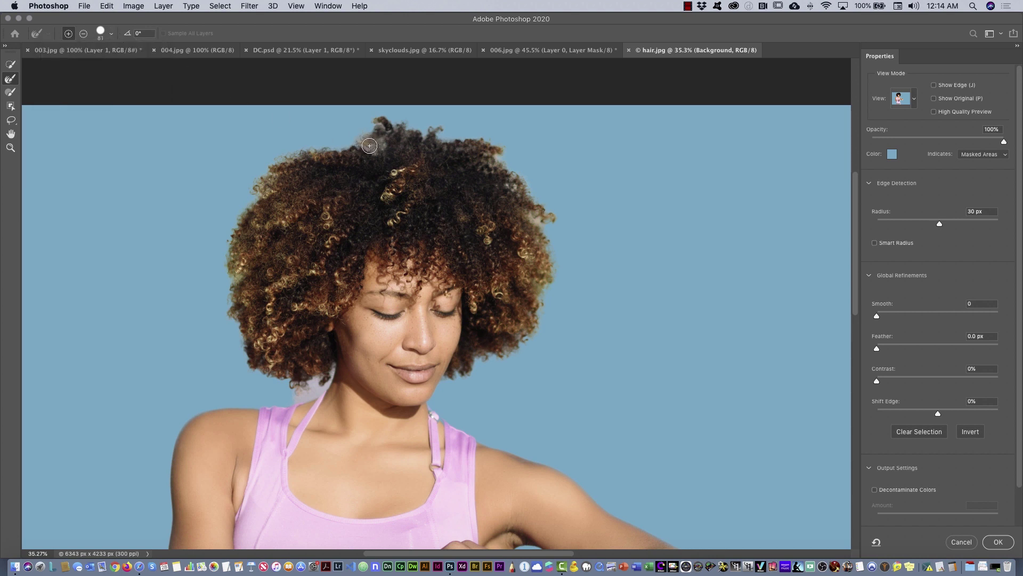
pyautogui.moveTo(370, 146)
pyautogui.mouseDown()
pyautogui.moveTo(358, 138)
pyautogui.moveTo(453, 153)
pyautogui.moveTo(467, 176)
pyautogui.moveTo(412, 152)
pyautogui.moveTo(526, 185)
pyautogui.moveTo(499, 158)
pyautogui.moveTo(529, 187)
pyautogui.mouseUp()
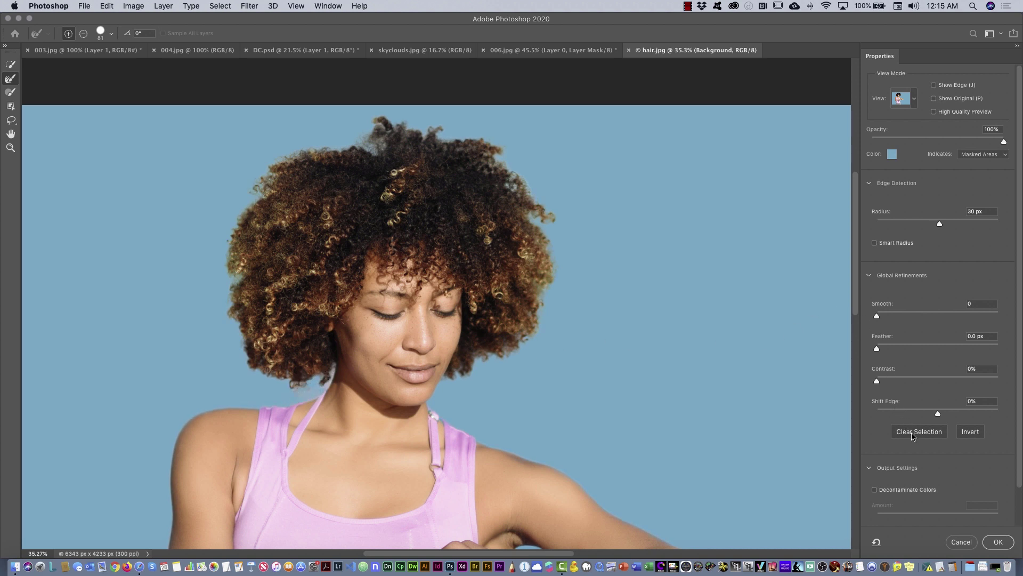
# Decontaminate the edge colors by 82% and output the selection as a new layer with layer mask
pyautogui.scroll(-3, 1018, 453)
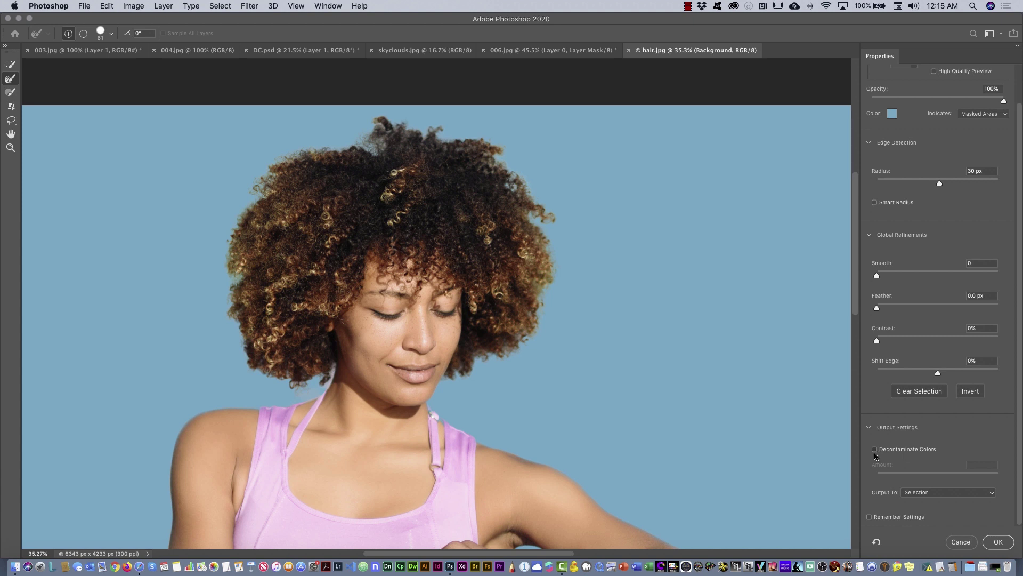
pyautogui.click(874, 451)
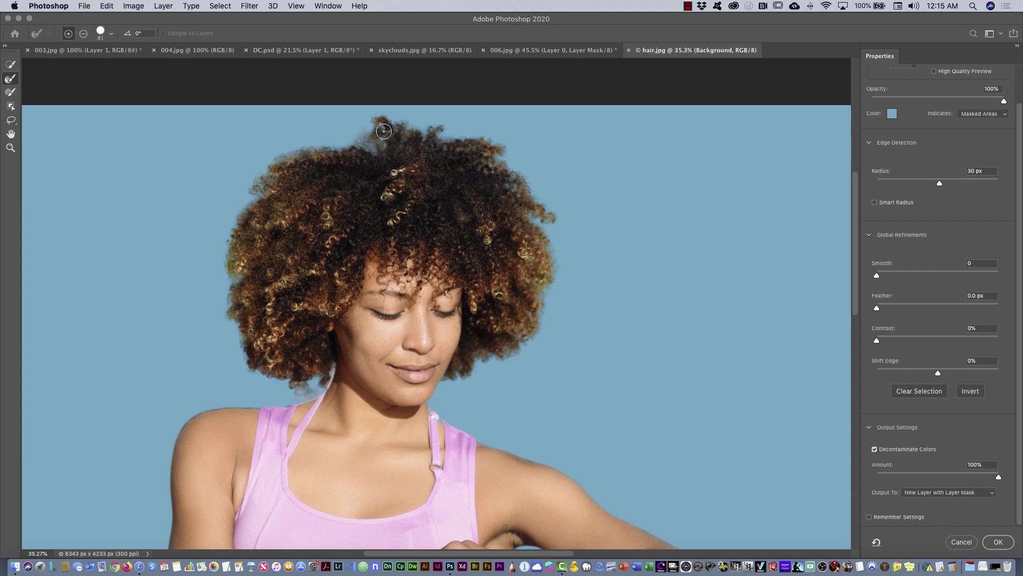
pyautogui.click(875, 449)
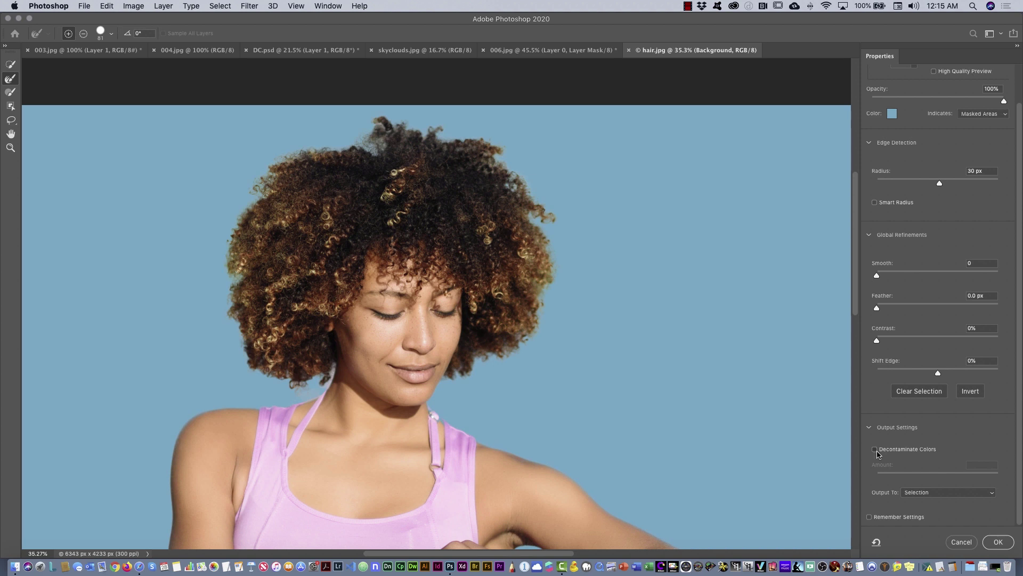
pyautogui.click(875, 450)
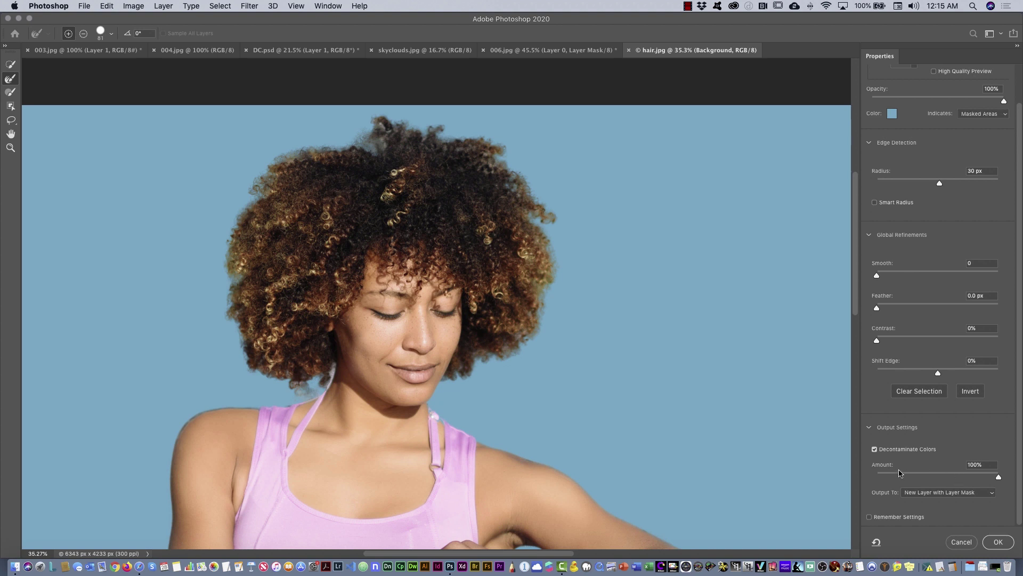
pyautogui.moveTo(998, 477); pyautogui.dragTo(978, 478)
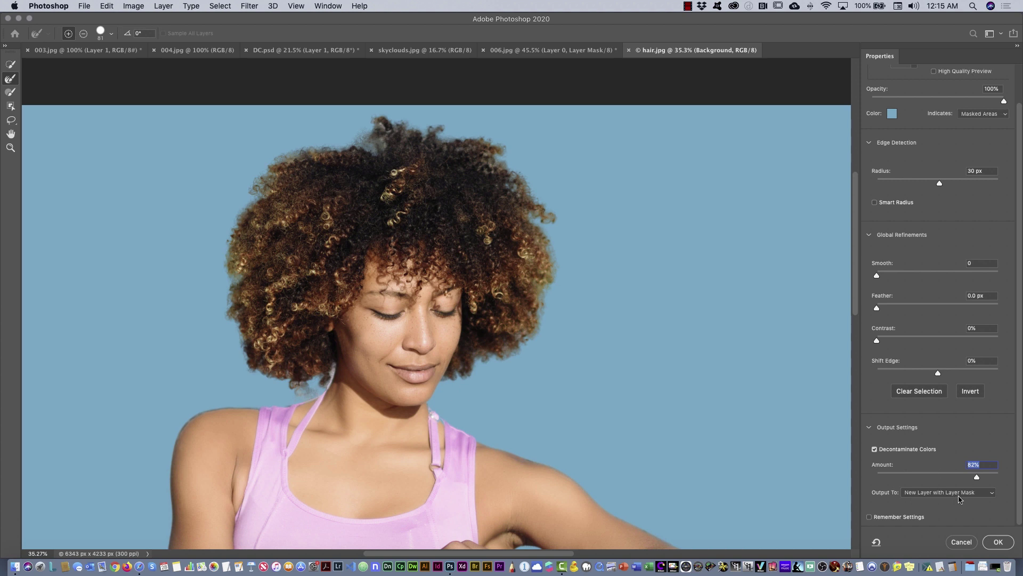
pyautogui.click(998, 542)
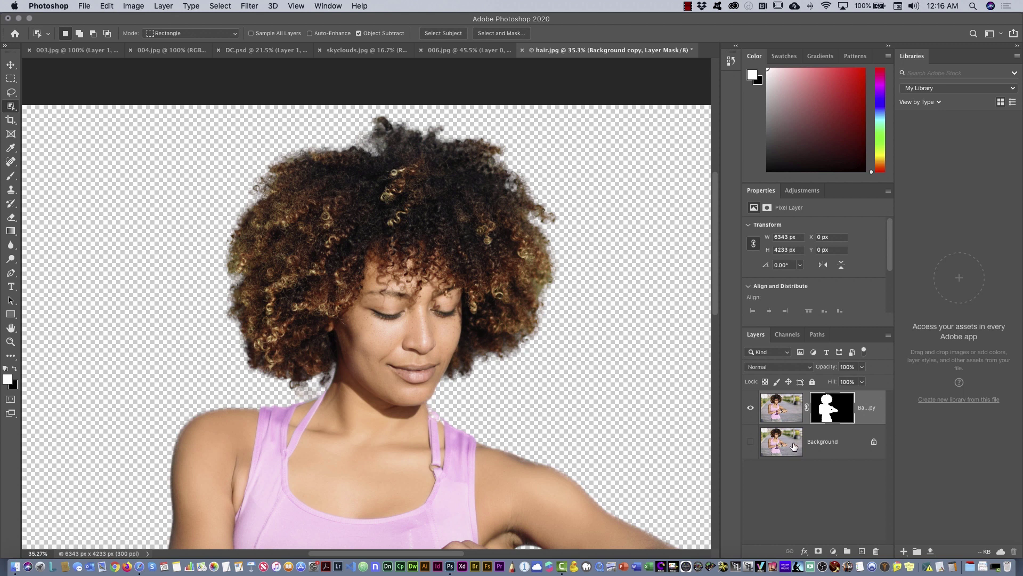
# Compare the cutout with its mask disabled and with the original Background layer alone, and restore the masked view of the whole figure
pyautogui.keyDown('shift'); pyautogui.click(831, 408); pyautogui.keyUp('shift')
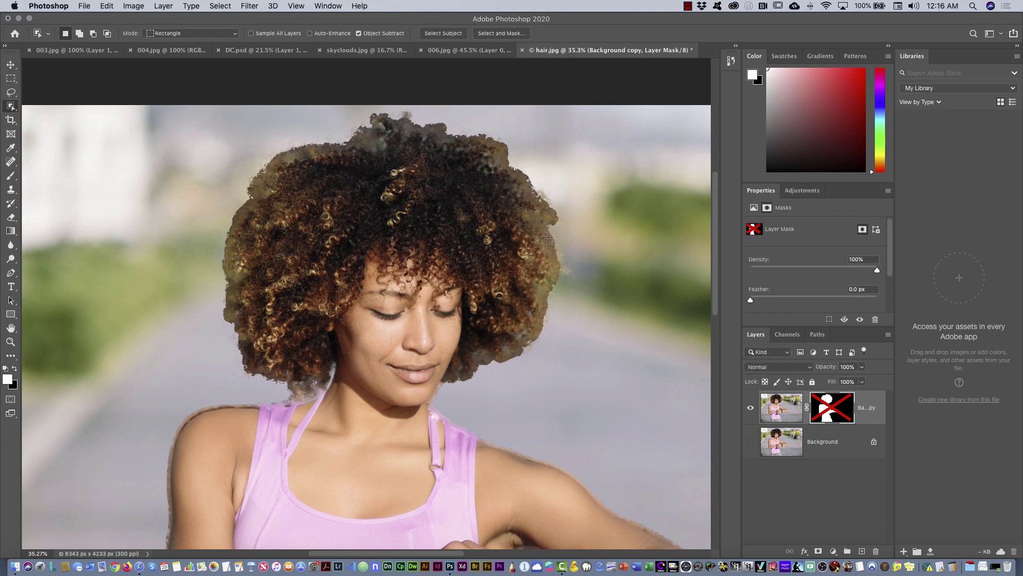
pyautogui.keyDown('shift'); pyautogui.click(832, 411); pyautogui.keyUp('shift')
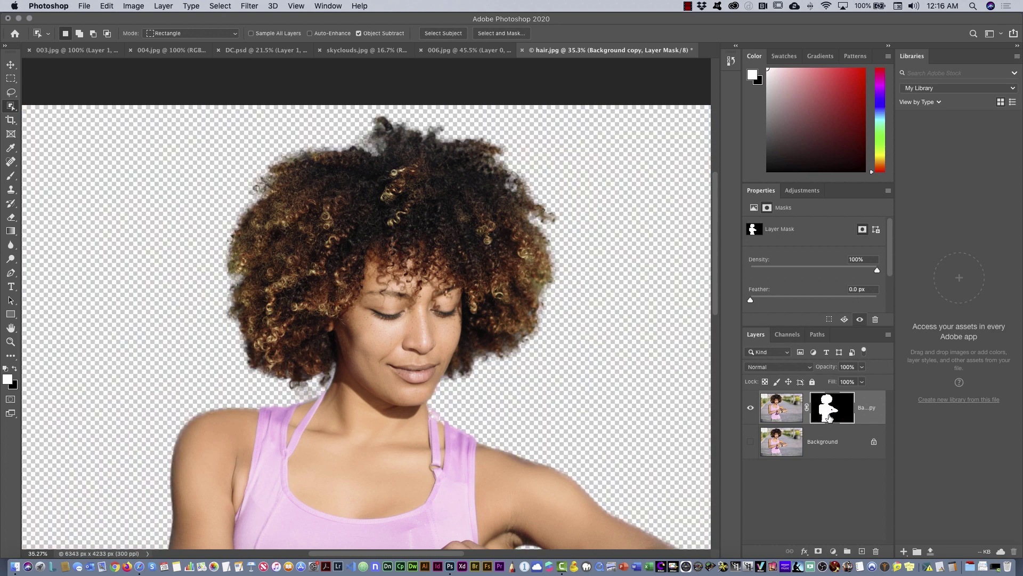
pyautogui.click(751, 410)
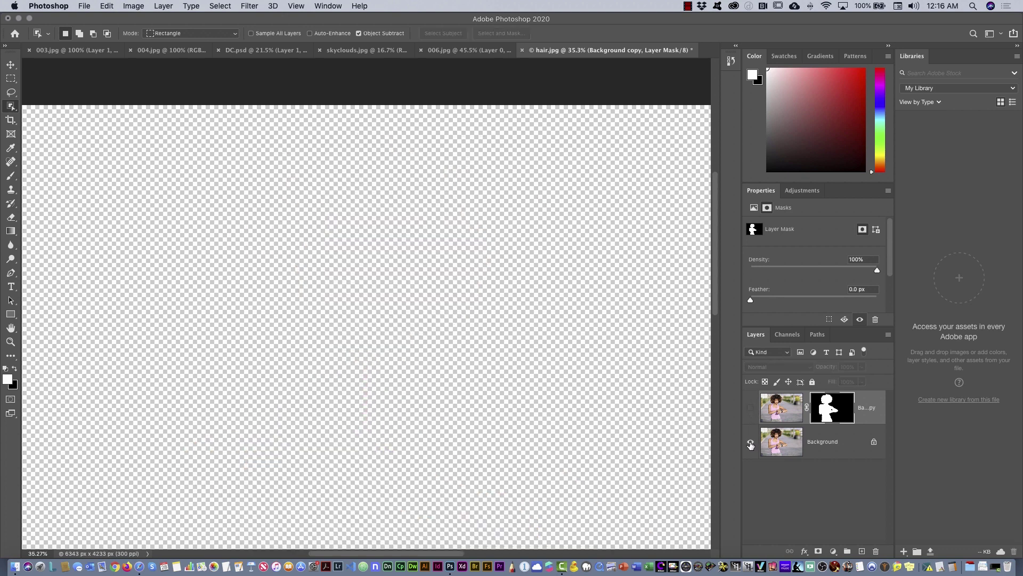
pyautogui.click(751, 443)
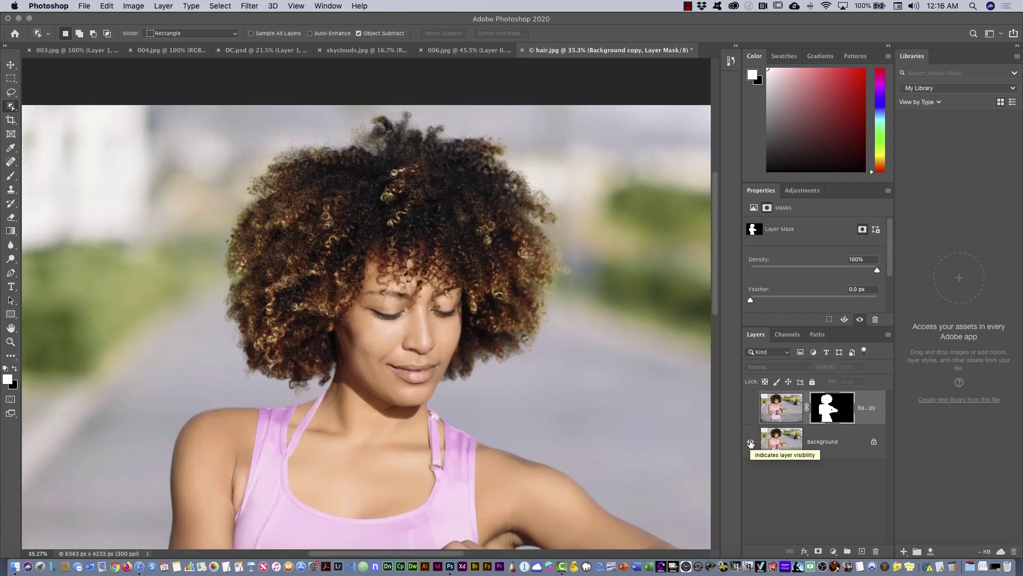
pyautogui.click(750, 442)
pyautogui.click(751, 408)
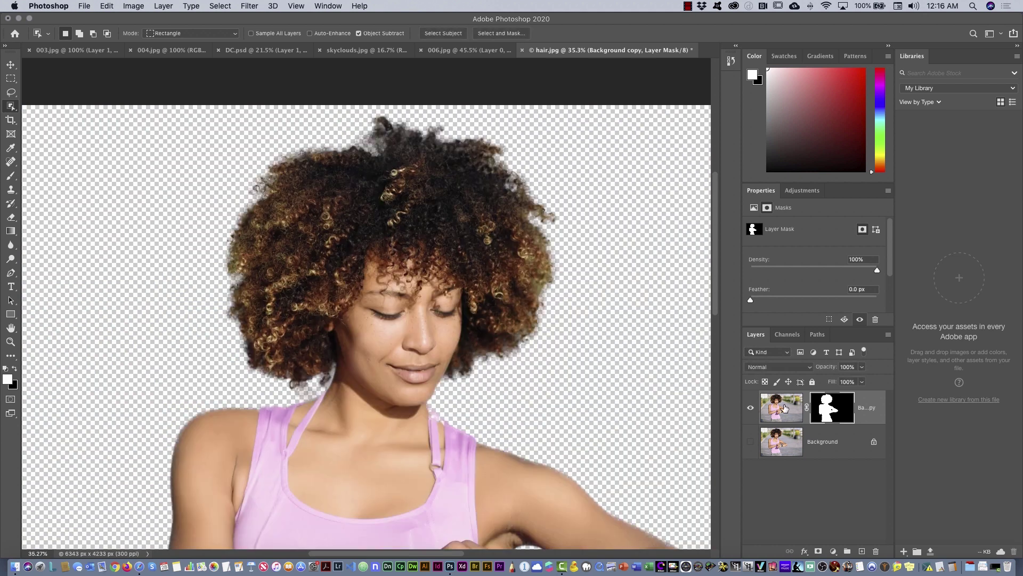
pyautogui.click(783, 407)
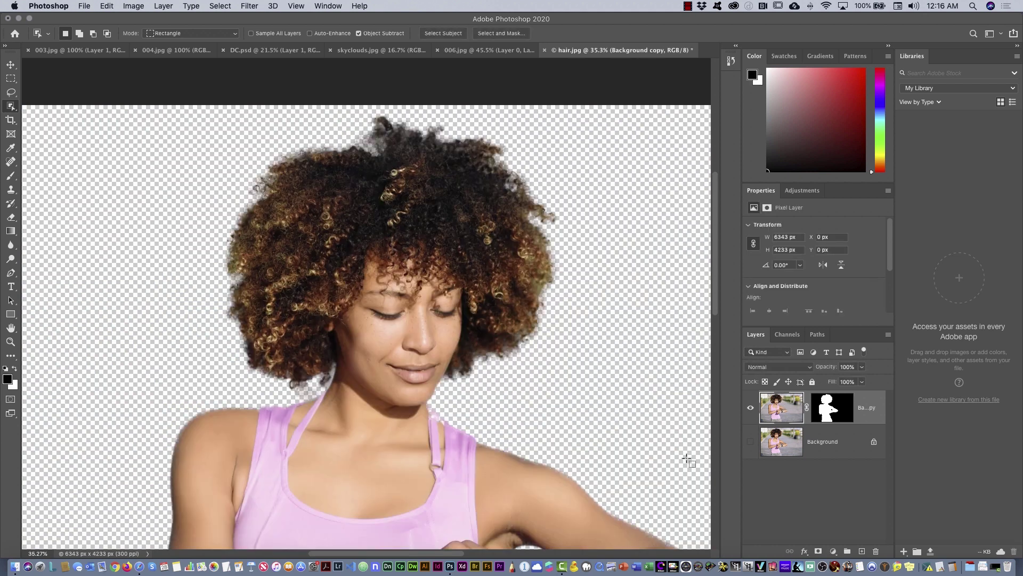
pyautogui.press('super+0')
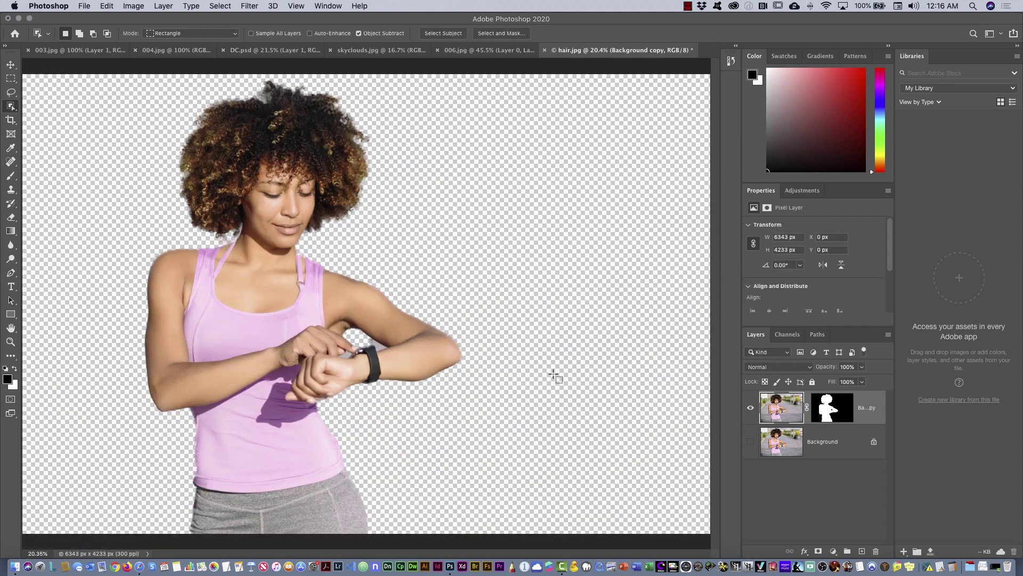